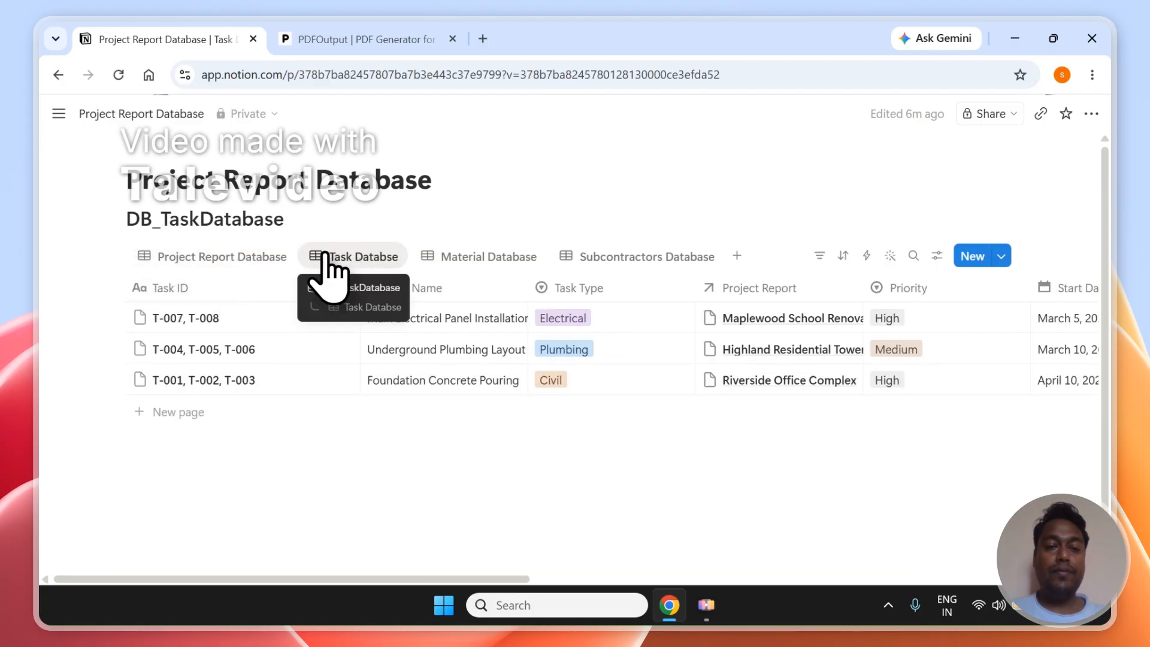
Step: Look through the Material Database and Subcontractors Database views and return to the Project Report Database view
click(466, 266)
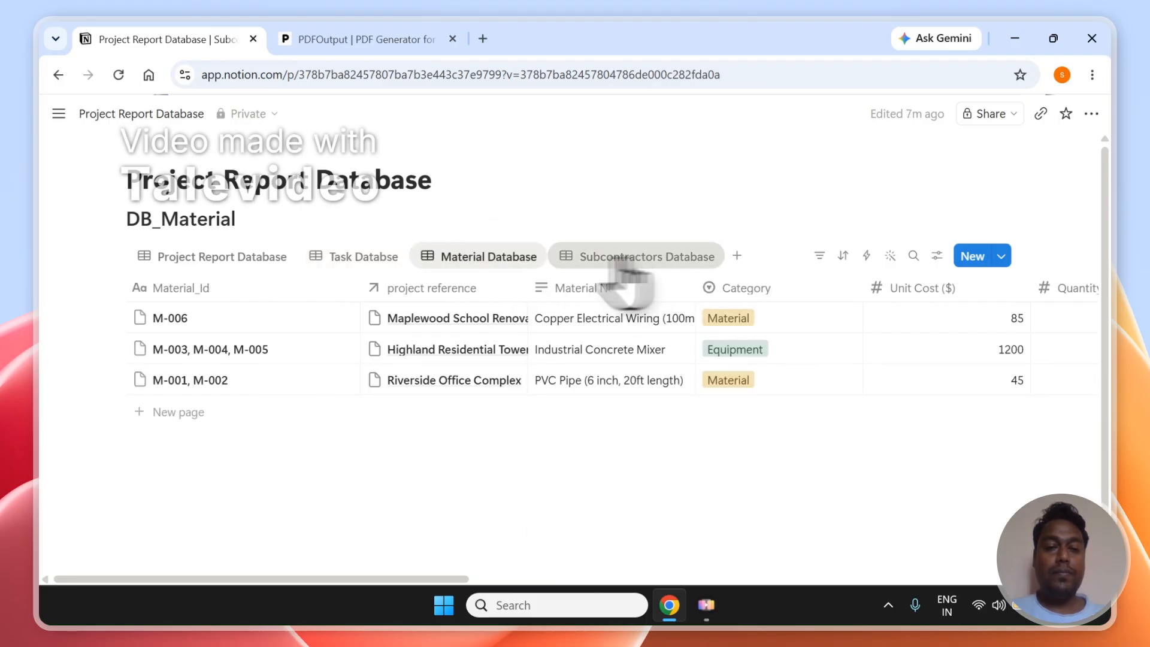
click(620, 259)
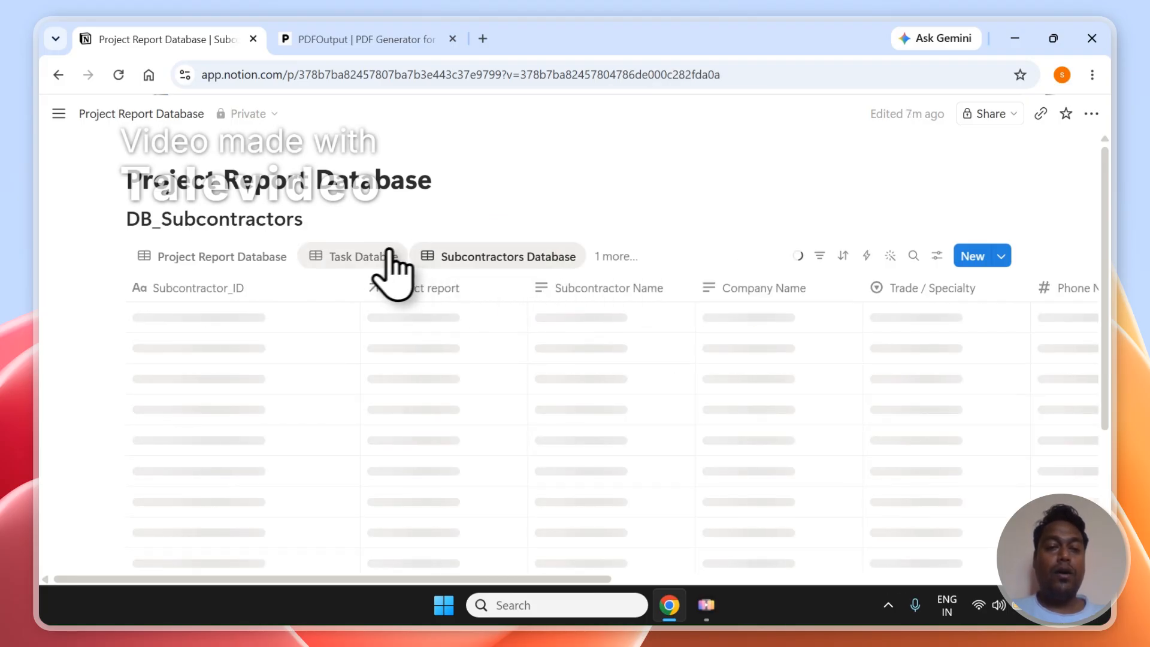
click(172, 254)
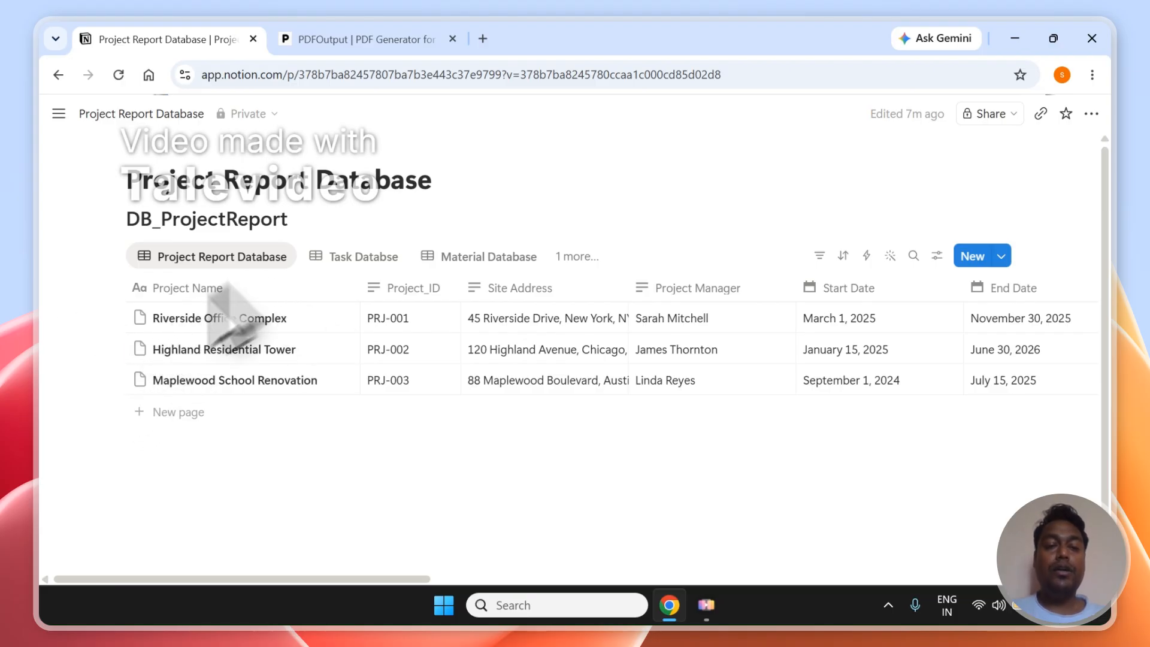
Step: Switch to PDFOutput, start a new automation and request the connection to Notion
click(376, 40)
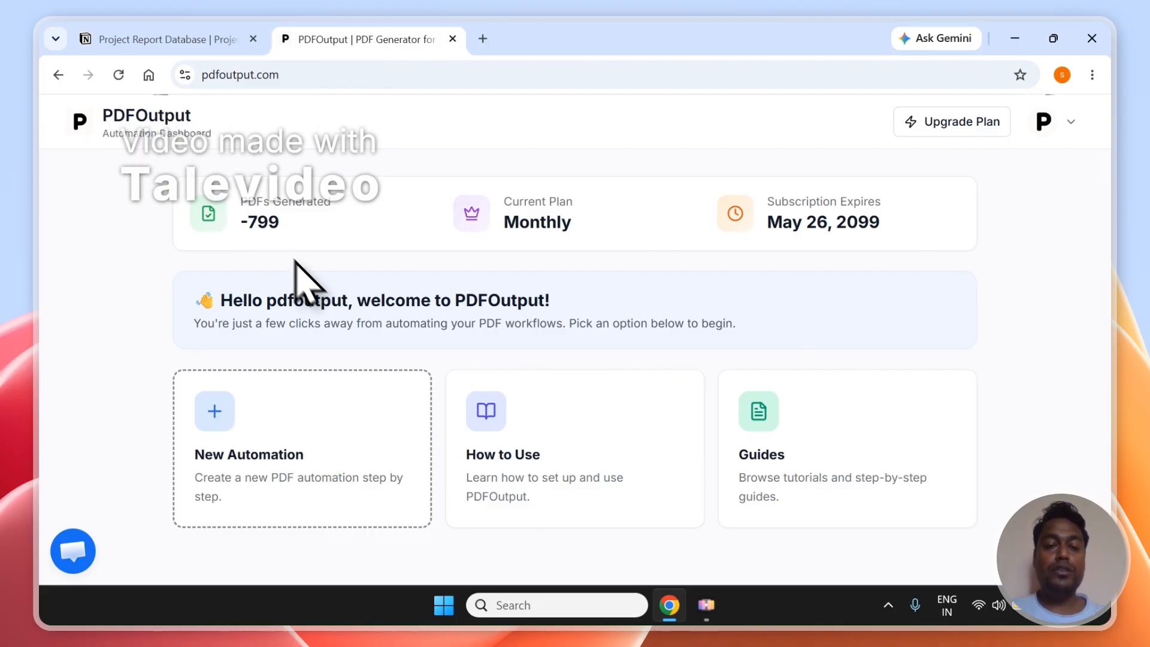
click(165, 38)
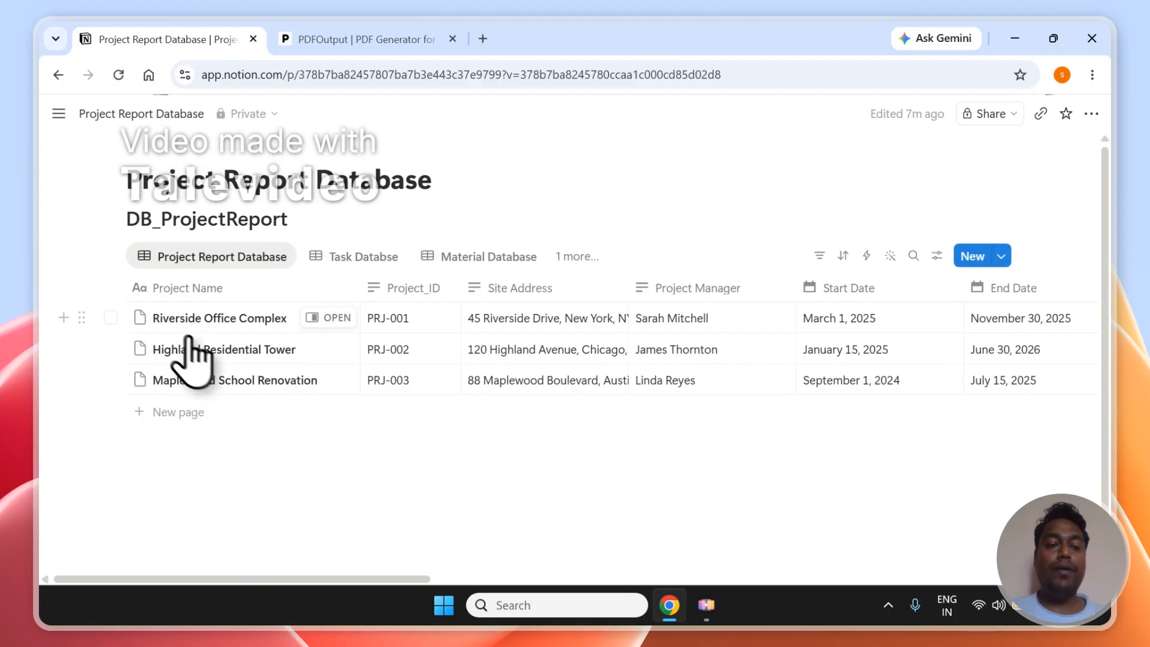
click(349, 33)
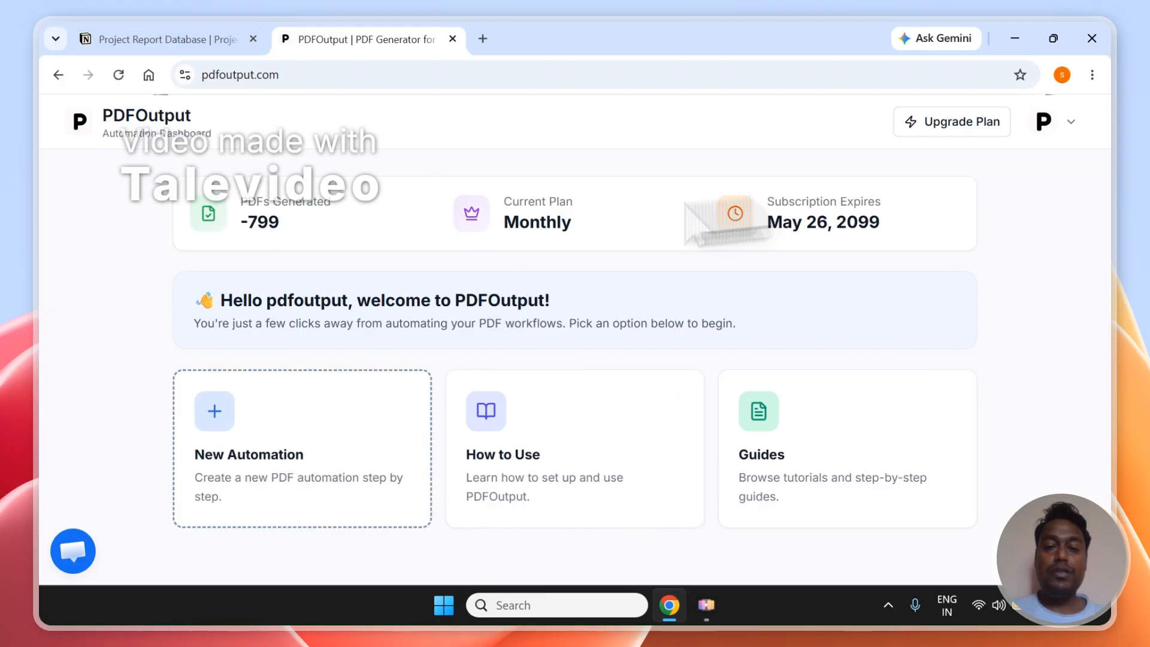
click(297, 426)
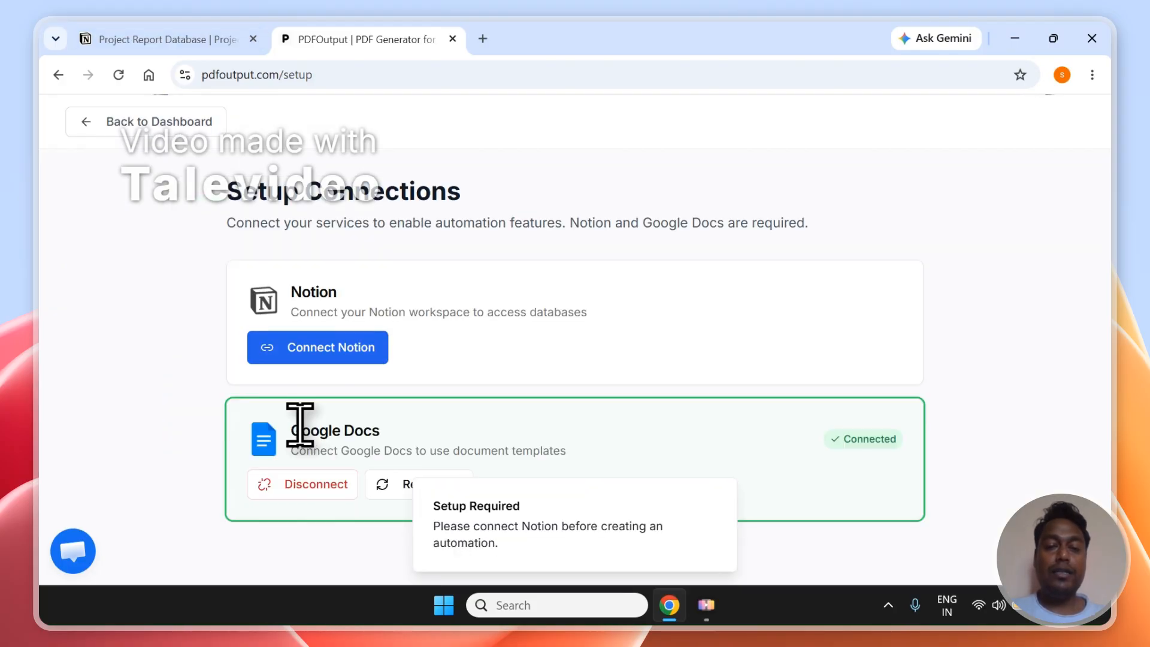
click(292, 353)
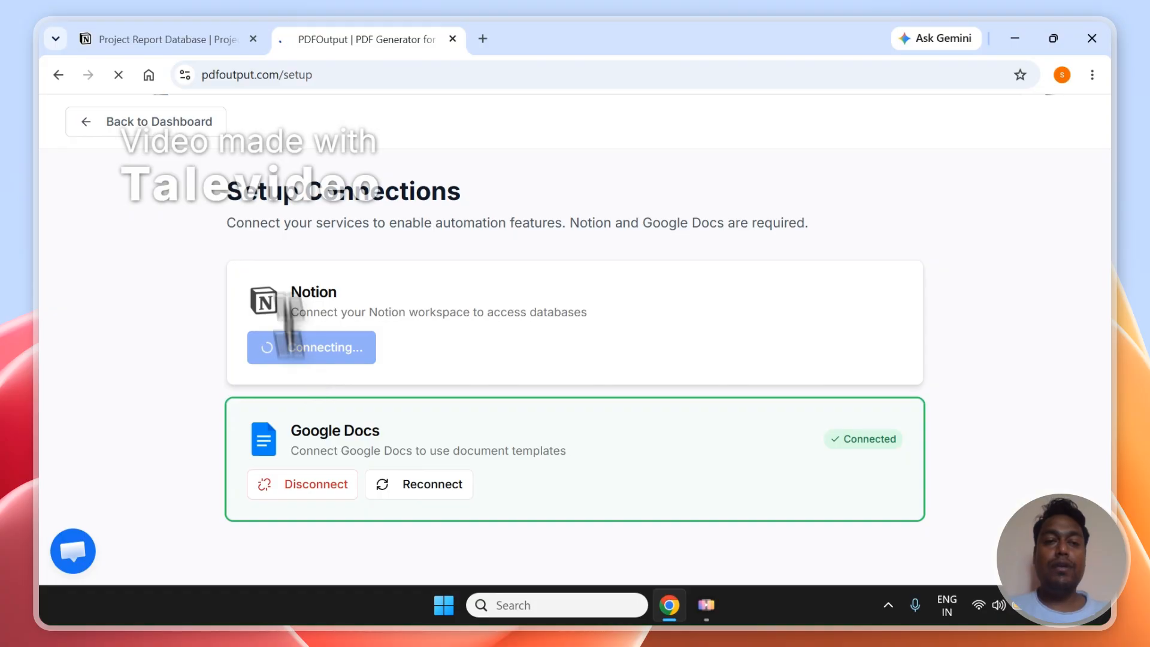
Step: Copy the title "Project Report Database" from the Notion page
click(238, 28)
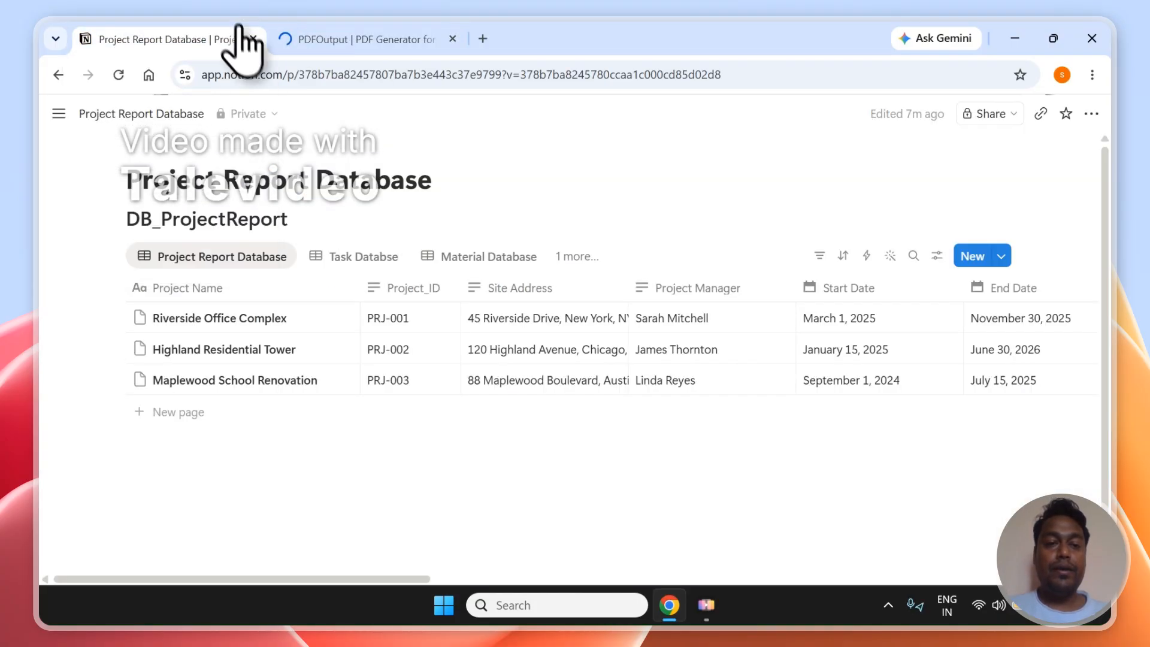
right_click(415, 192)
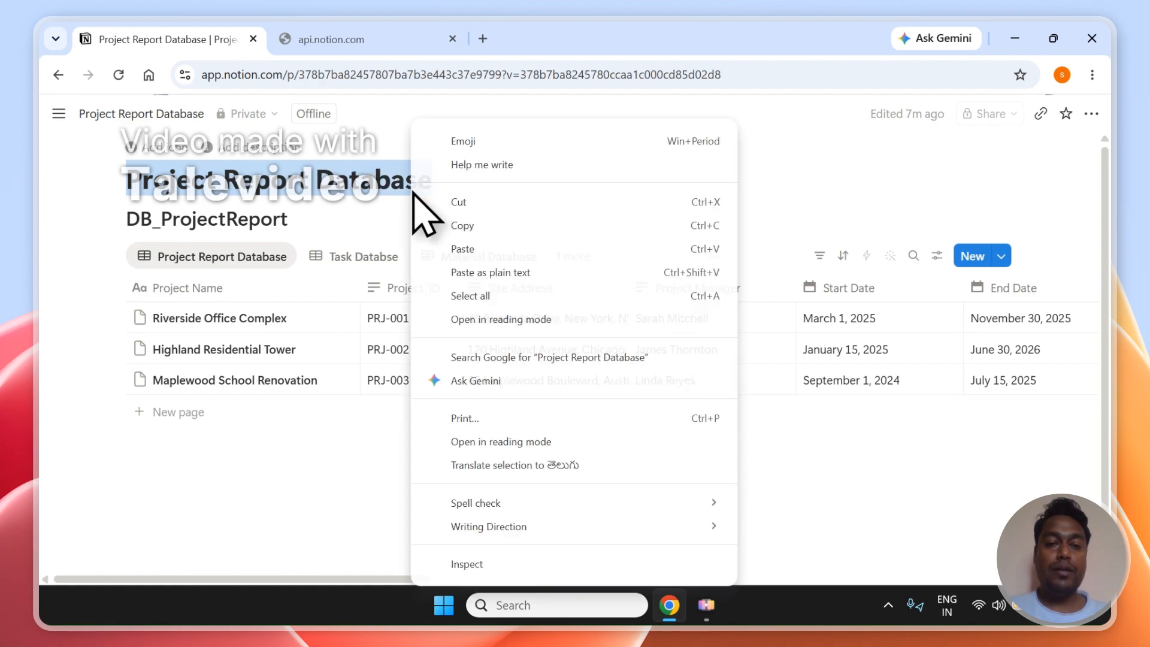
click(449, 233)
Step: Reload the Notion authorization page and proceed to choosing the pages PDFOutput may access
click(334, 33)
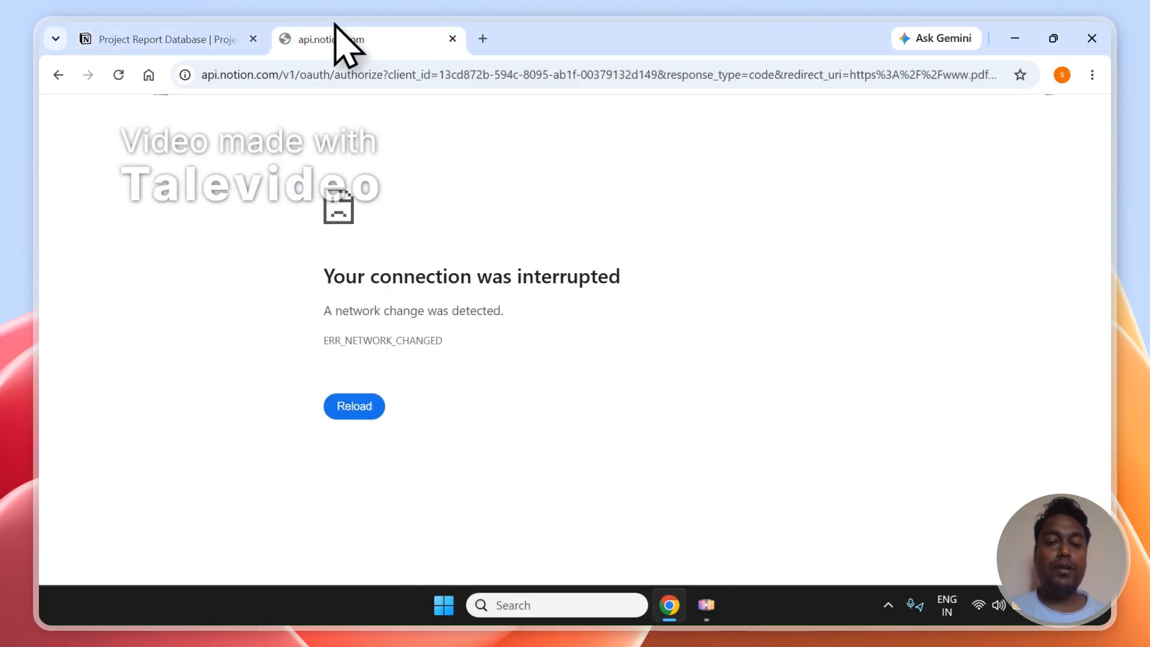
click(343, 403)
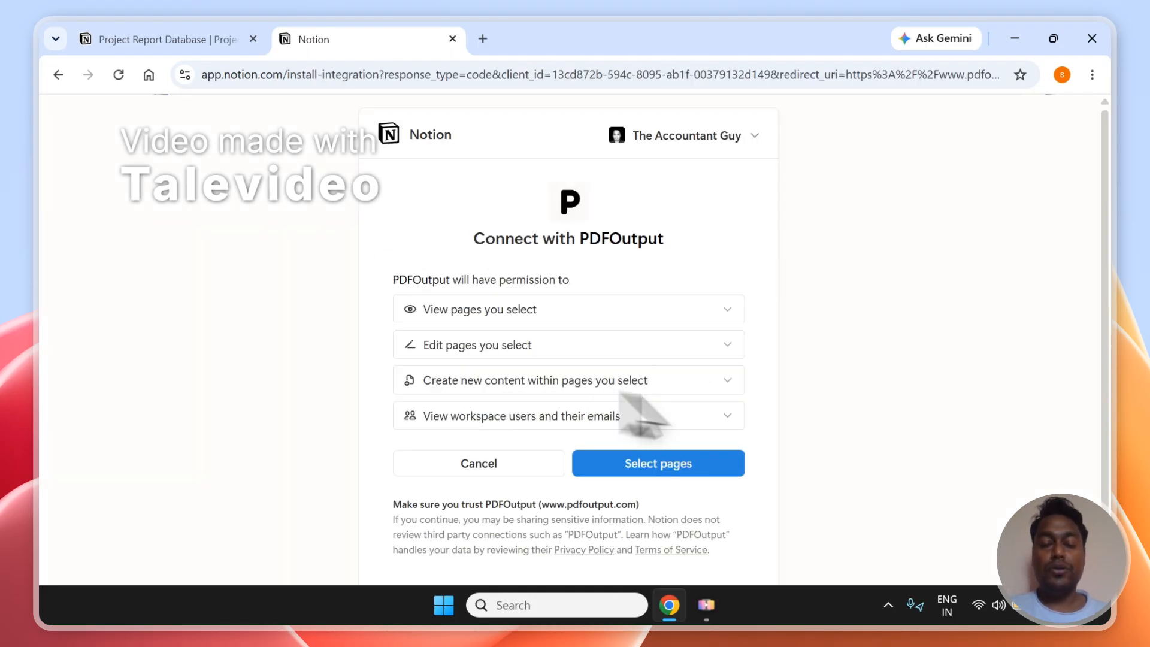
click(715, 465)
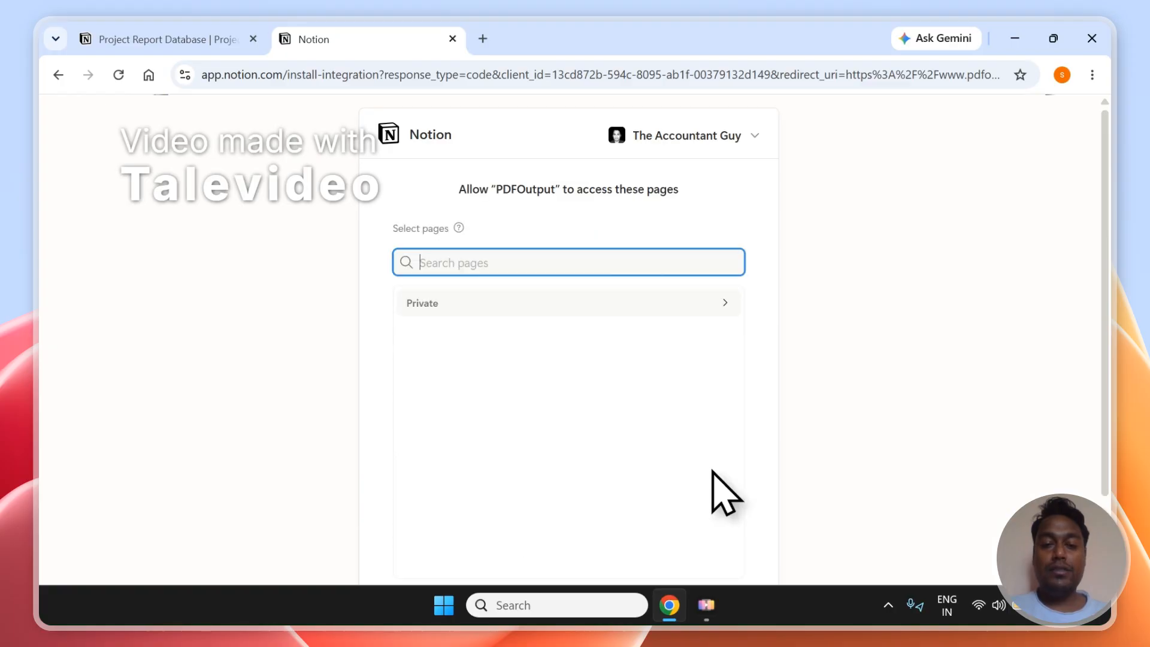
Step: Find the page with the copied title, select Project Report Database and allow PDFOutput access to it
right_click(465, 266)
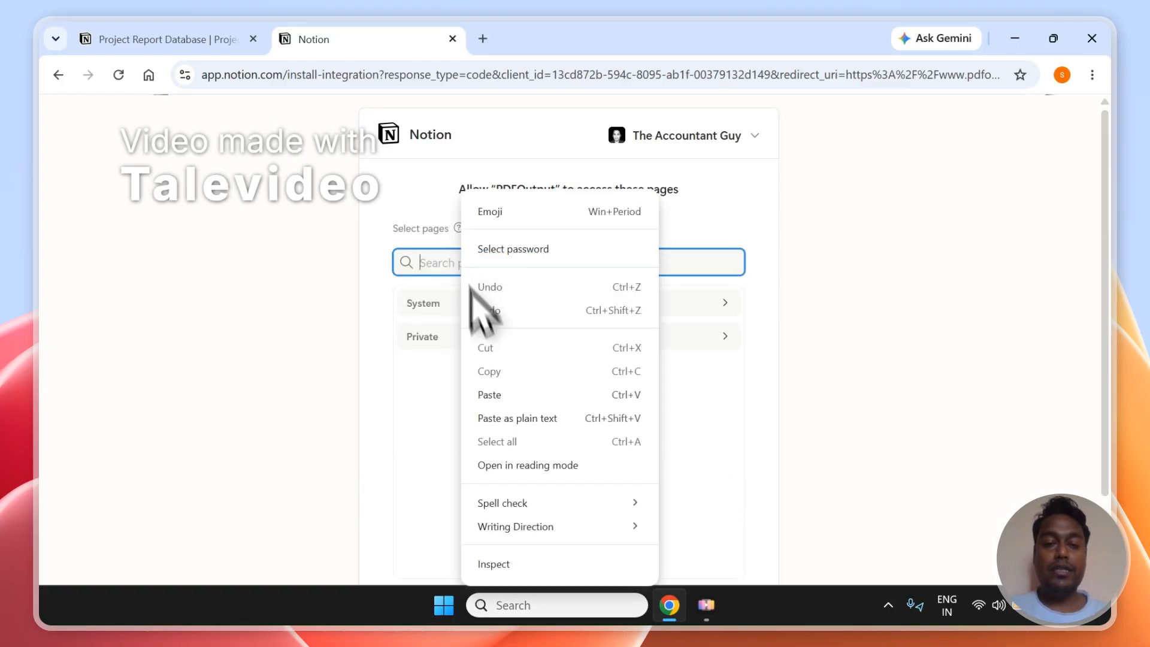
click(496, 399)
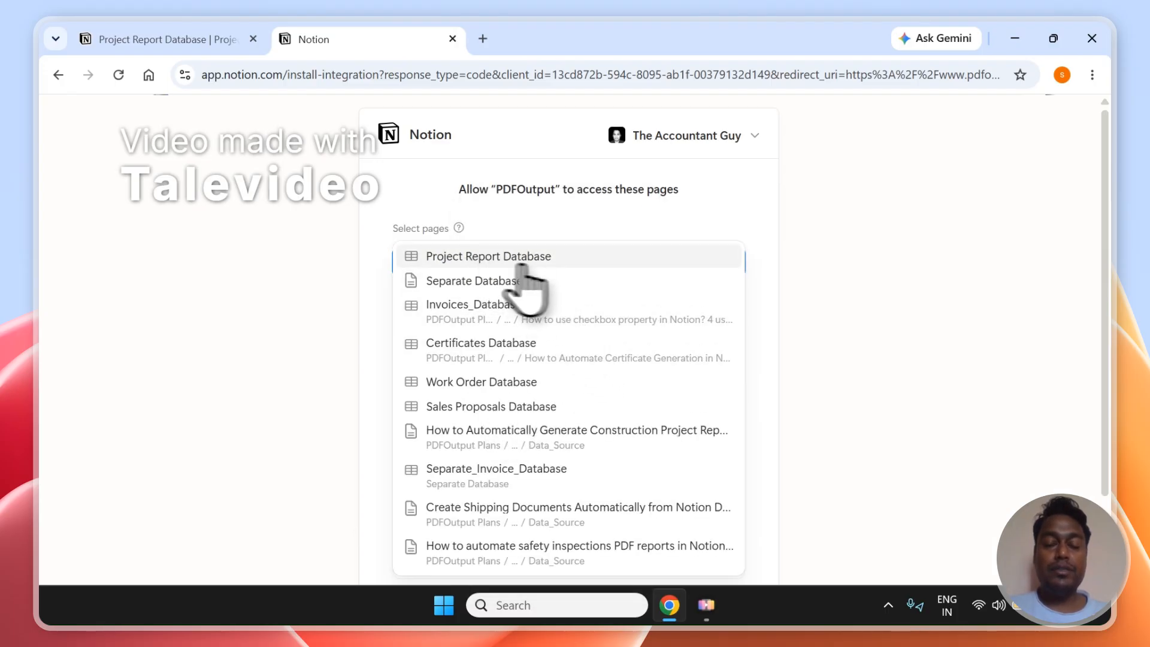
click(533, 260)
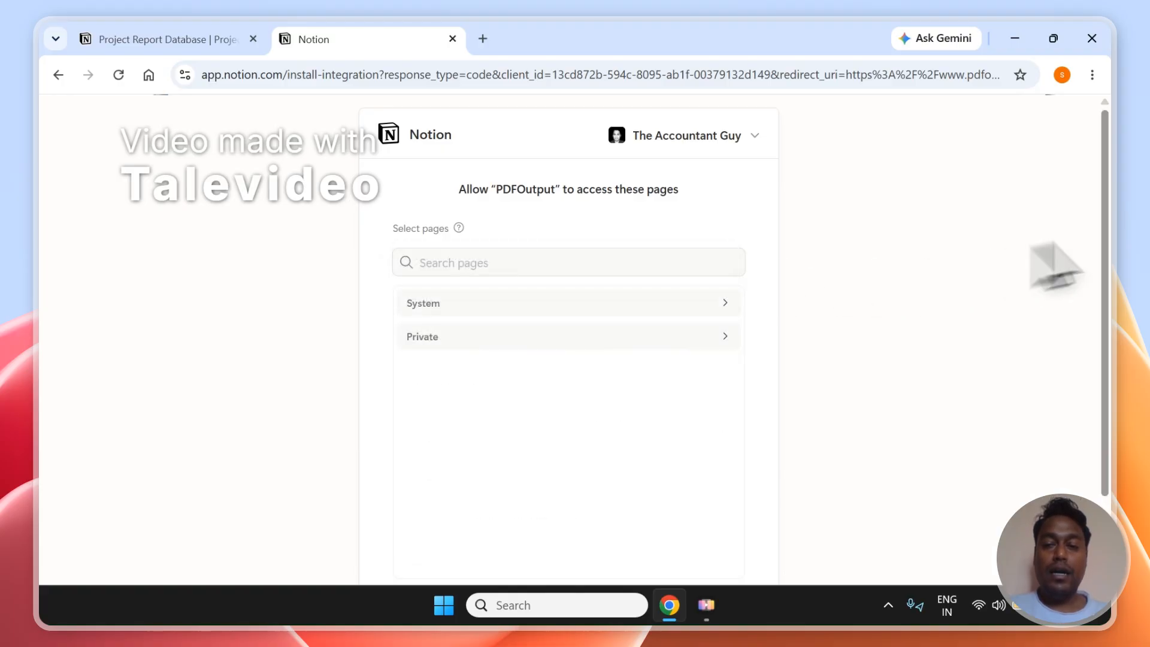
scroll(1104, 251, down, 3)
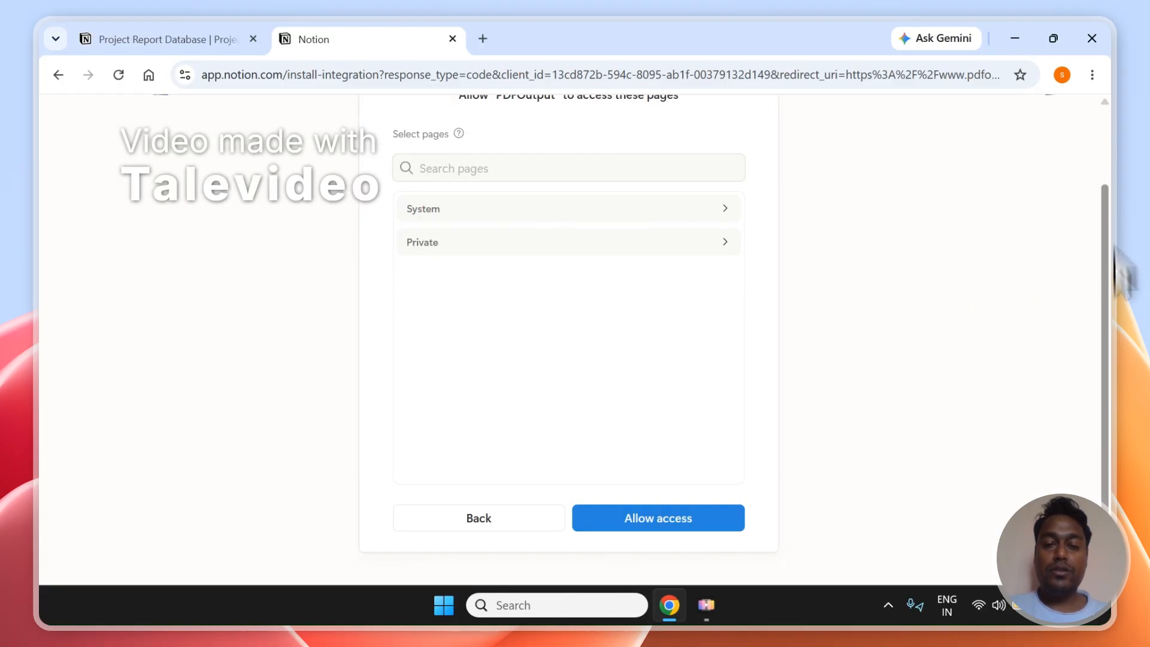
click(677, 517)
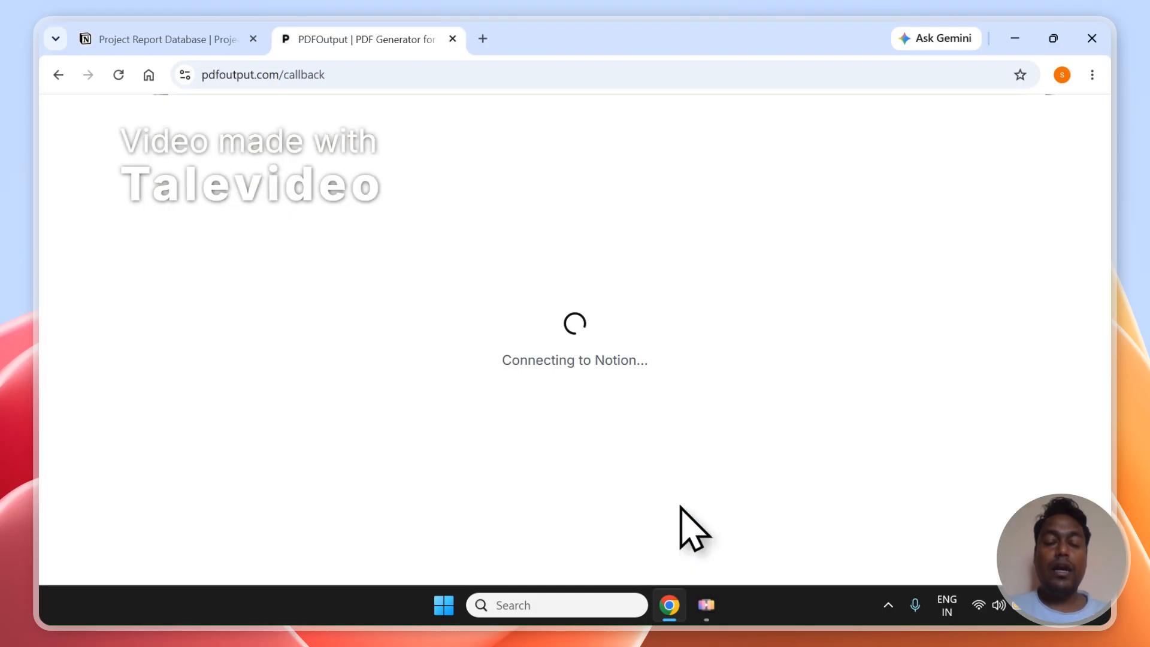
click(179, 38)
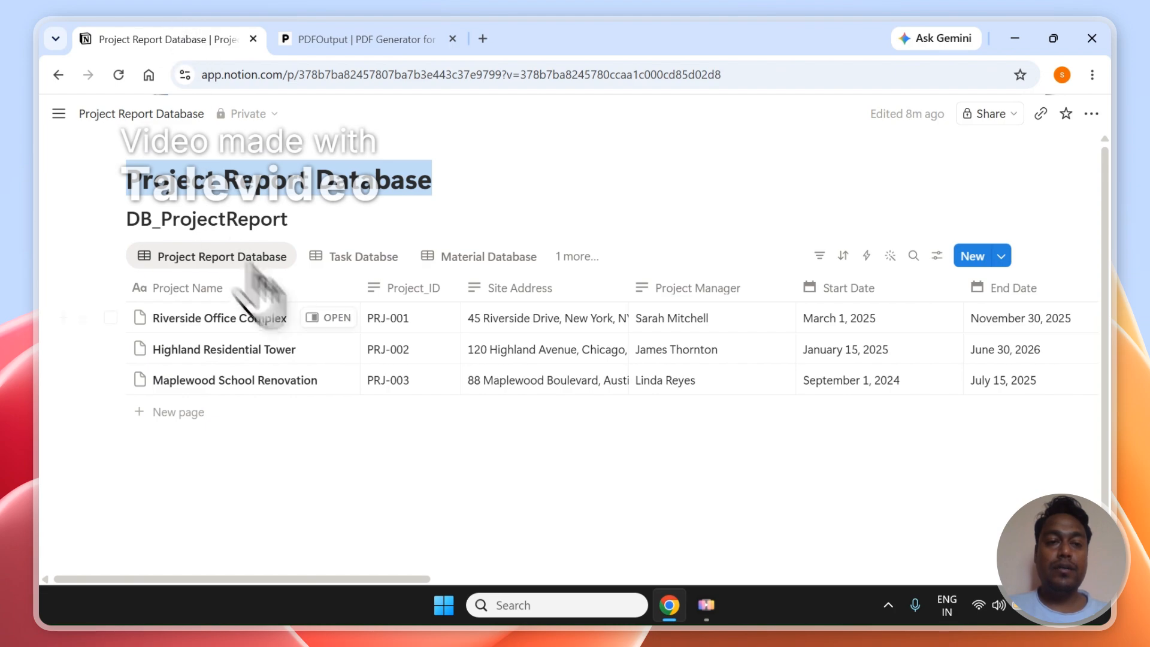
click(354, 39)
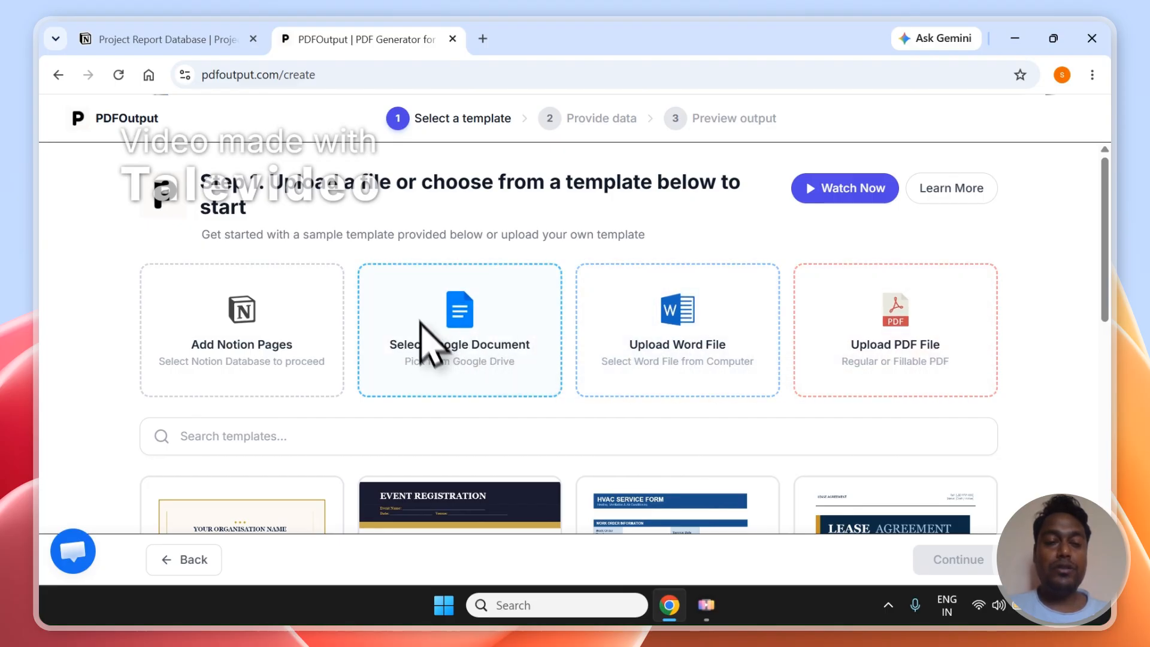
click(238, 28)
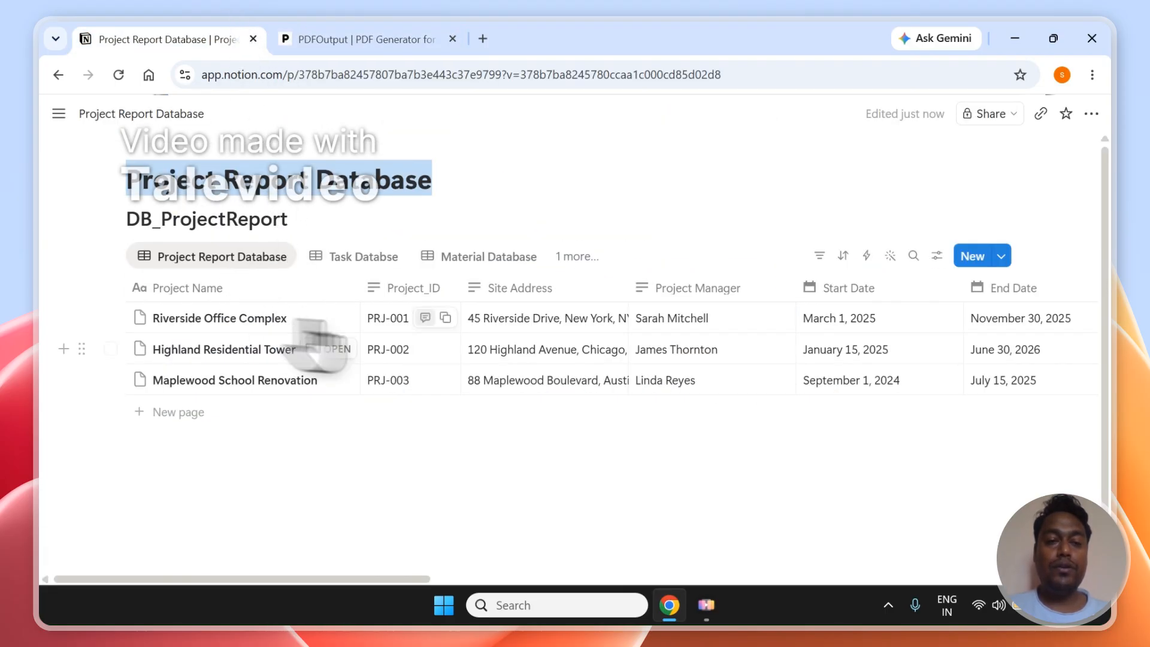
click(314, 42)
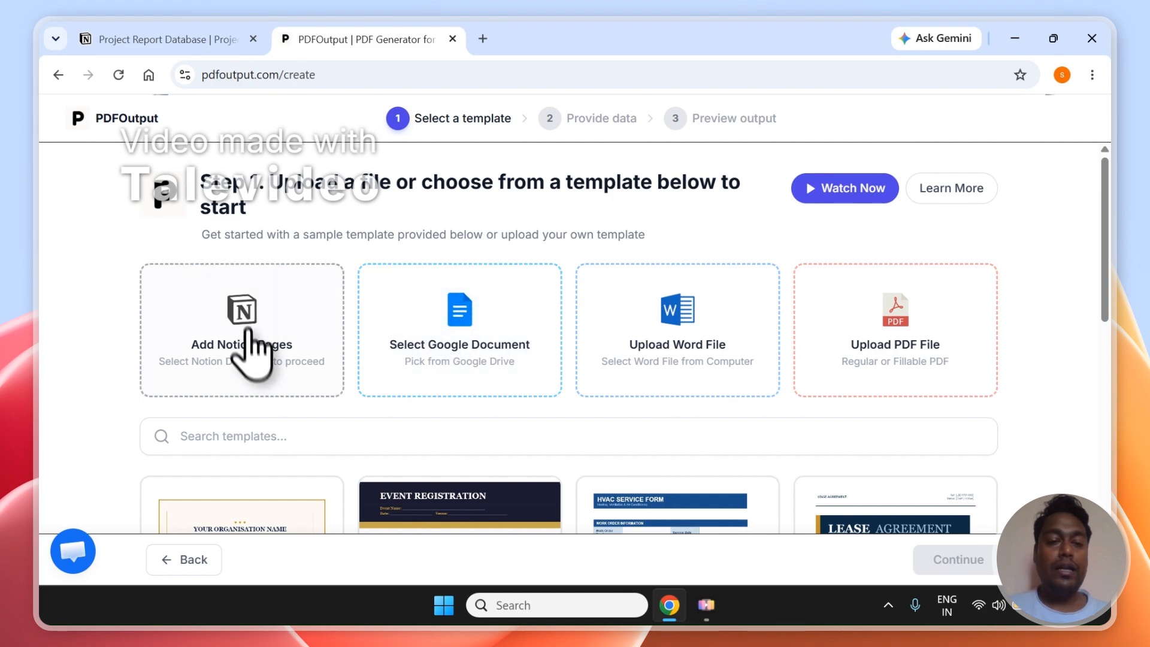
Step: Examine the properties of the Riverside Office Complex record as a full page in Notion and return to DB_ProjectReport
click(157, 37)
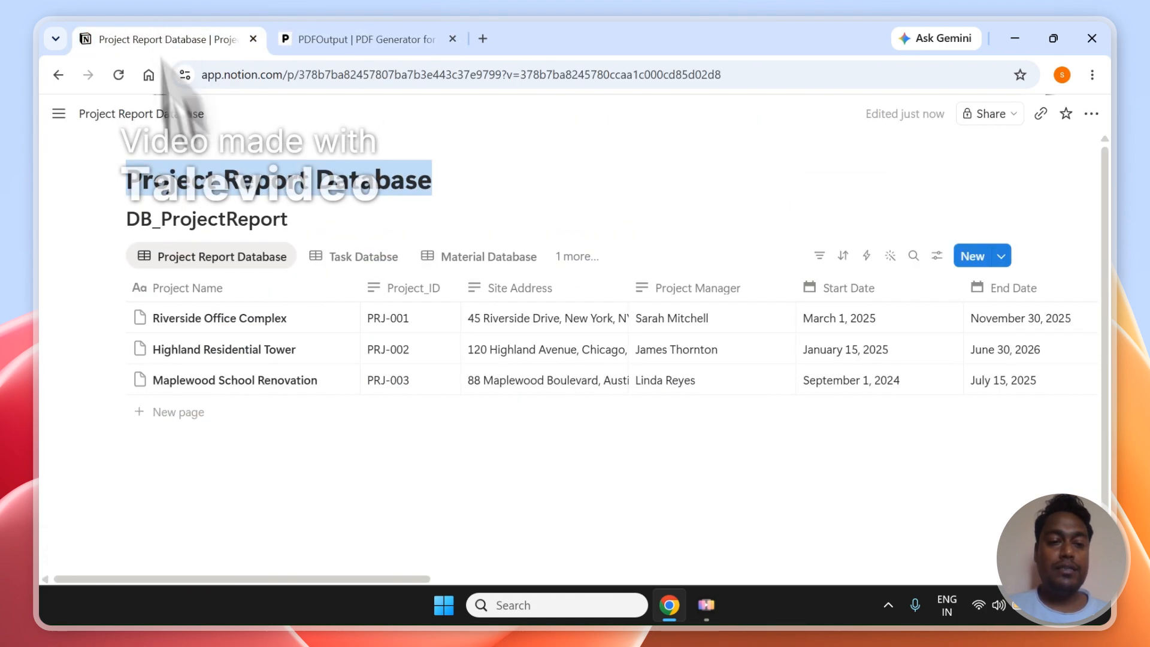
click(312, 317)
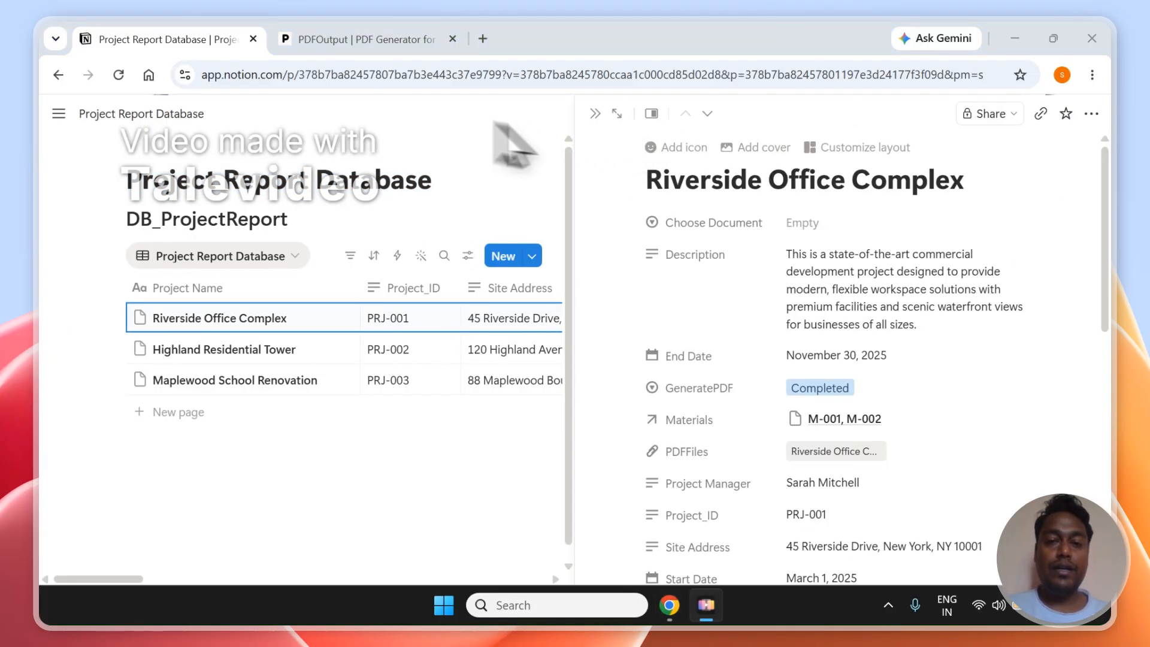
click(616, 113)
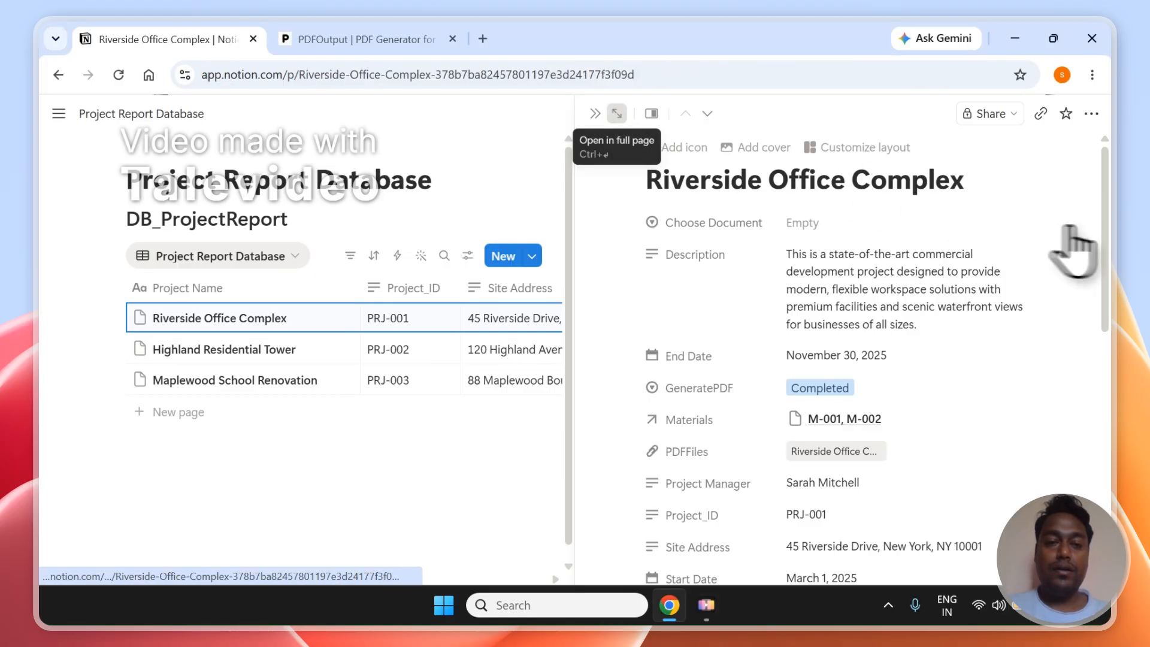
drag(1114, 258, 1114, 442)
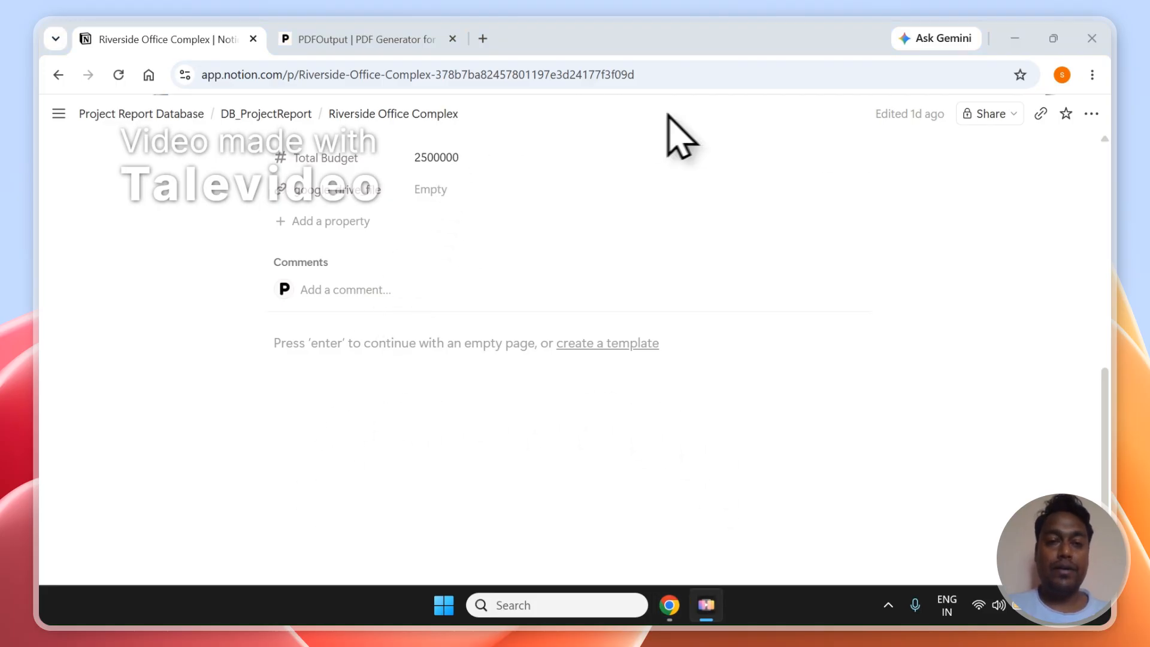
click(291, 118)
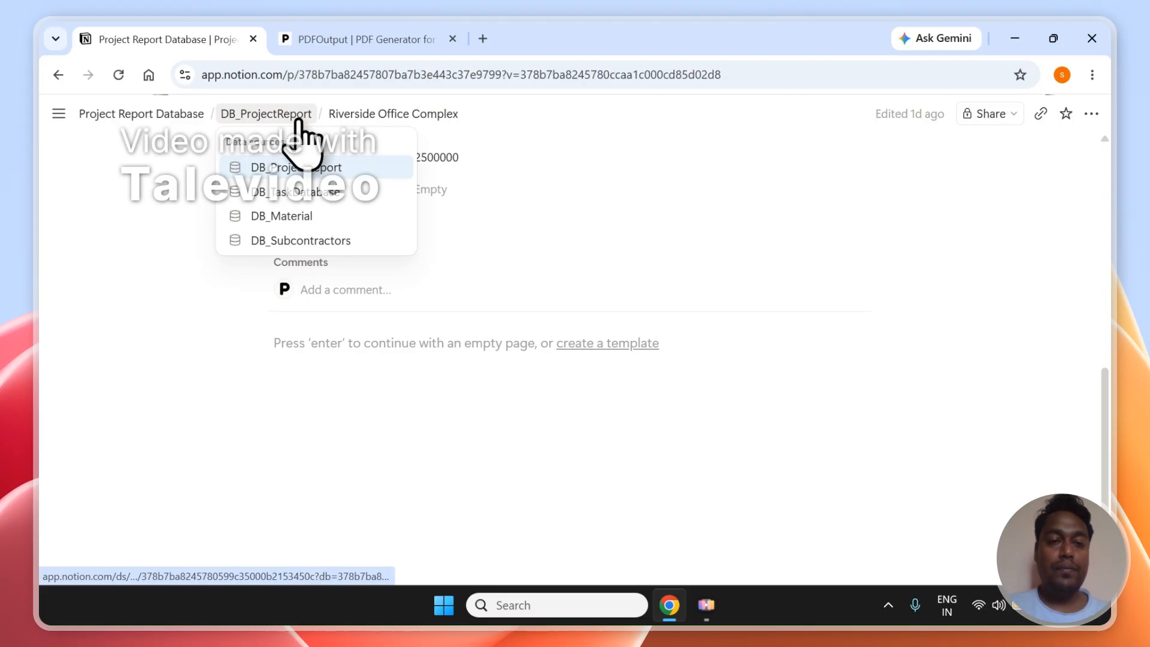
Step: Switch to PDFOutput, search the templates for "Proj" and continue to the data step with the Project Report template
click(368, 39)
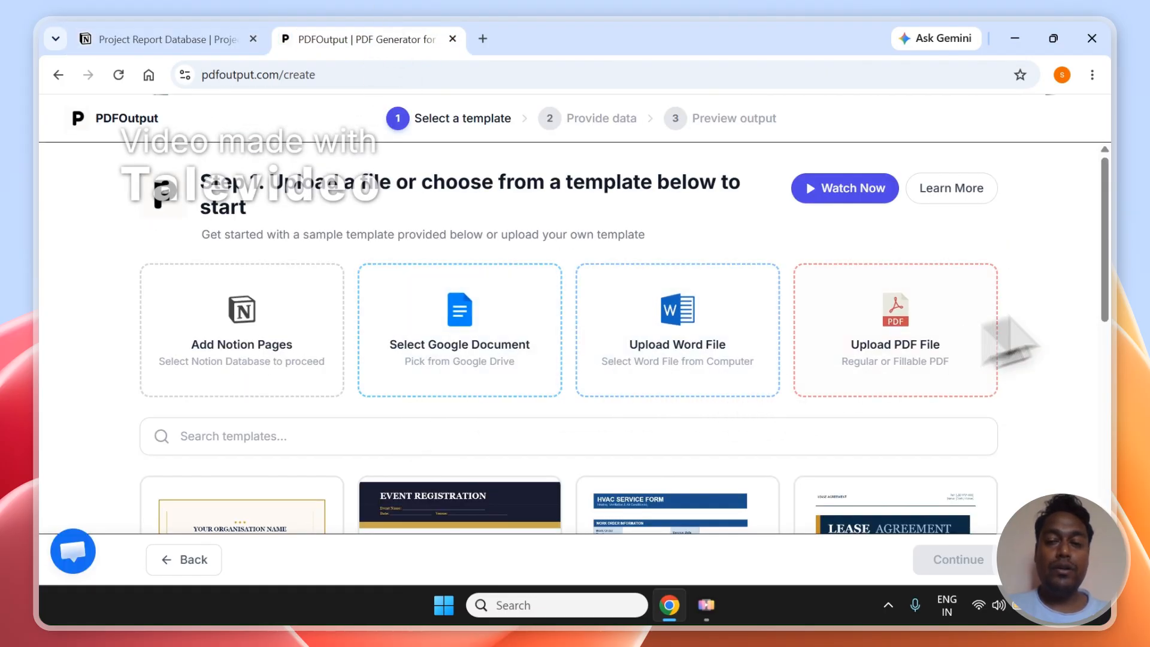
drag(1105, 303, 1115, 356)
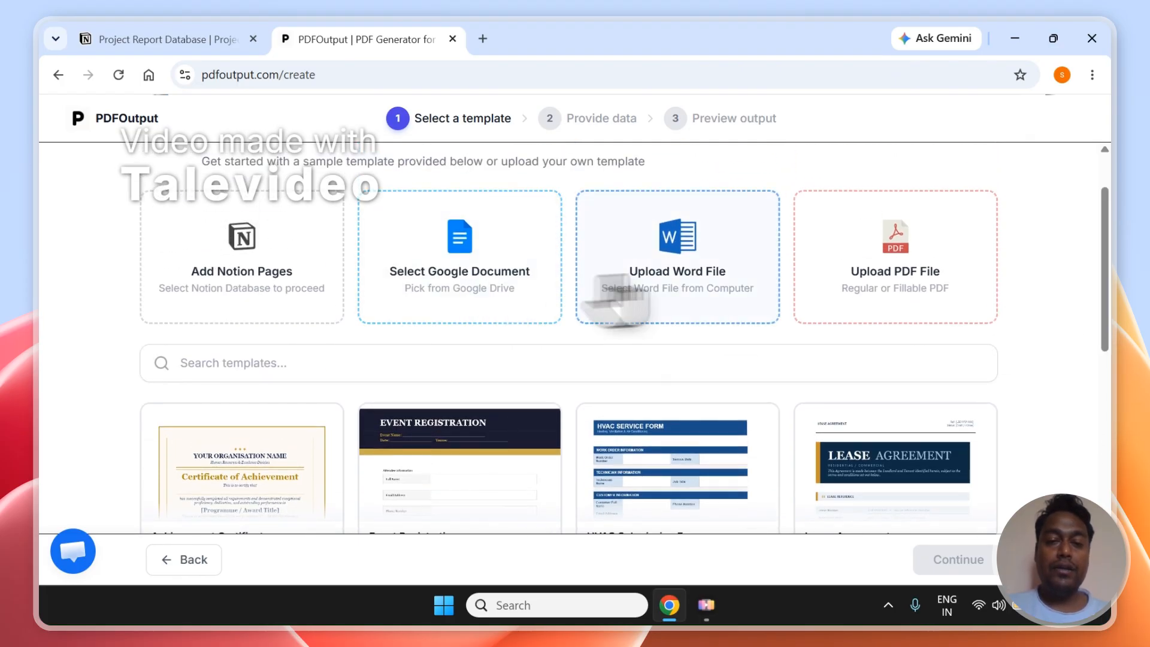
click(604, 363)
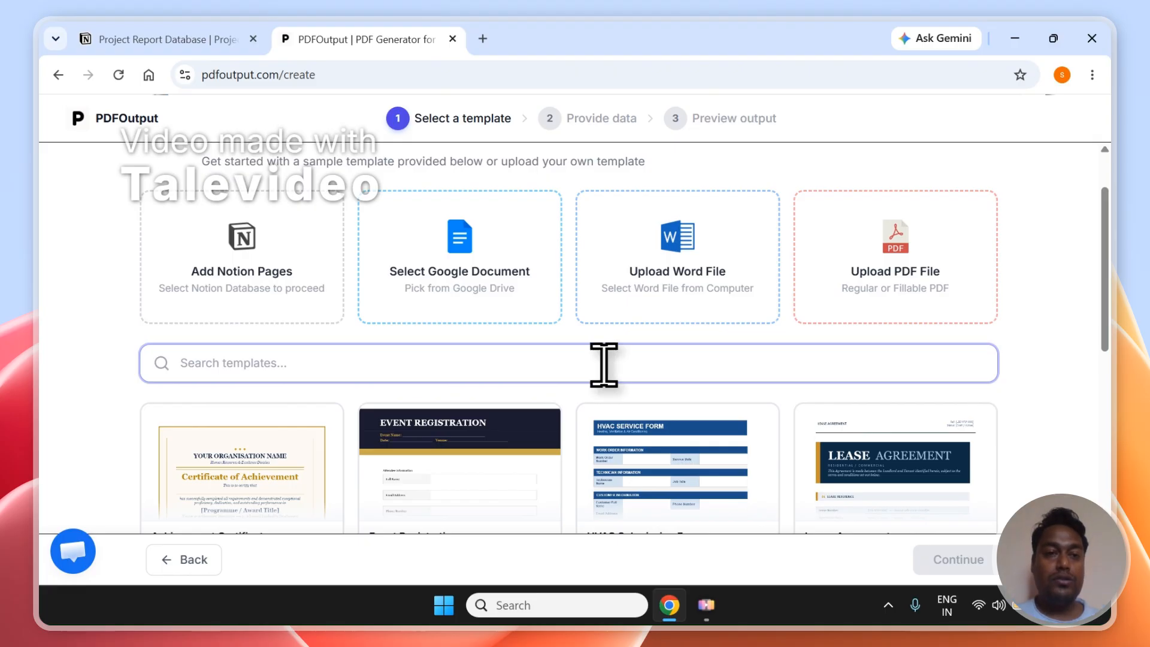
text(Proj)
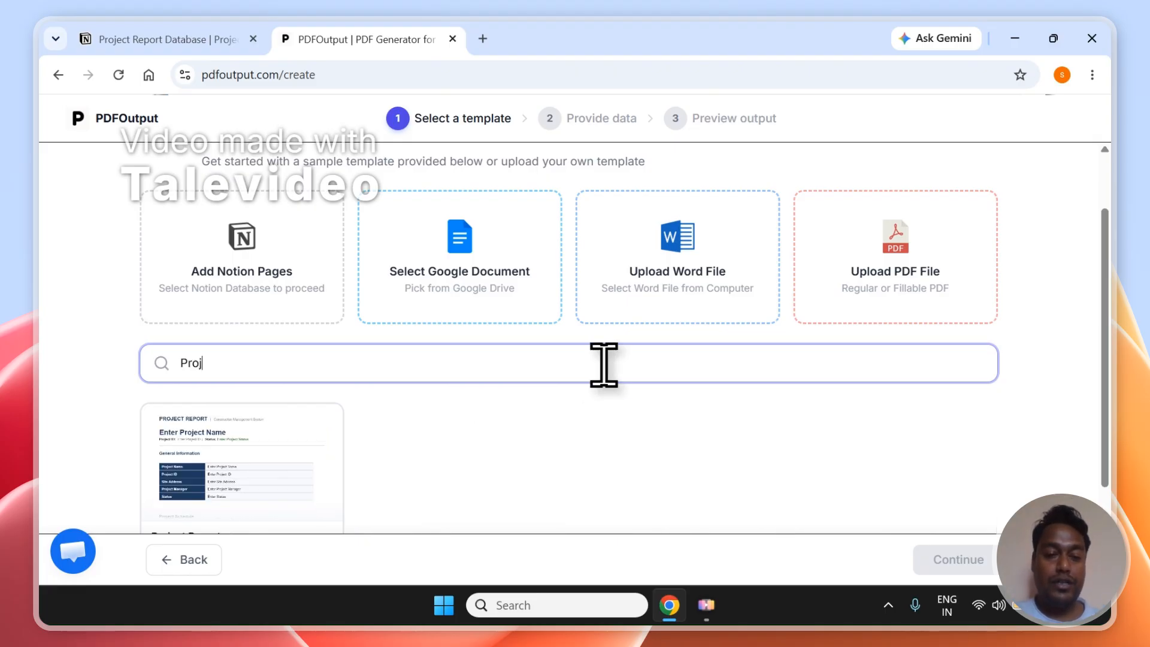
scroll(1102, 317, down, 1)
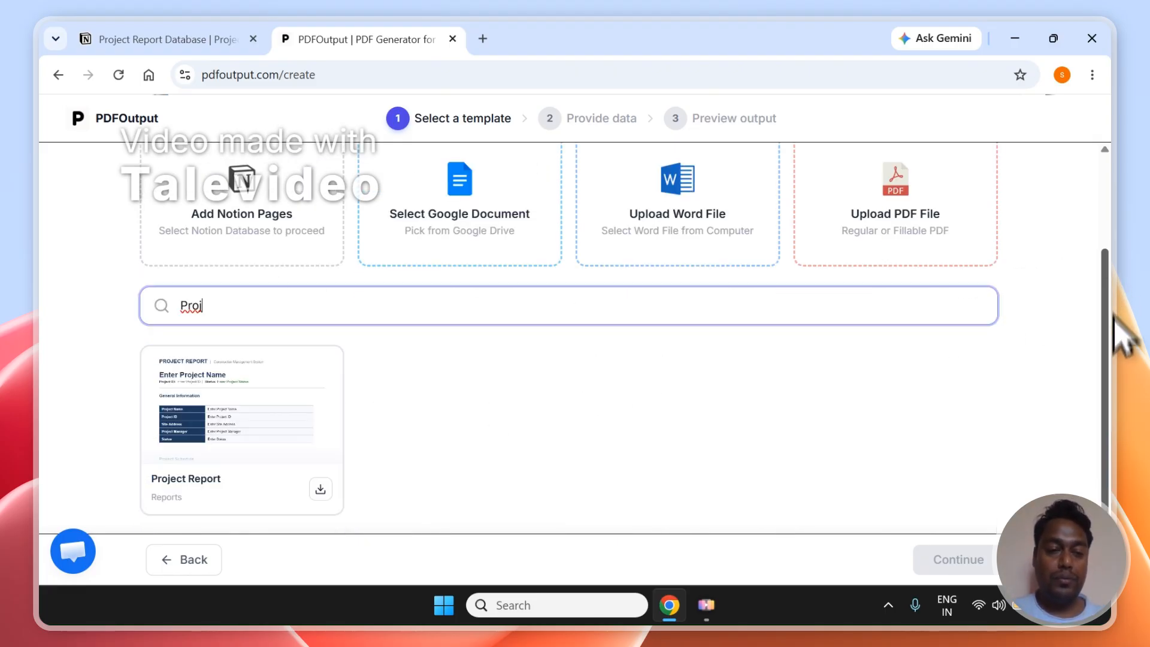
click(268, 380)
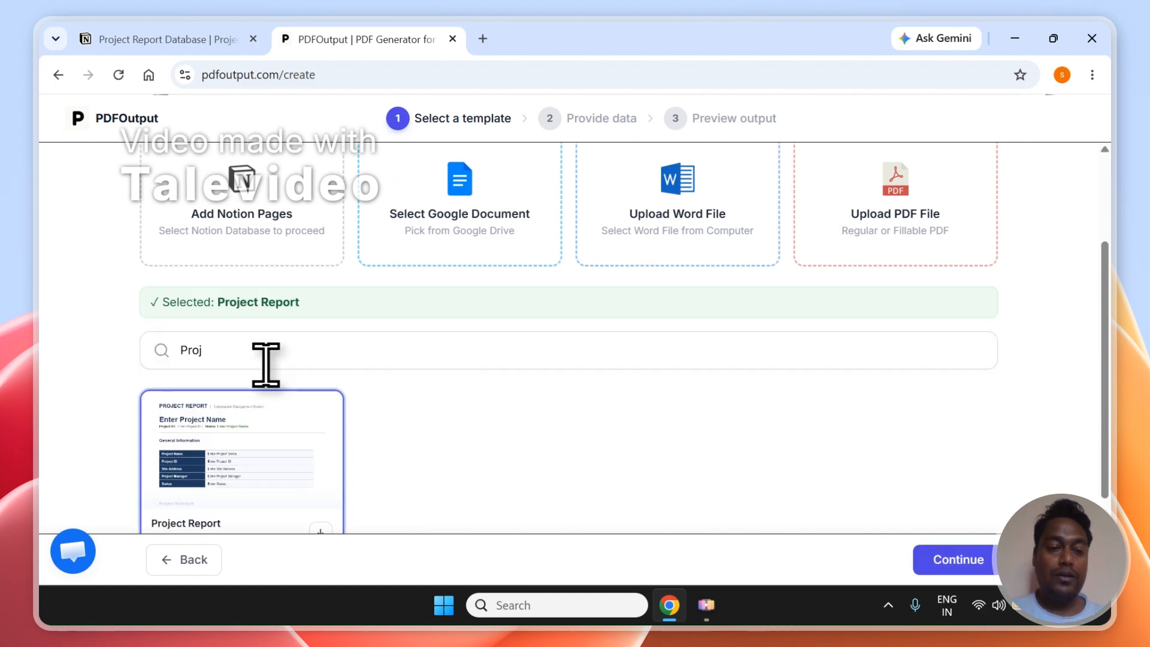
click(958, 566)
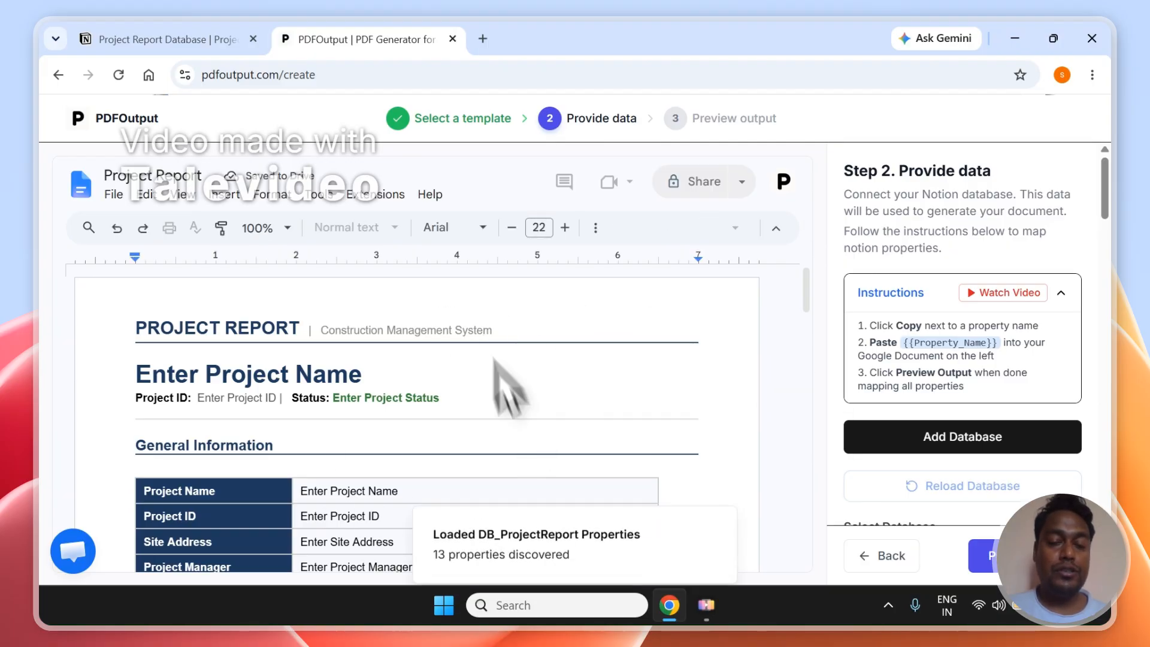
Step: Reload the database list and select DB_ProjectReport as the data source, checking it against the database in Notion
scroll(1105, 236, down, 5)
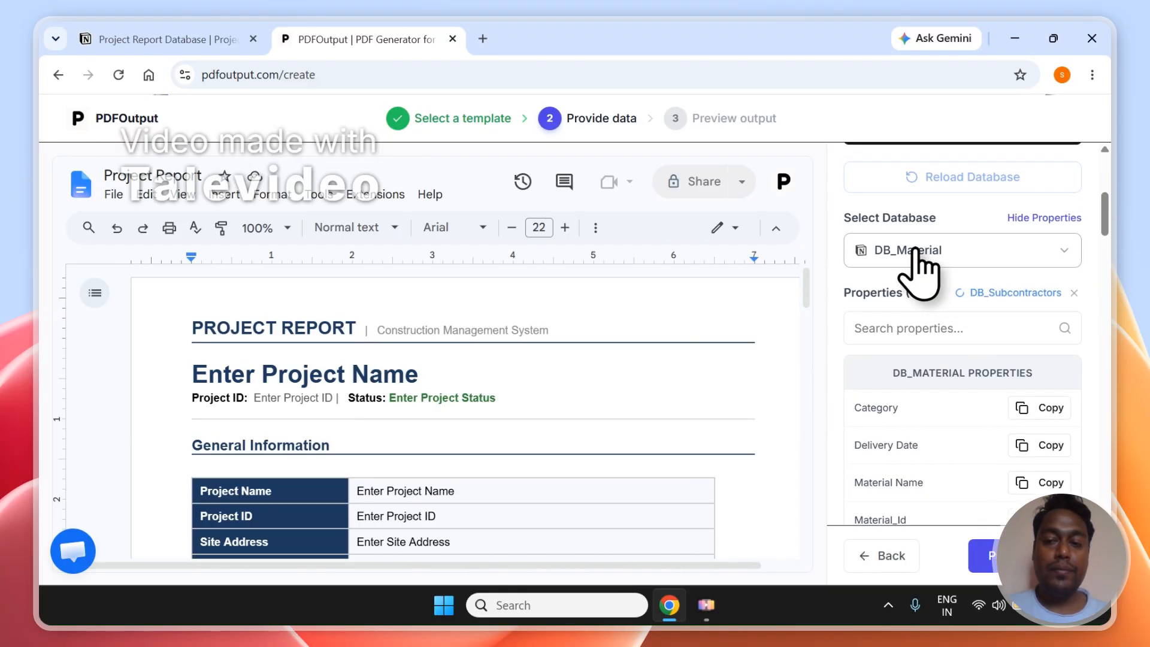
click(1071, 263)
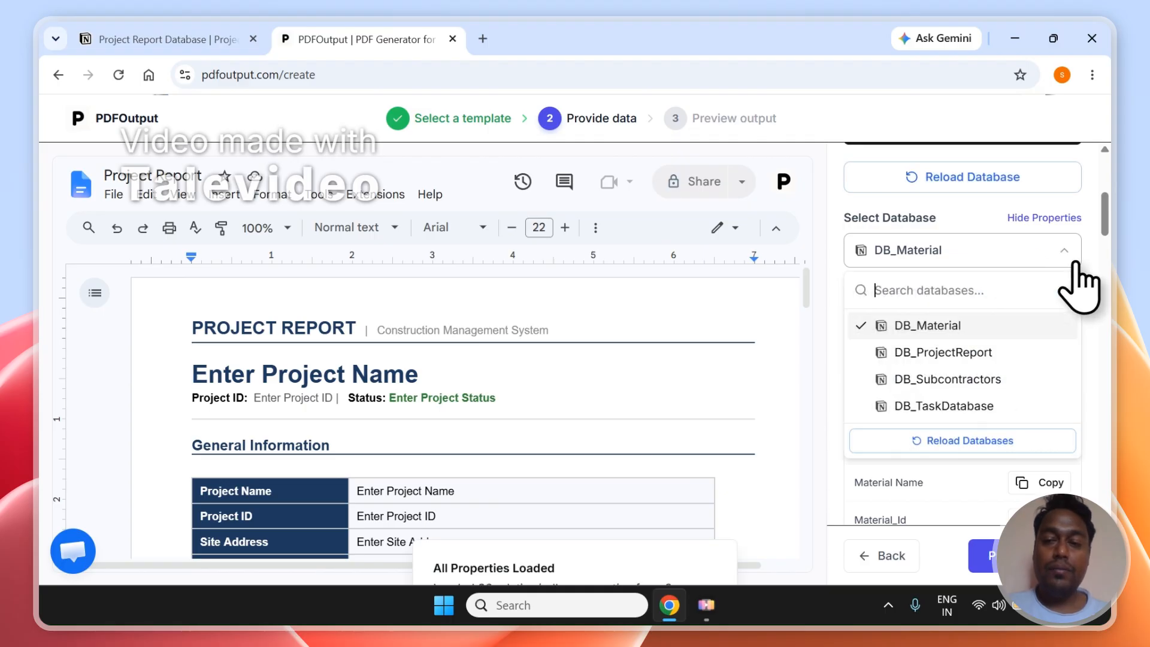
click(977, 461)
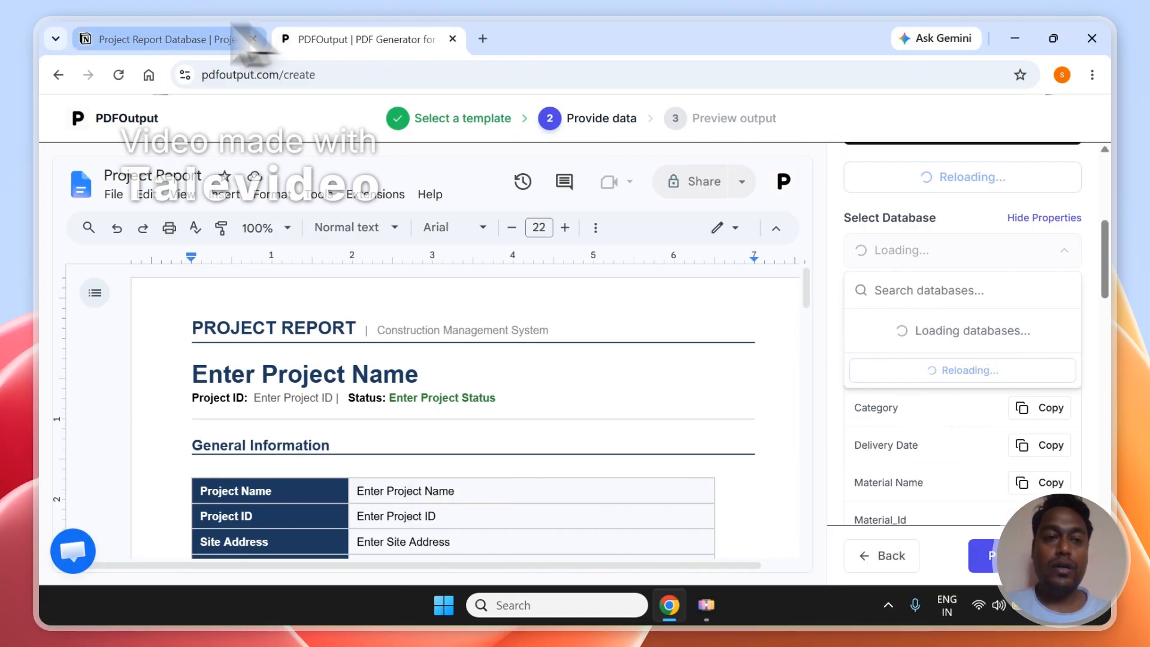
click(191, 39)
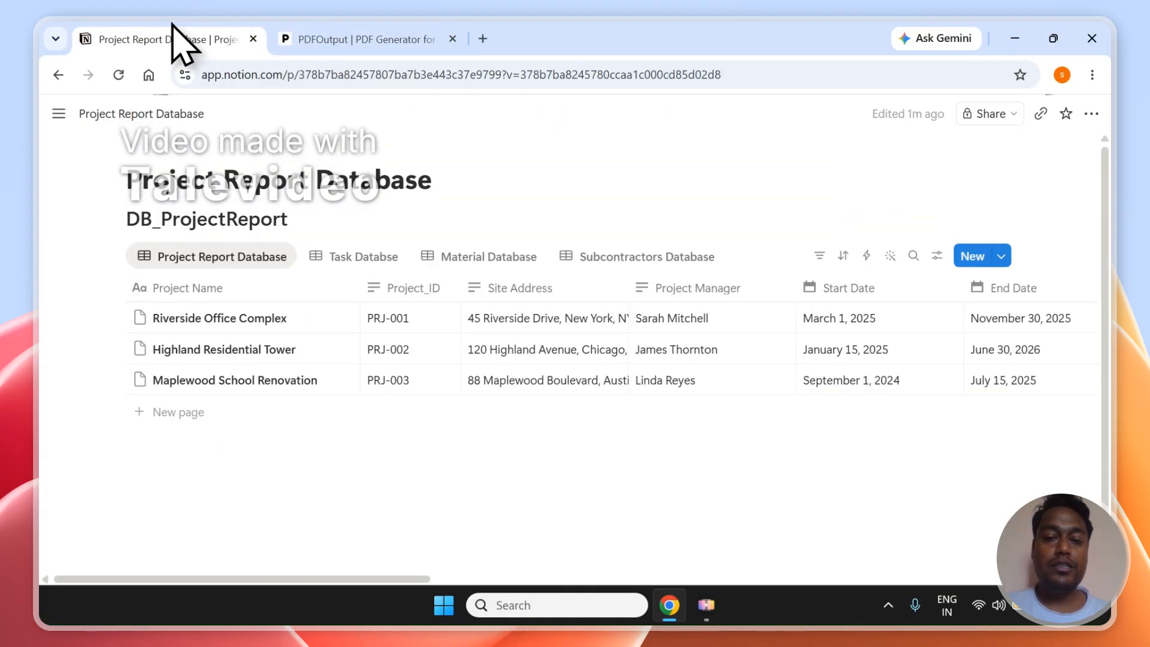
click(373, 23)
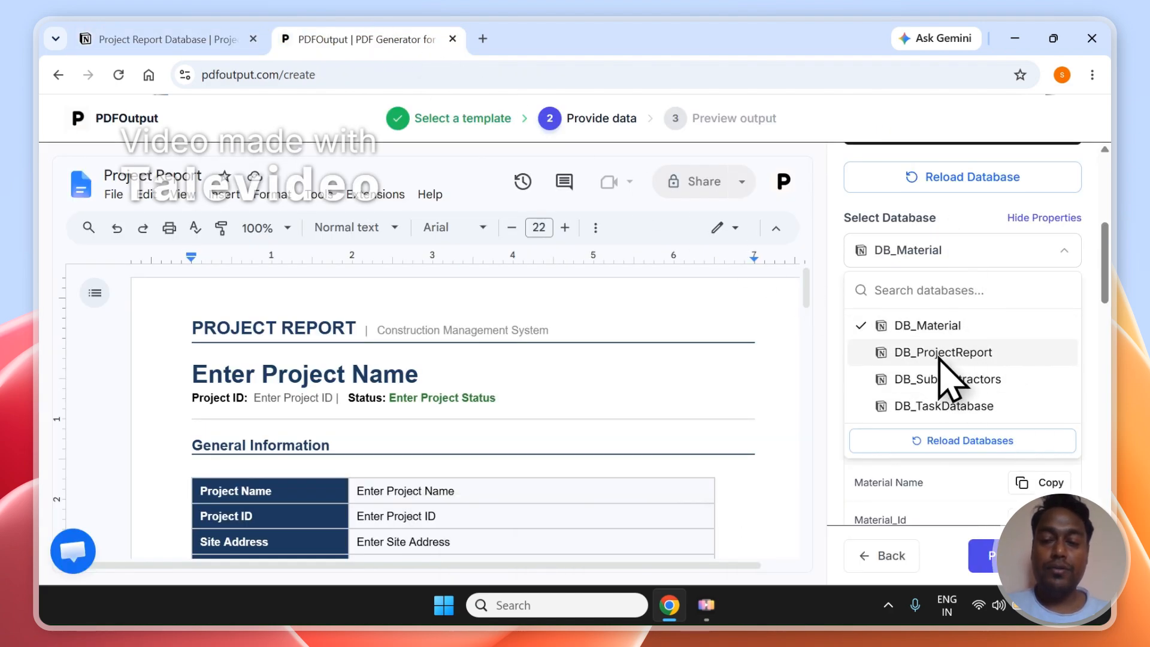
click(940, 359)
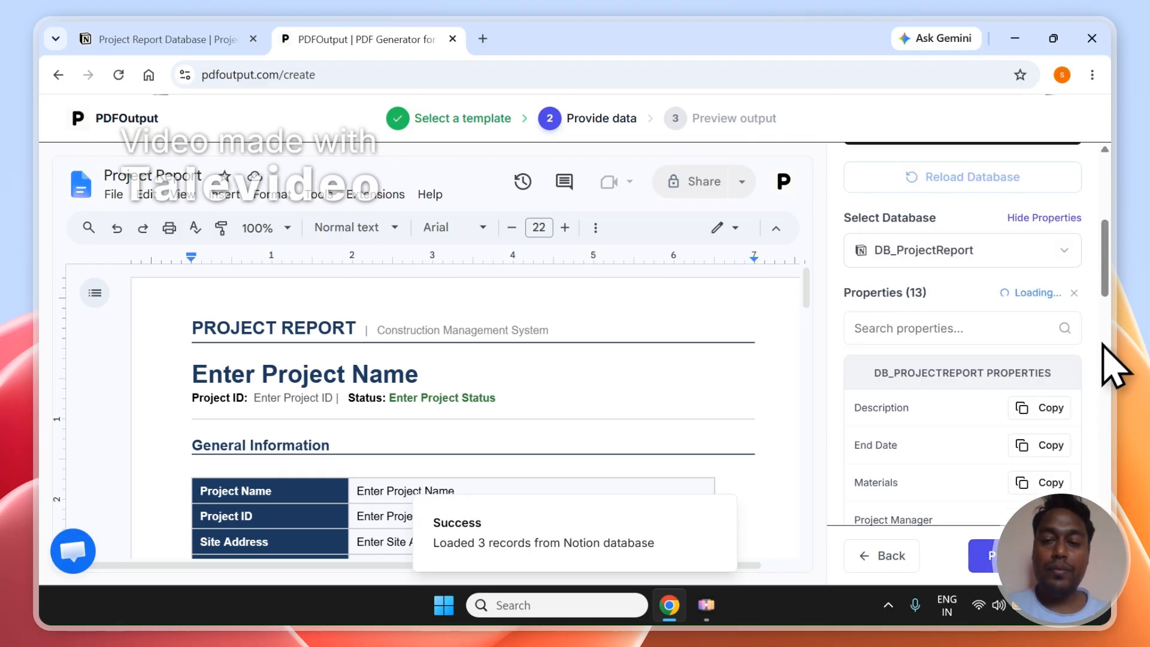
click(224, 37)
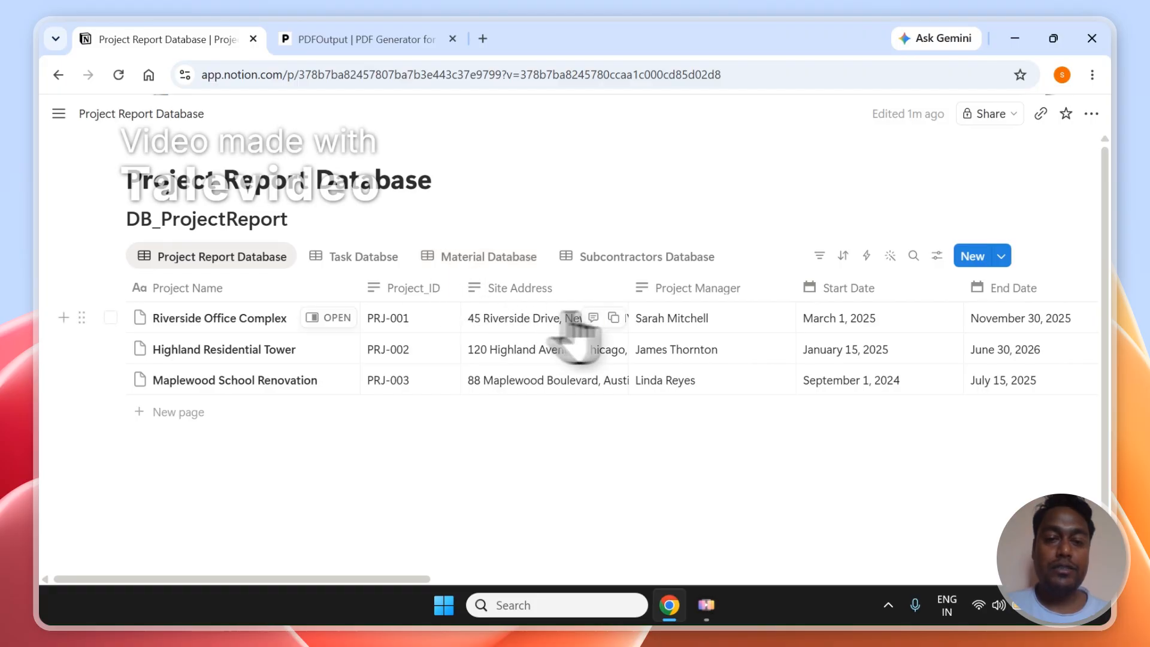
click(379, 38)
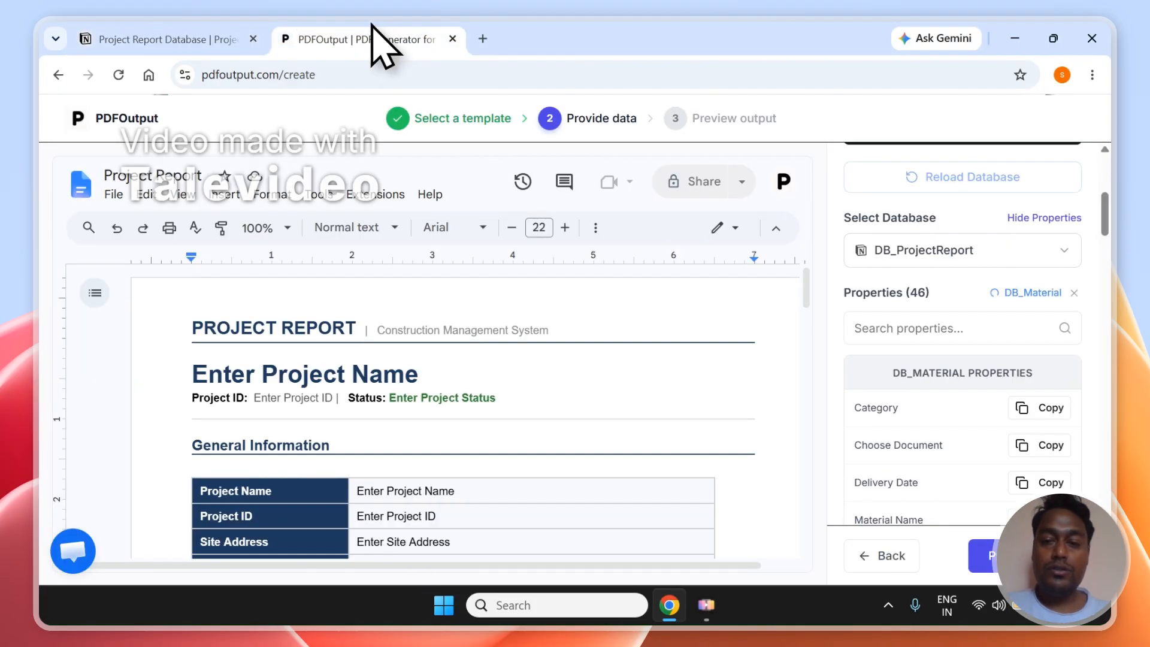
Step: Search the available properties for "Project Name" and copy the placeholder of DB_ProjectReport's Project Name property
mouse_move(1107, 223)
mouse_down()
mouse_move(1112, 411)
mouse_move(1089, 199)
mouse_move(1090, 219)
mouse_up()
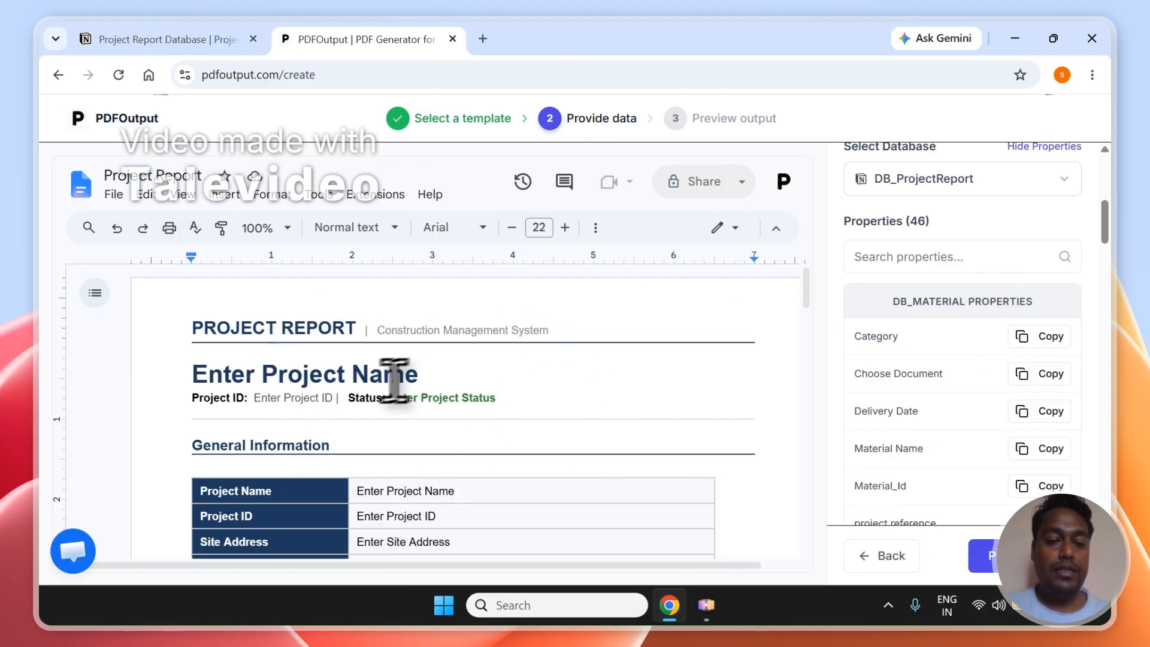
drag(406, 374, 262, 374)
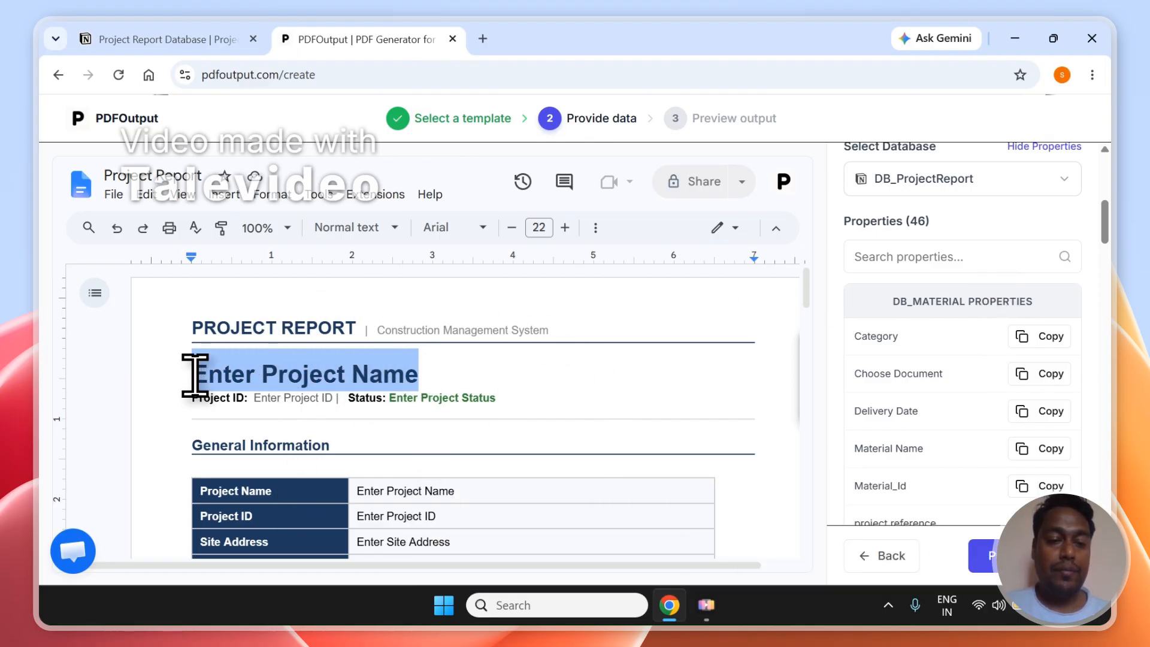
click(153, 38)
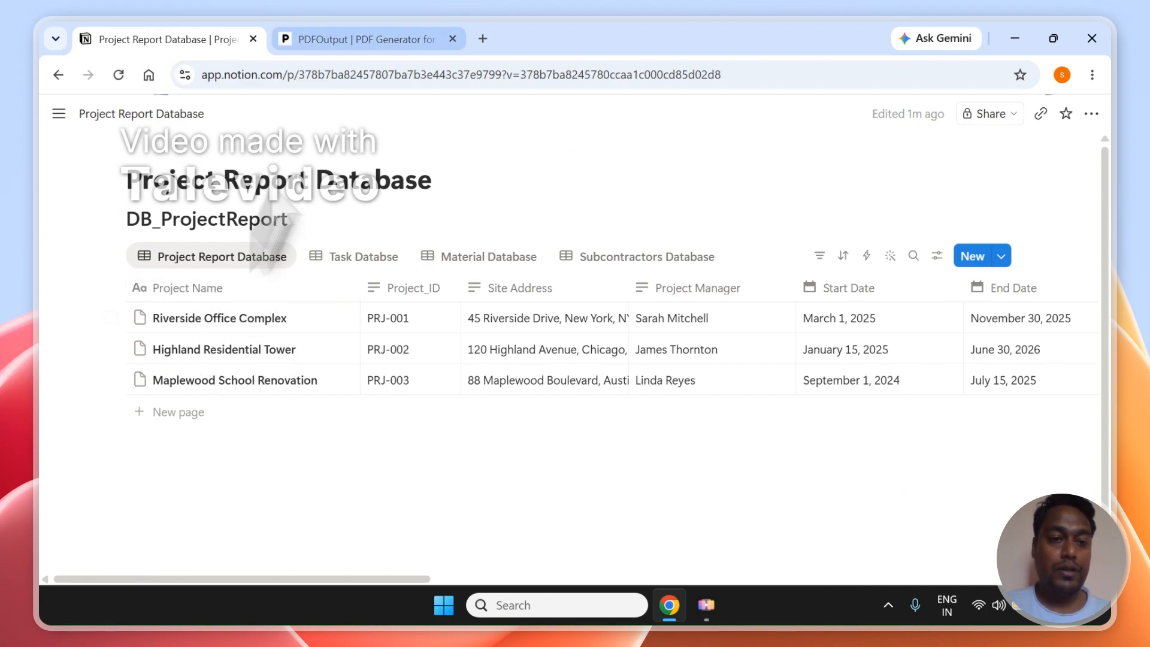
click(369, 39)
click(994, 254)
text(P)
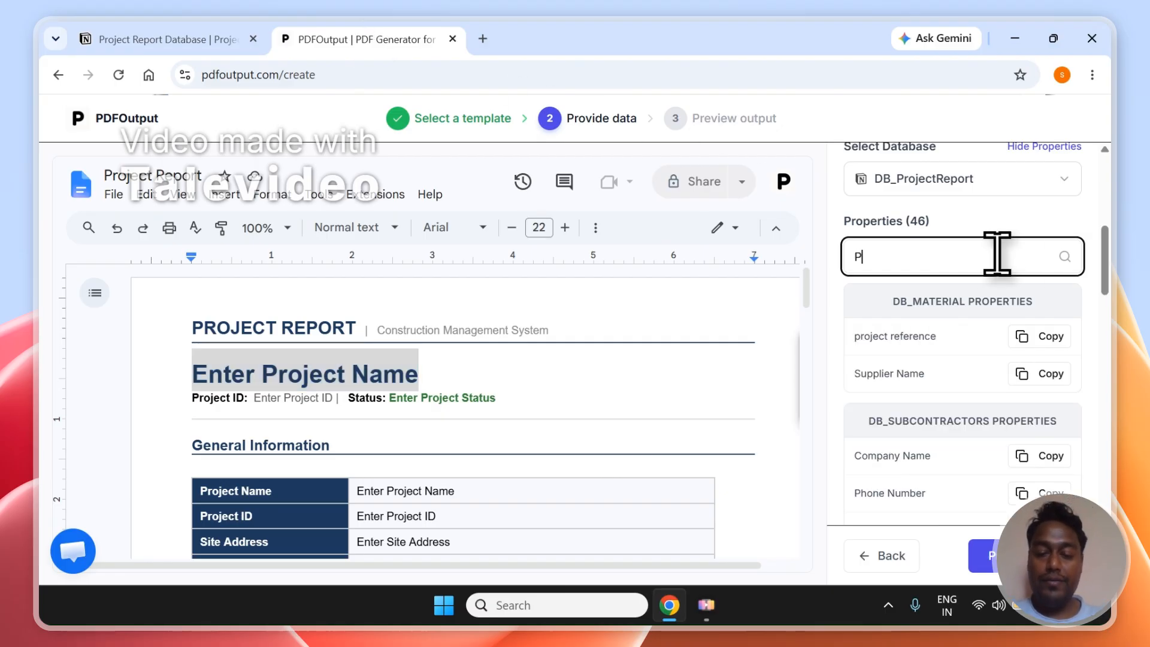
text(roject Name)
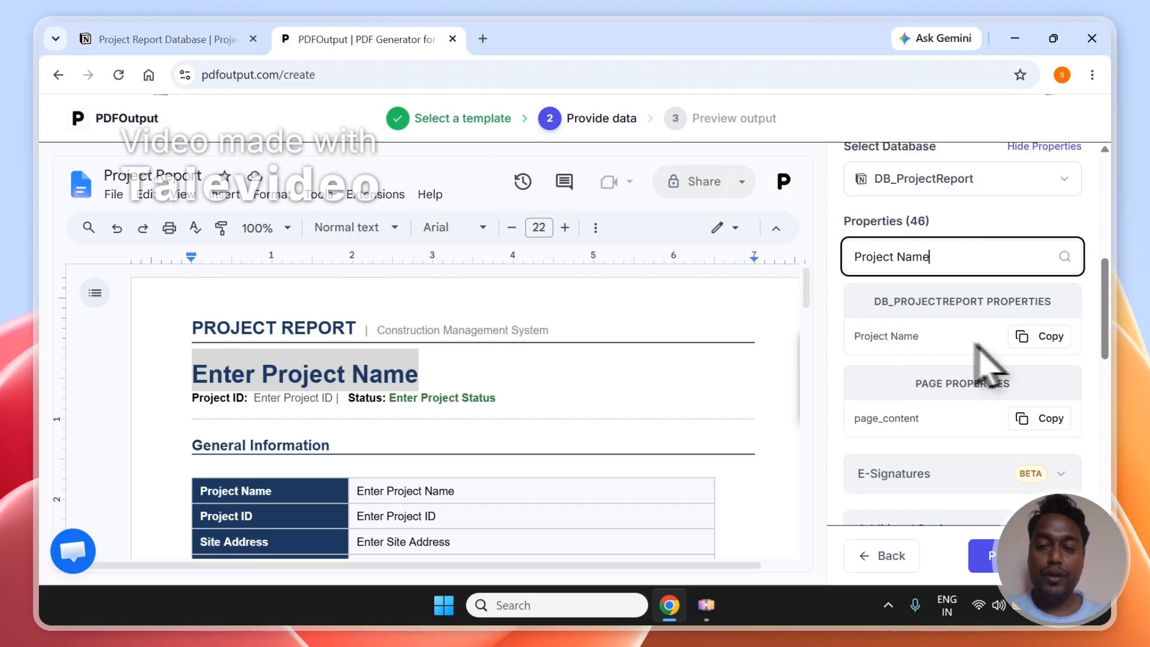
click(1047, 346)
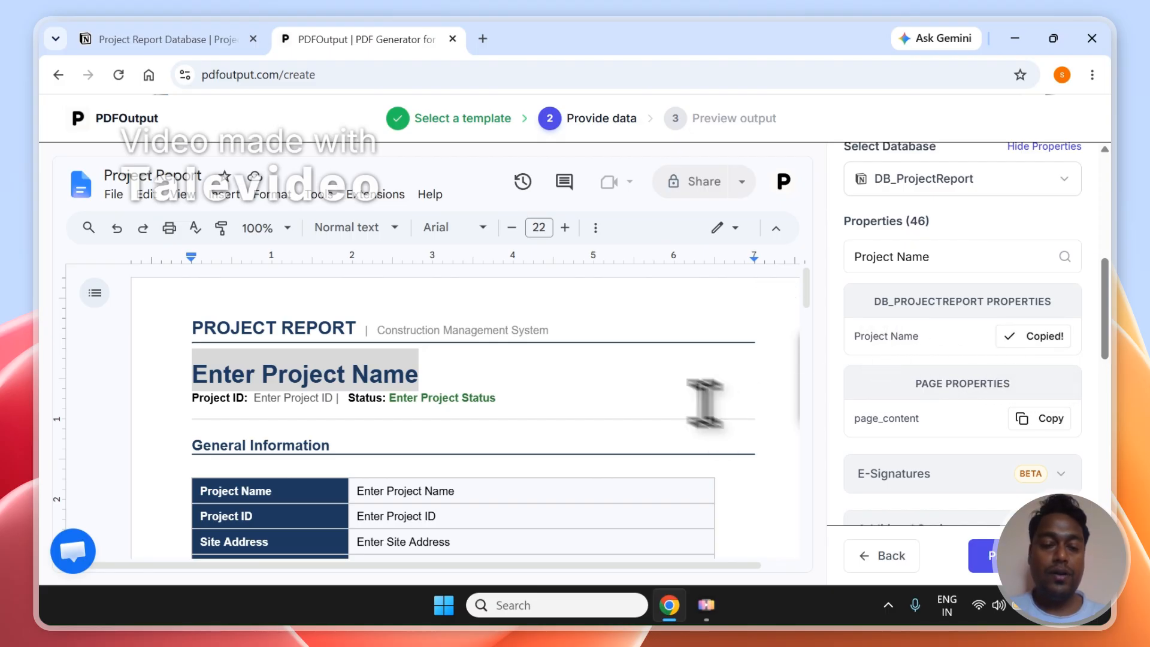
Step: Replace the large "Enter Project Name" heading in the template with the copied {{Project Name}} placeholder
click(516, 374)
key(ctrl+shift+Left)
key(ctrl+shift+Left)
key(ctrl+shift+Left)
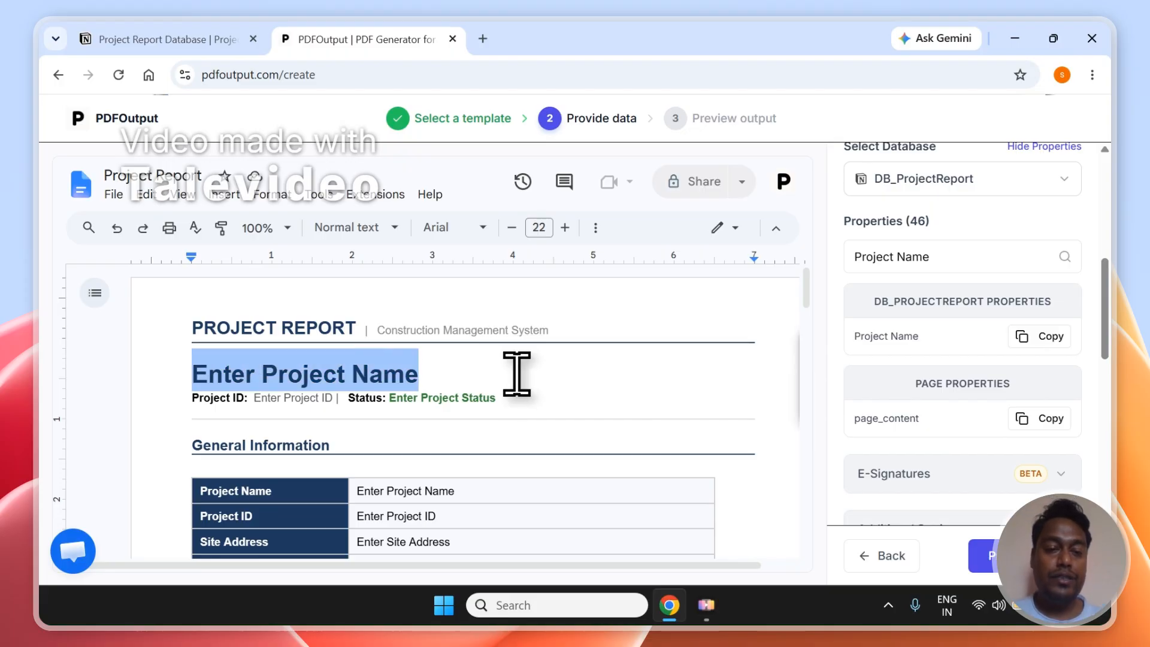
key(BackSpace)
key(ctrl+v)
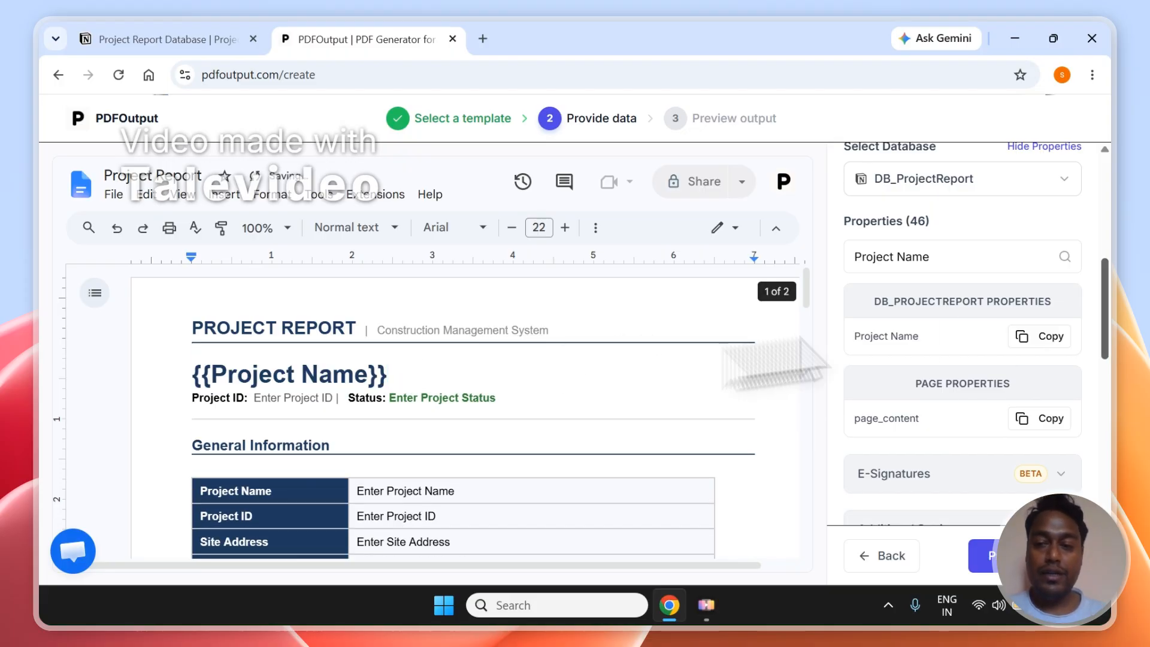
Step: Search the properties for "Project", copy Project_ID and replace "Enter Project ID" below the heading with {{Project_ID}}
scroll(1114, 306, up, 1)
scroll(1113, 307, up, 5)
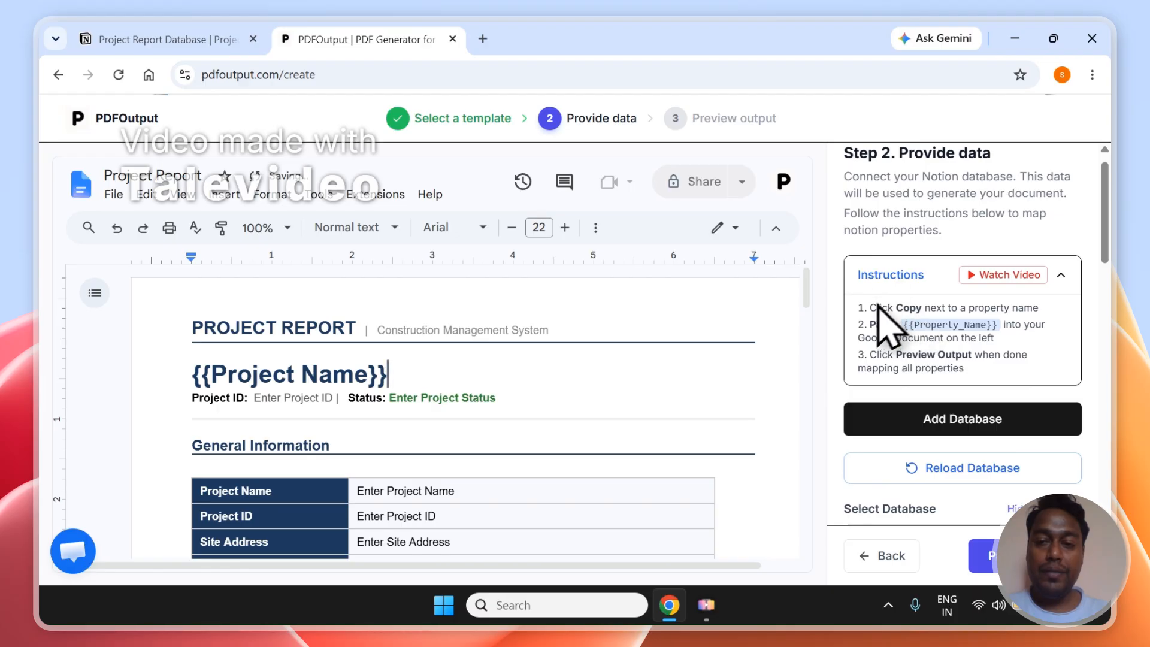
drag(897, 326, 881, 314)
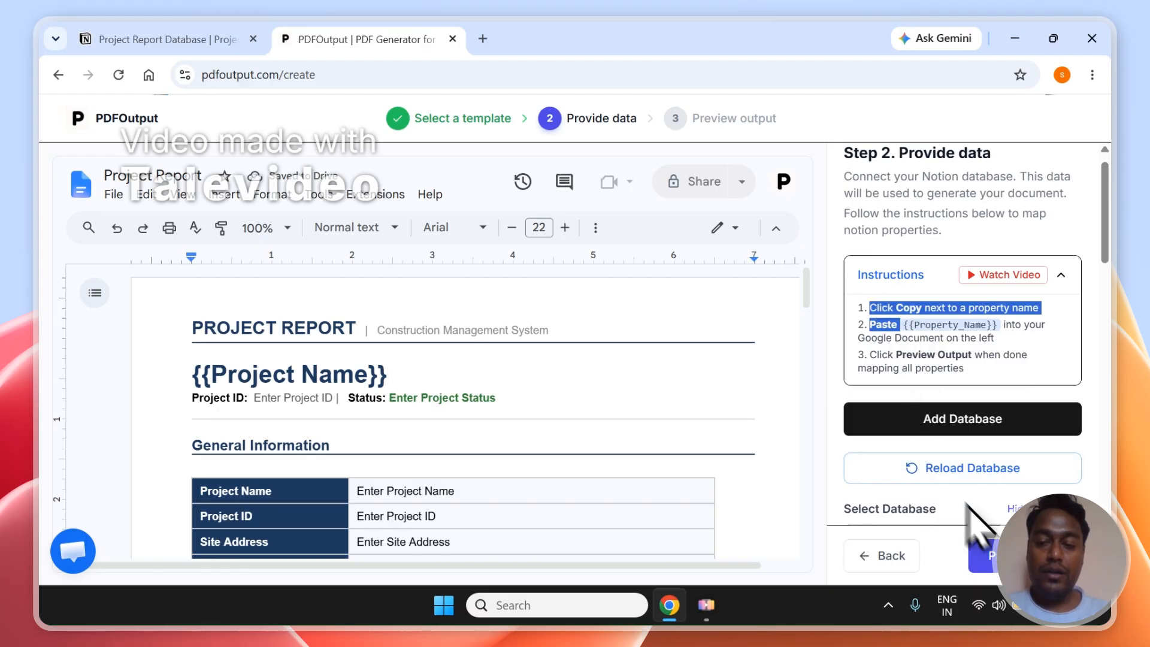
scroll(1108, 282, down, 4)
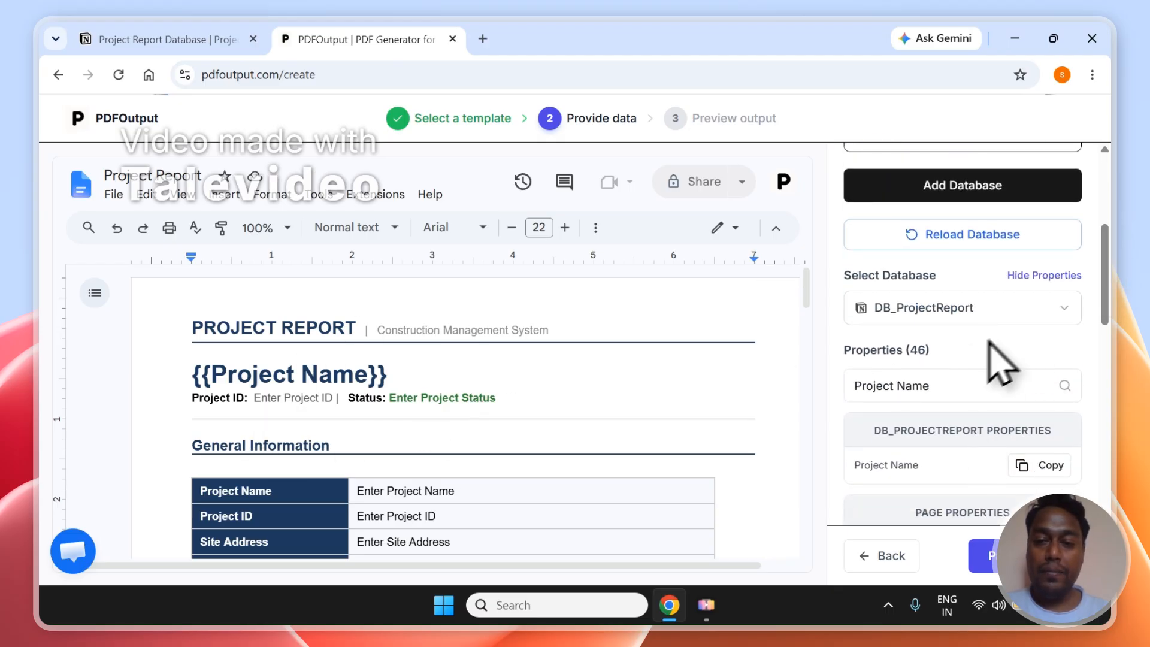
click(985, 380)
text(Pro)
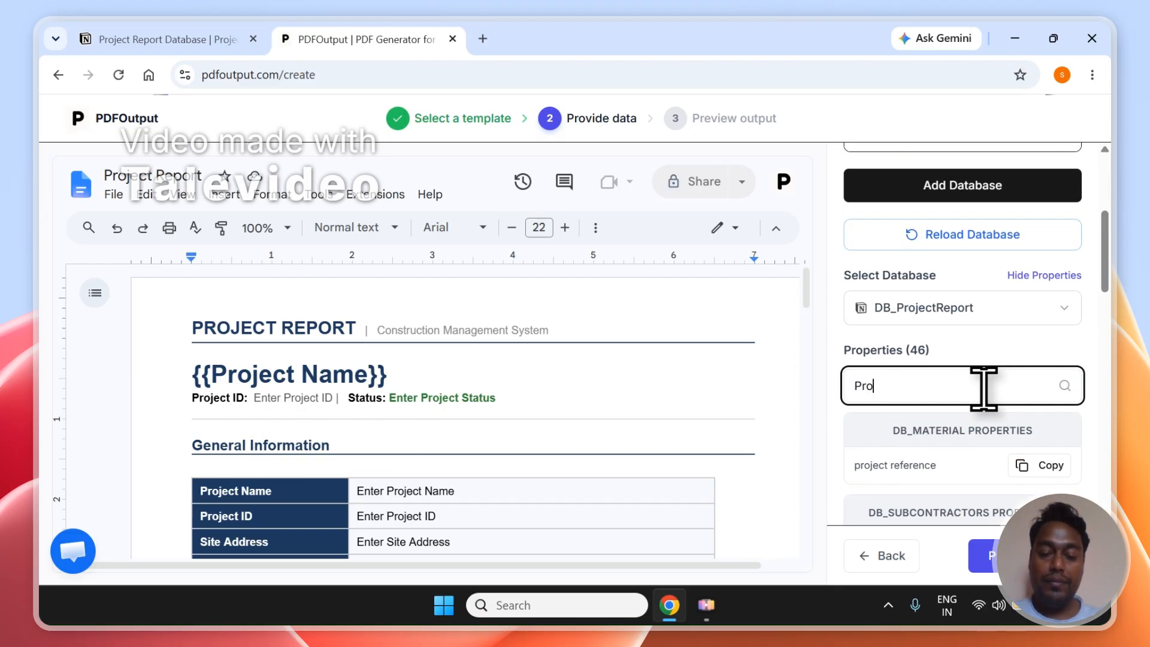
scroll(1104, 334, down, 5)
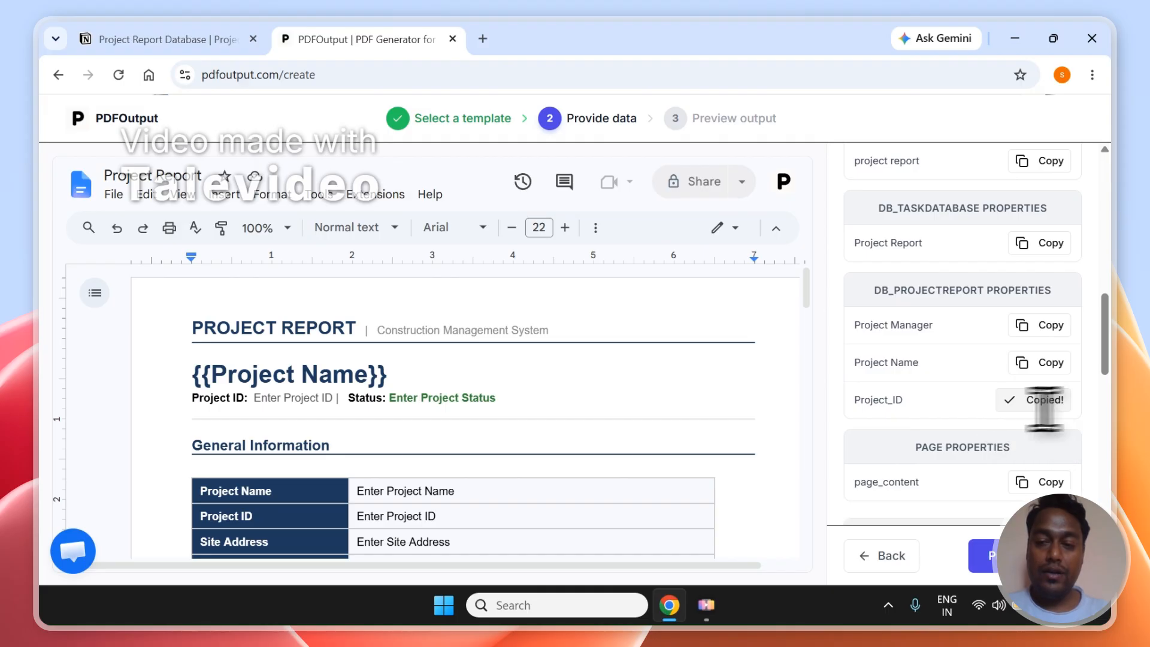
click(343, 400)
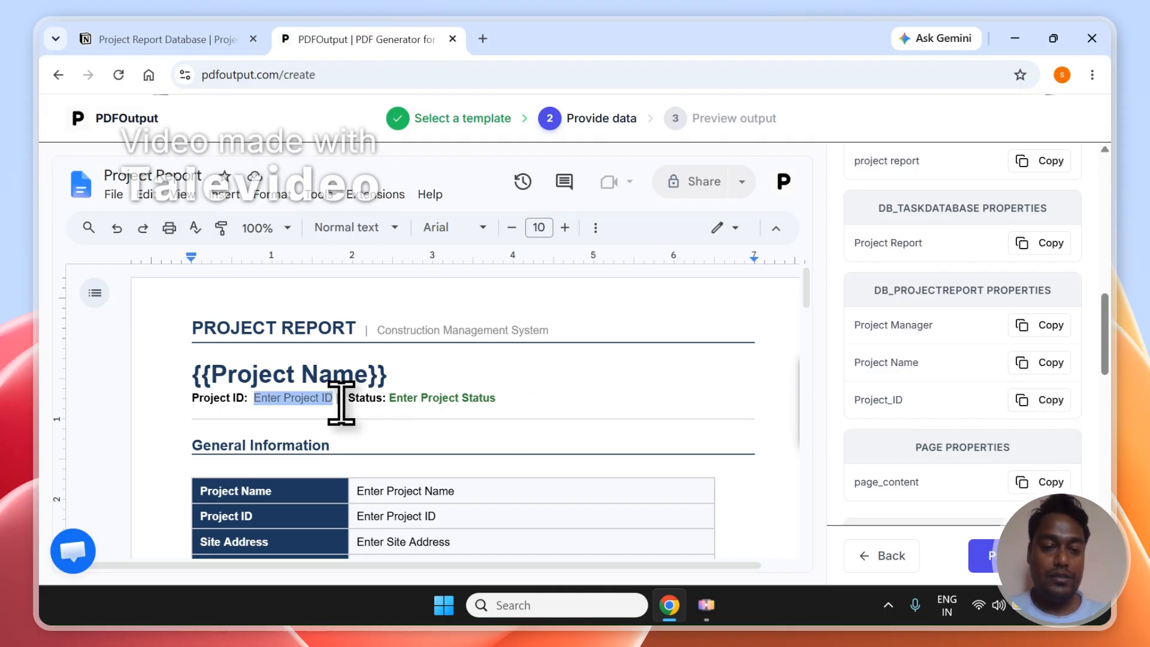
text({{Project_ID}})
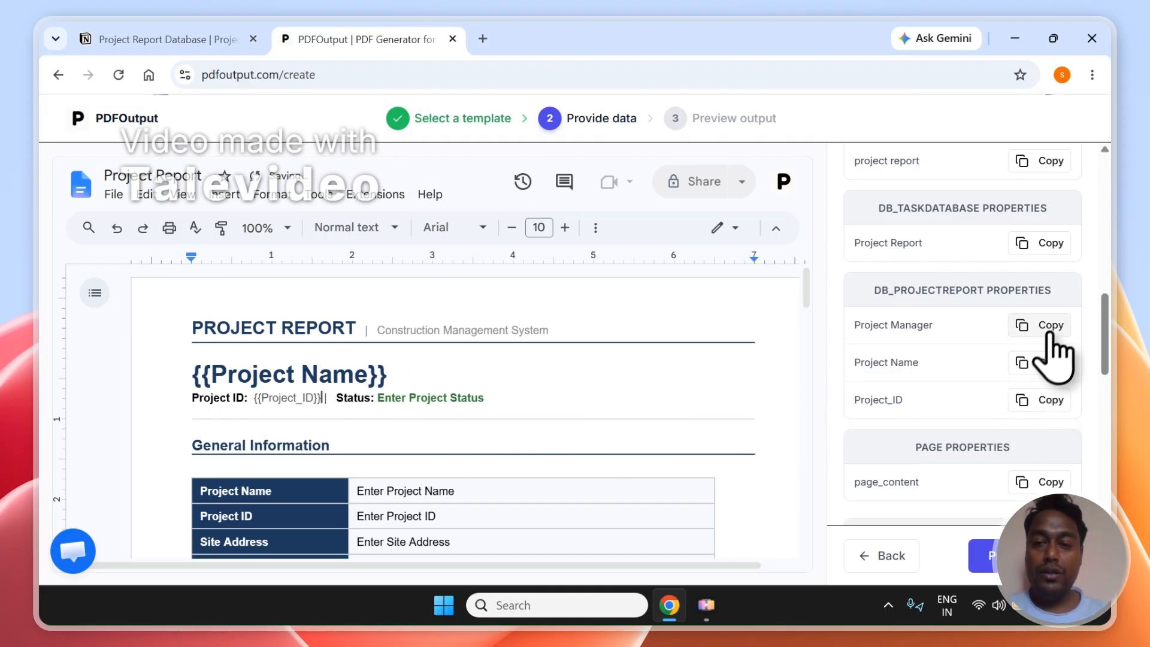
Step: Search the properties for "Status" and replace "Enter Project Status" below the heading with DB_ProjectReport's {{Status}} placeholder
scroll(1121, 360, up, 4)
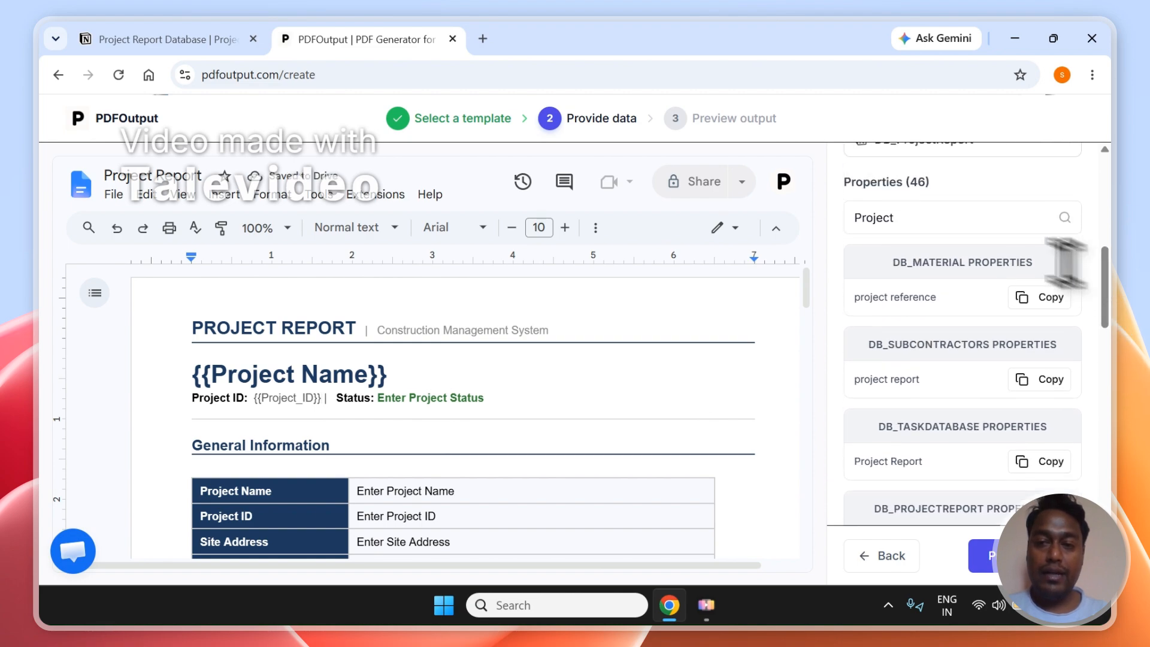
click(980, 217)
key(ctrl+a)
text(Stat)
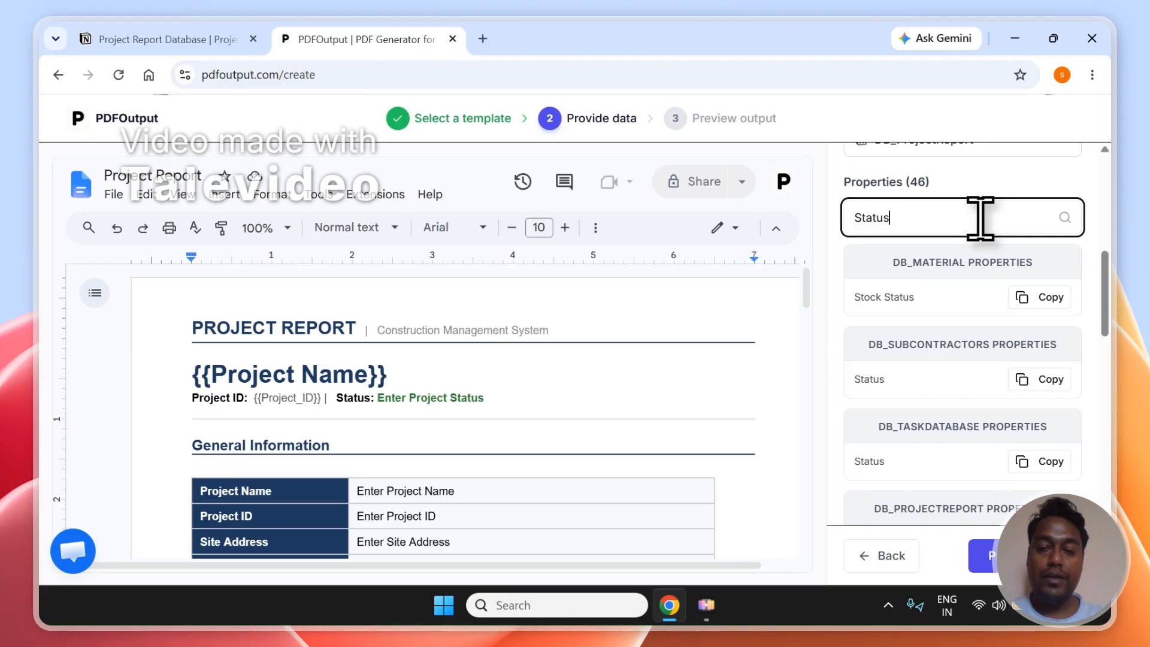
scroll(1114, 335, down, 2)
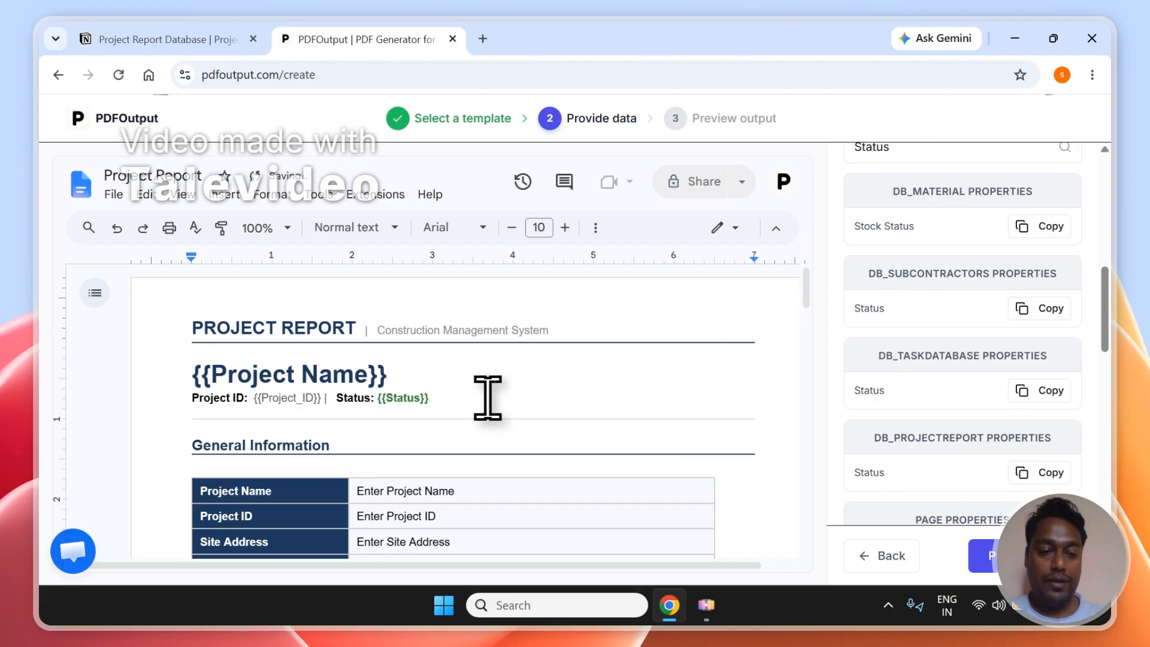
click(488, 397)
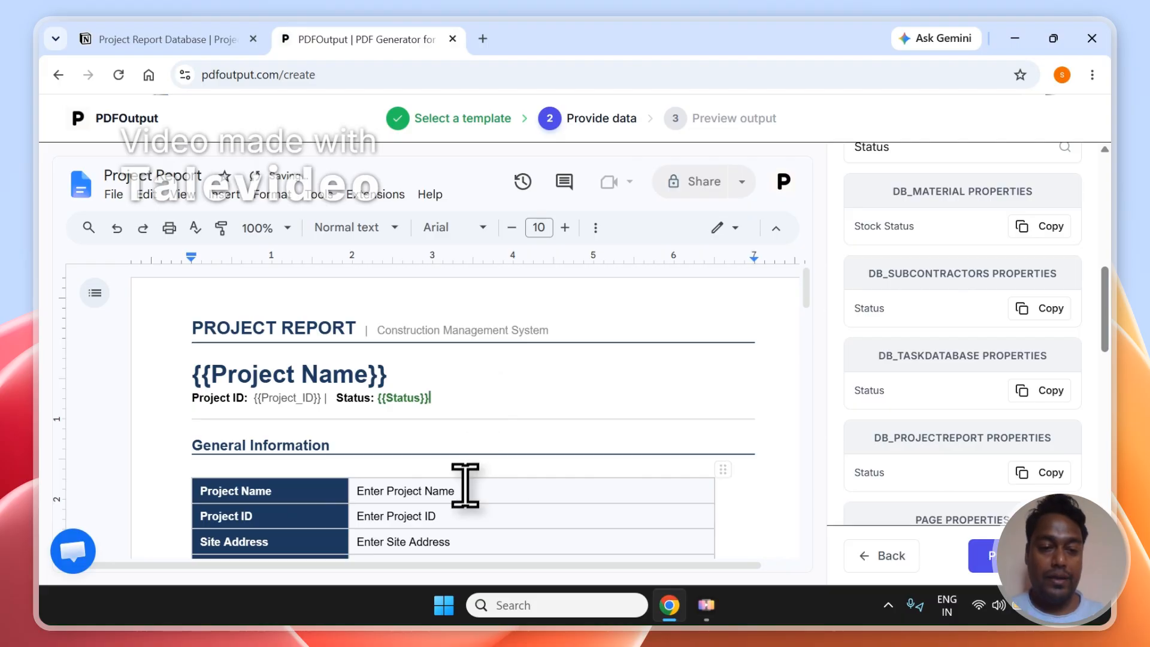
Step: Copy {{Project Name}} from the heading over "Enter Project Name" in the General Information table
triple_click(410, 377)
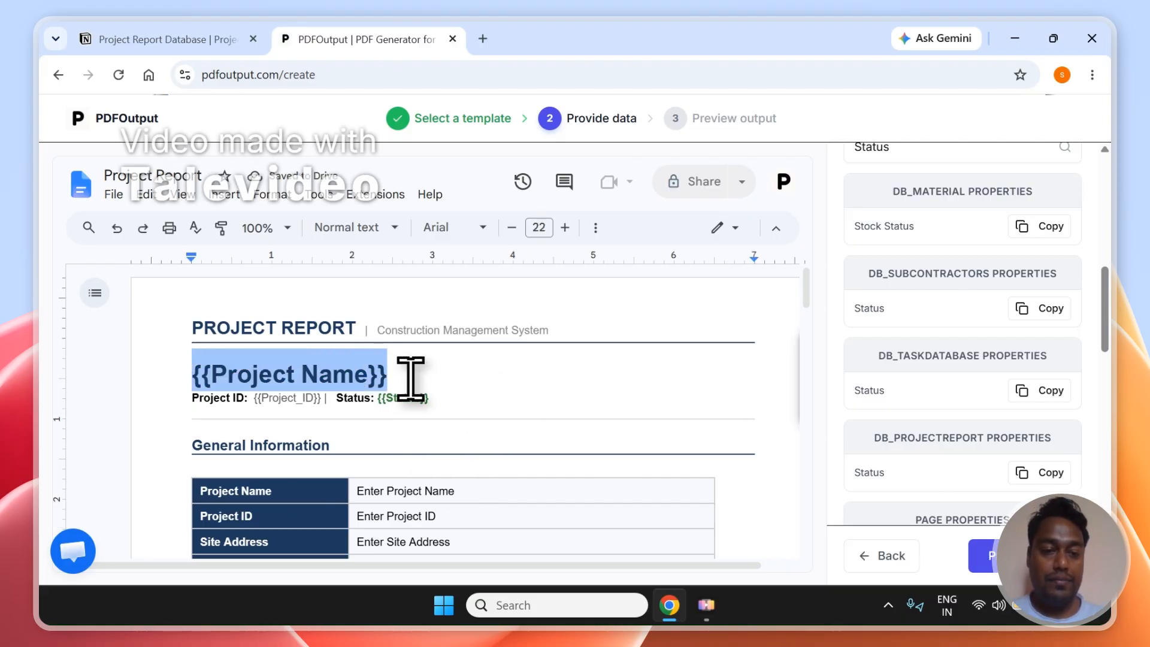
double_click(488, 494)
text({{Project Name}})
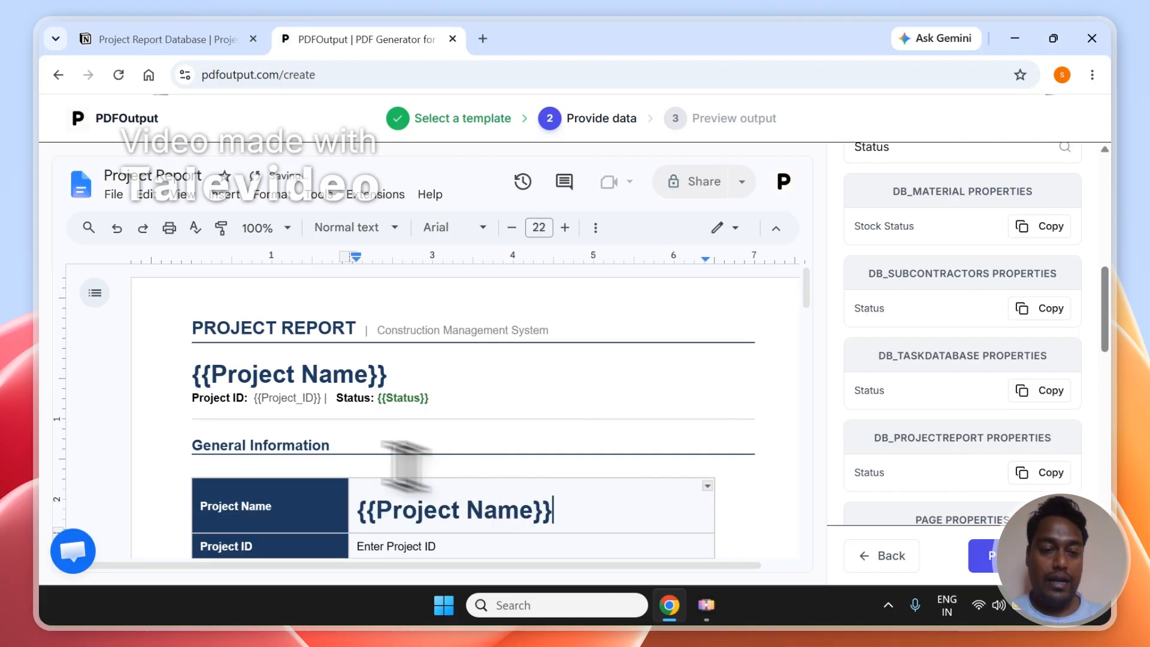
key(ctrl+z)
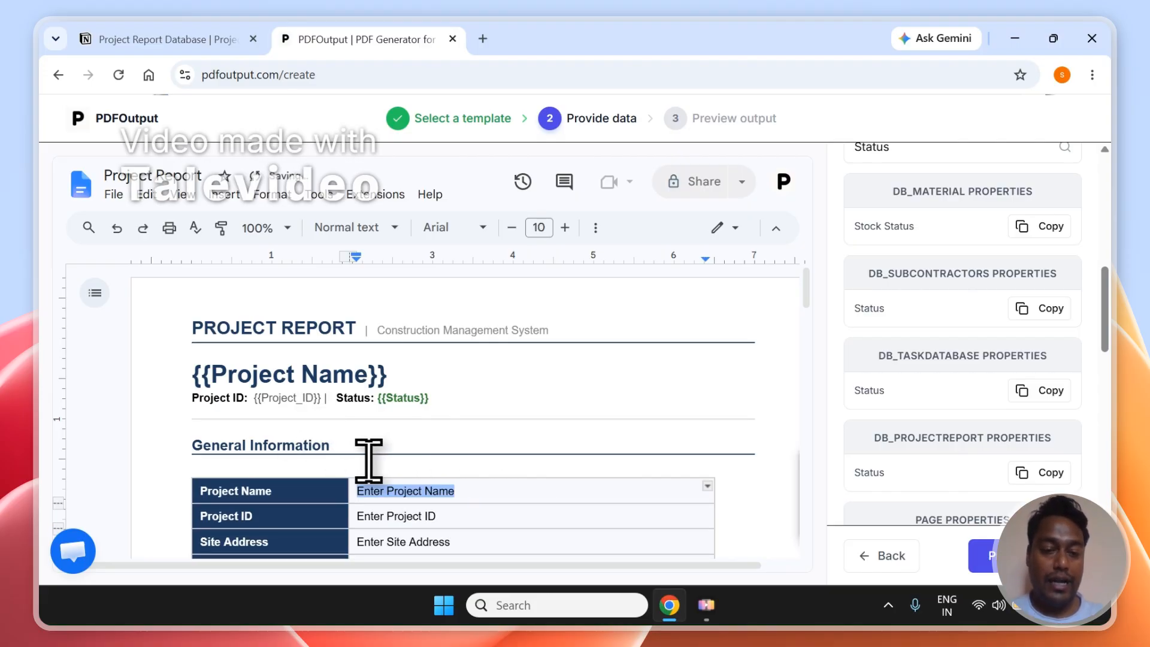
text({{Project Name}})
Step: Apply the text formatting of the Project ID cell to {{Project Name}} in the General Information table
click(464, 542)
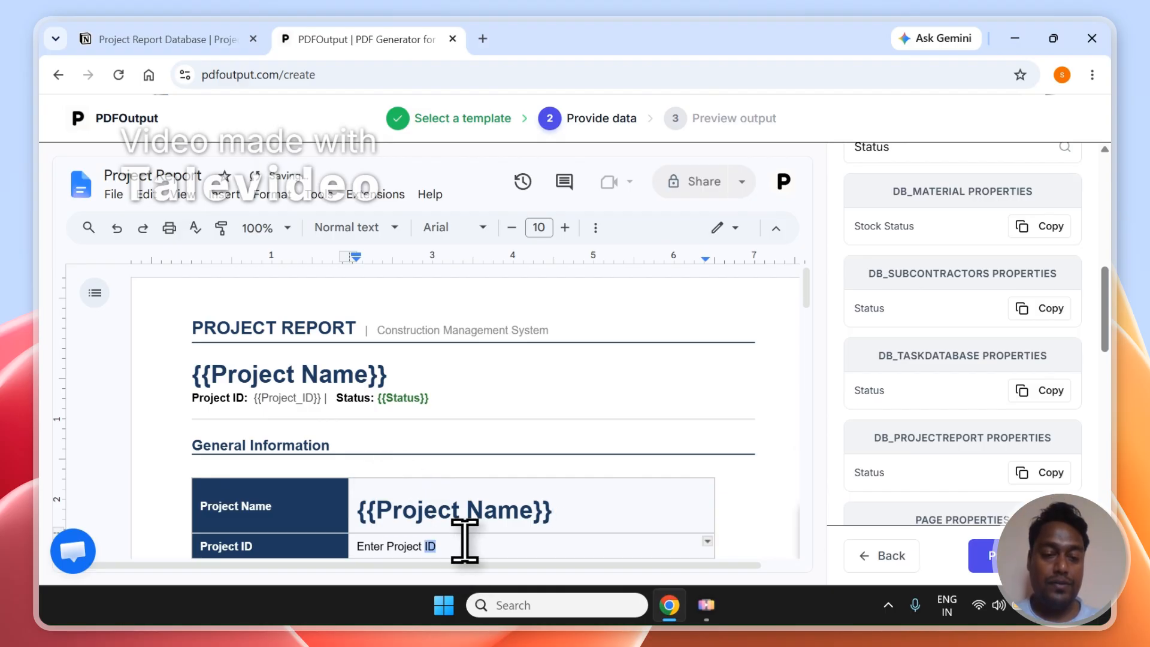
click(221, 227)
drag(575, 503, 359, 512)
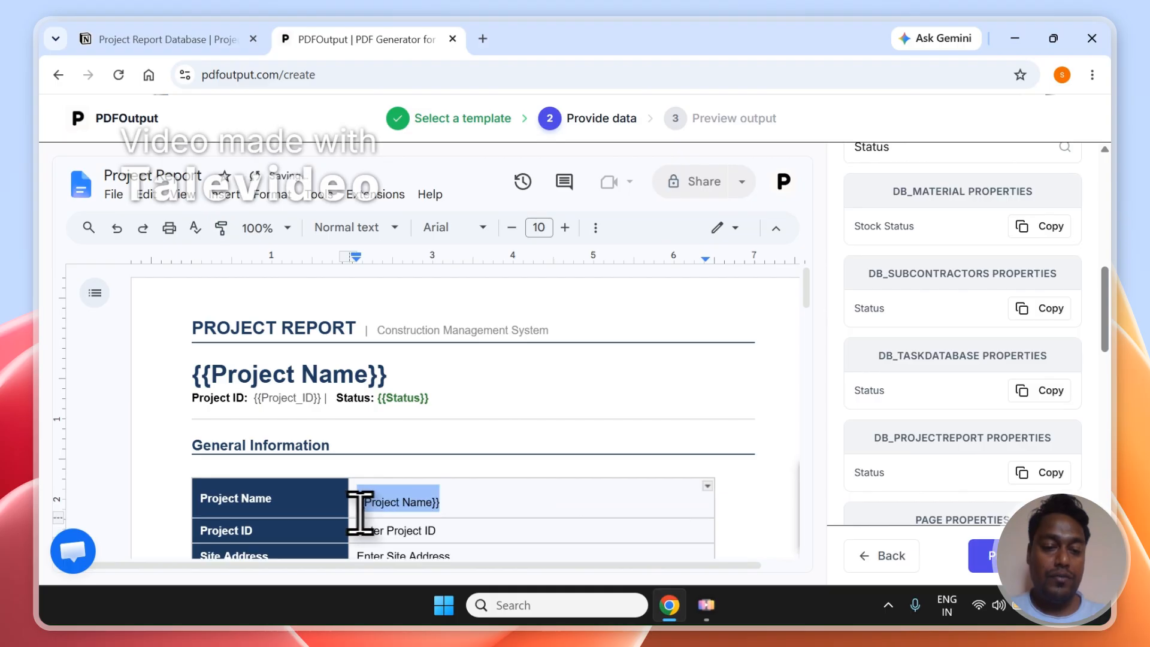
Step: Copy {{Project_ID}} from the line below the heading over "Enter Project ID" in the General Information table
scroll(809, 308, down, 2)
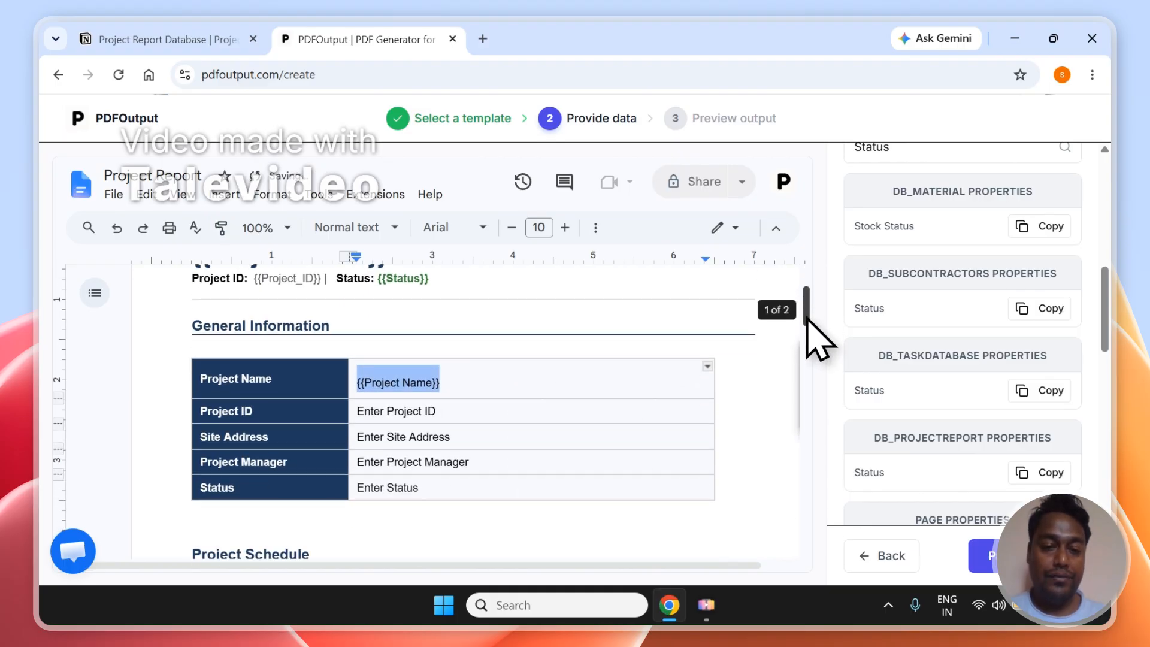
click(327, 293)
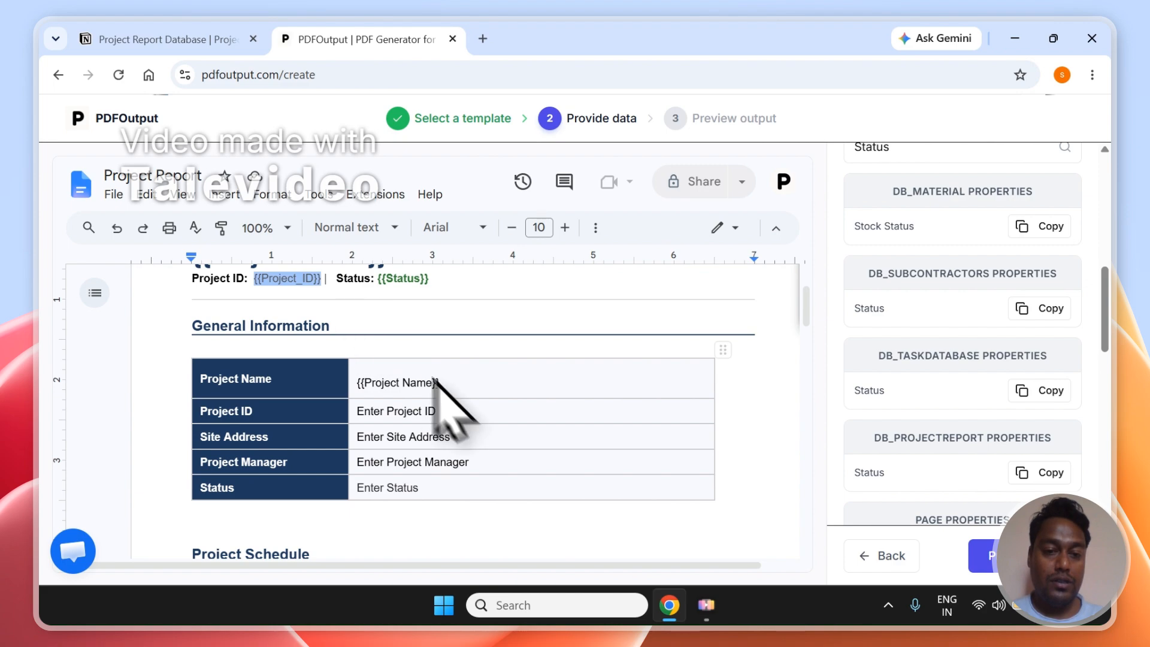
click(460, 411)
text({{Project_ID}})
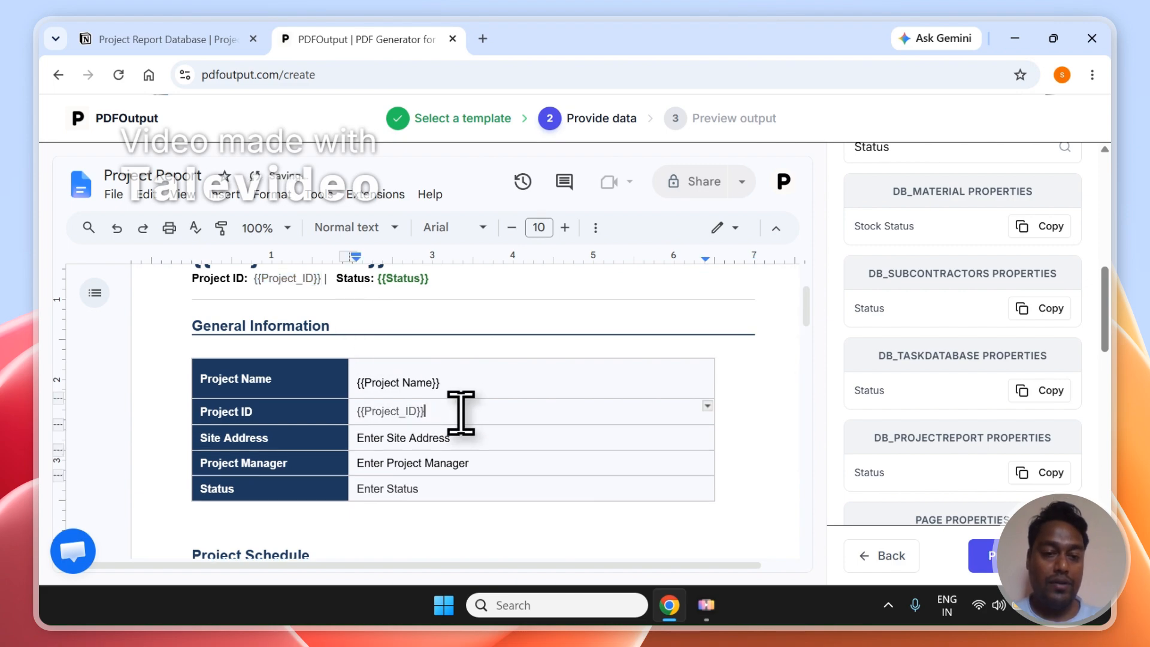
Step: Apply the text formatting of {{Project Name}} to {{Project_ID}} in the General Information table
click(504, 382)
drag(504, 382, 358, 383)
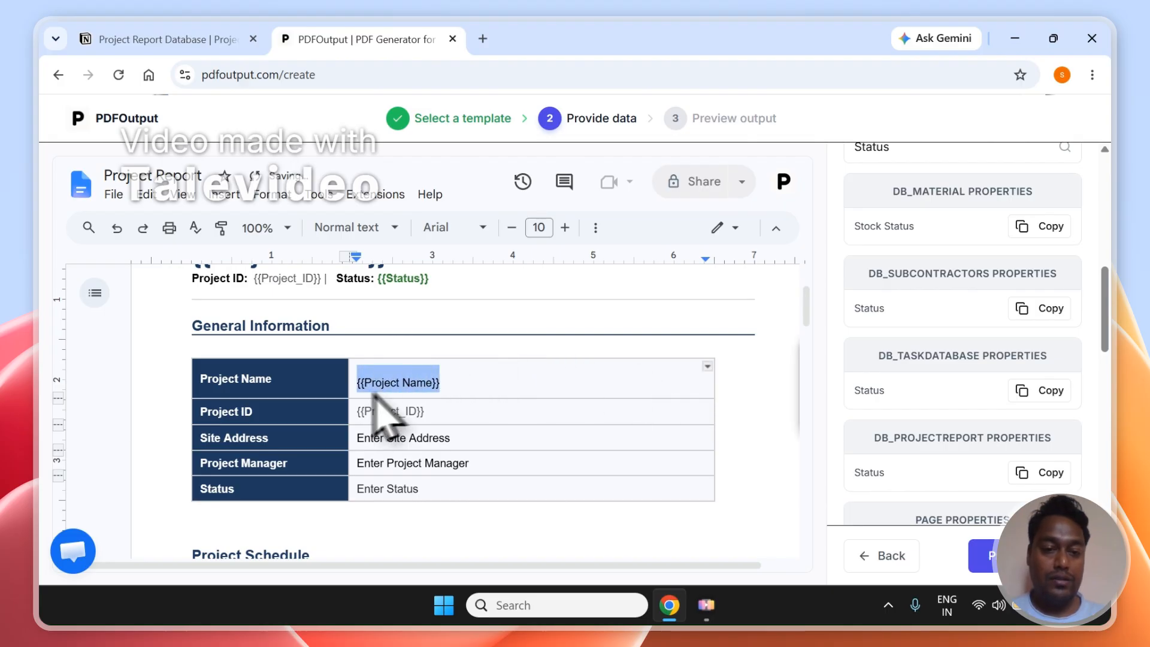
click(221, 228)
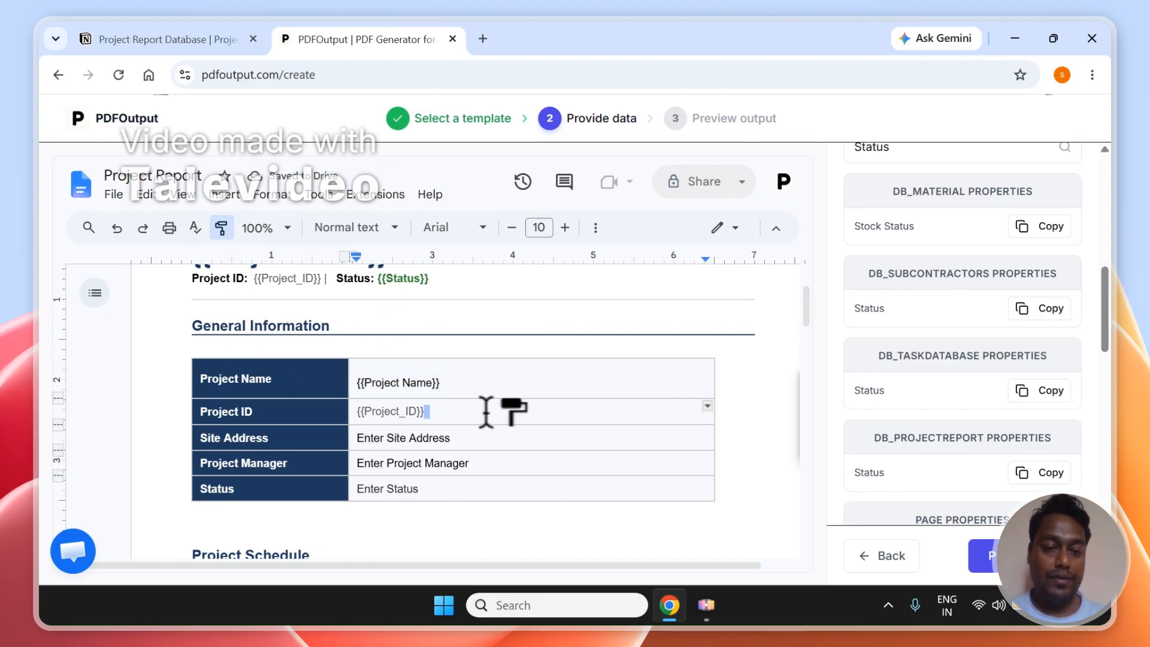
drag(488, 411, 354, 407)
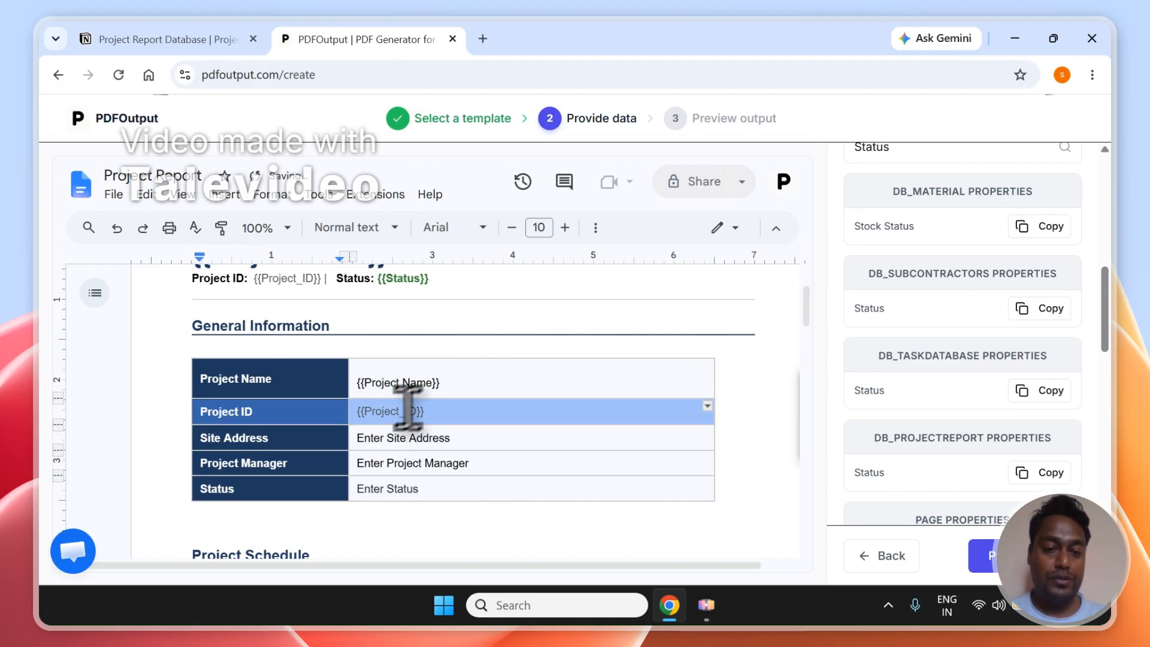
click(447, 383)
drag(448, 383, 351, 389)
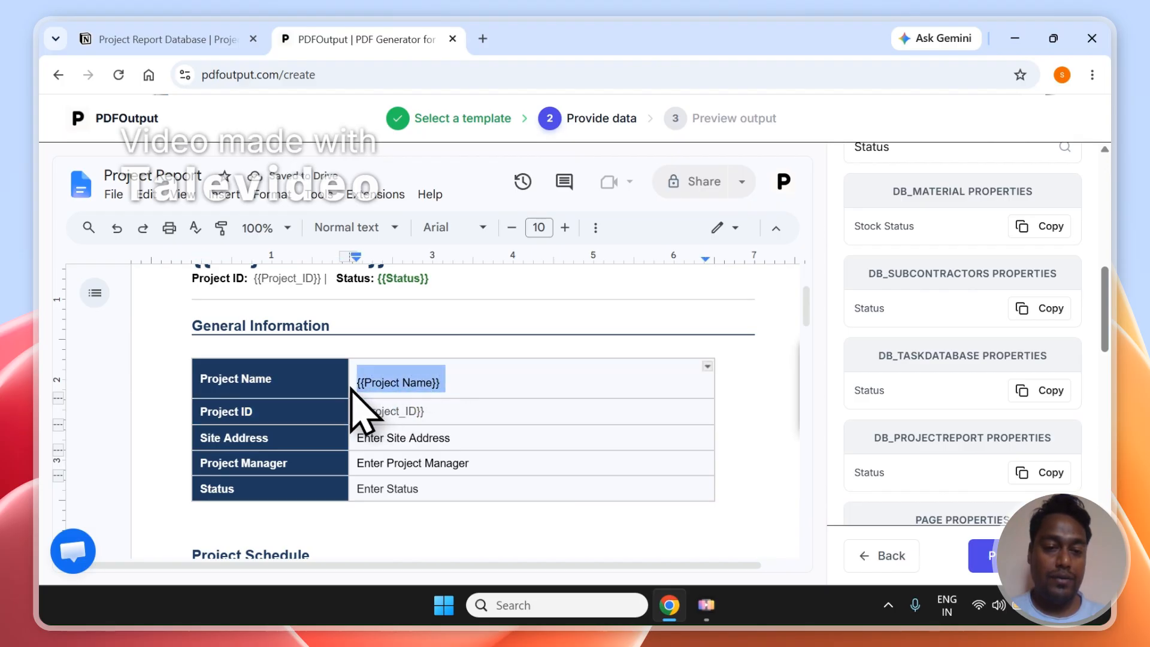
click(221, 227)
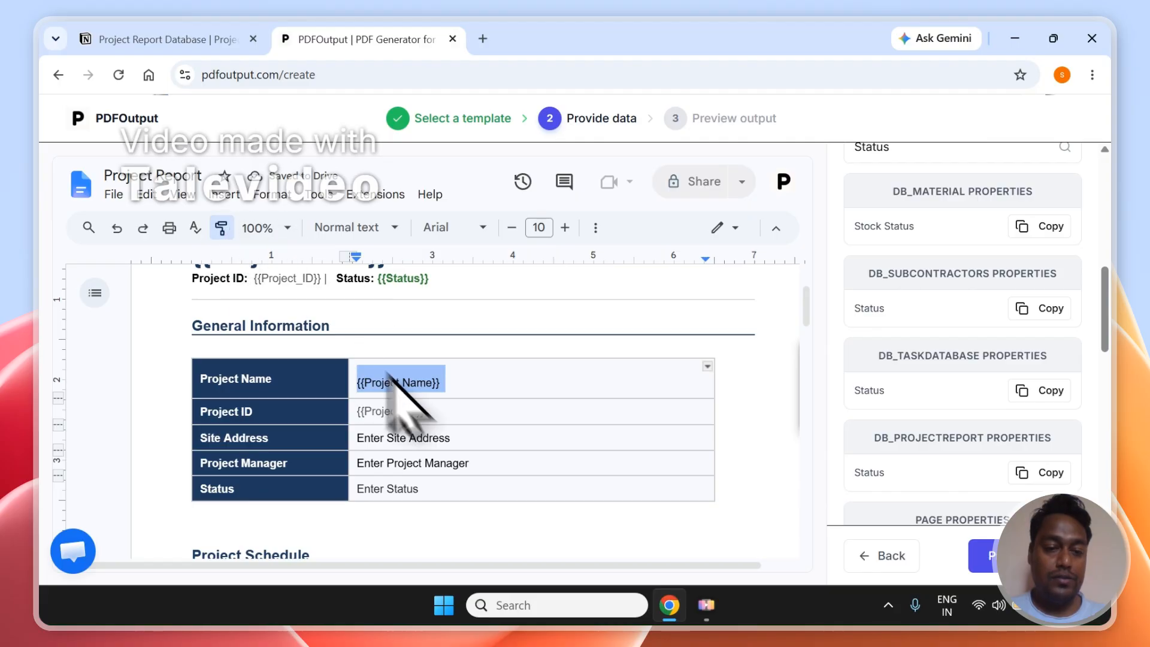
mouse_move(408, 412)
mouse_down()
mouse_move(434, 414)
mouse_move(351, 419)
mouse_up()
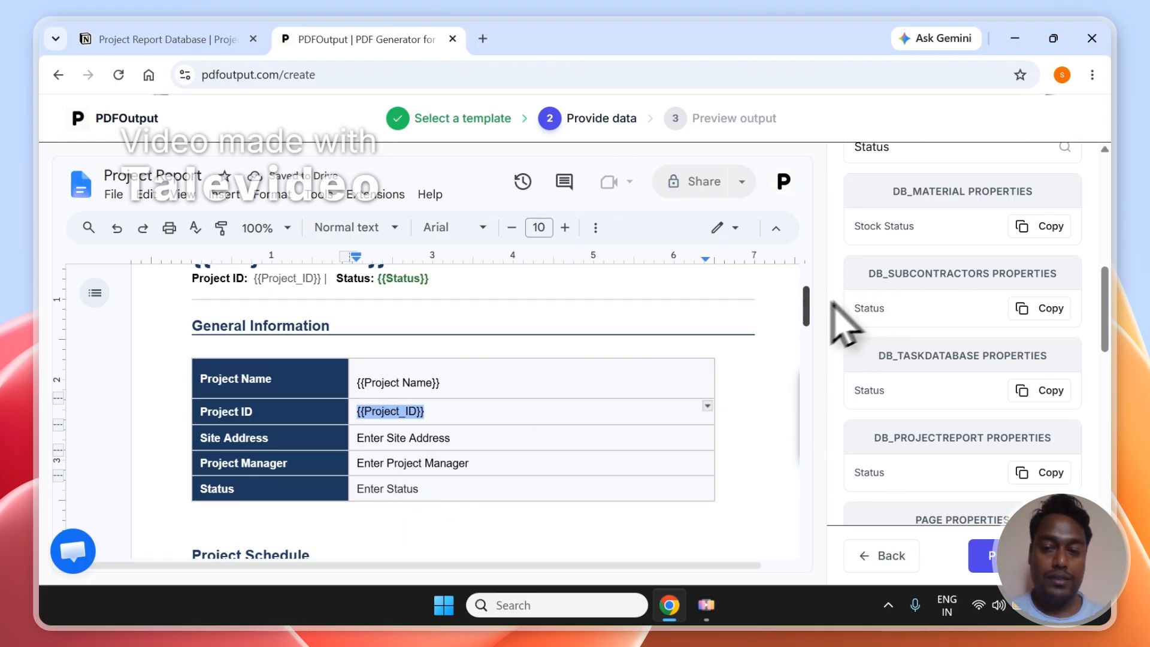
Step: Switch to Notion's Project Report Database and examine the Task, Materials and Subcontractors relation columns
drag(805, 304, 818, 379)
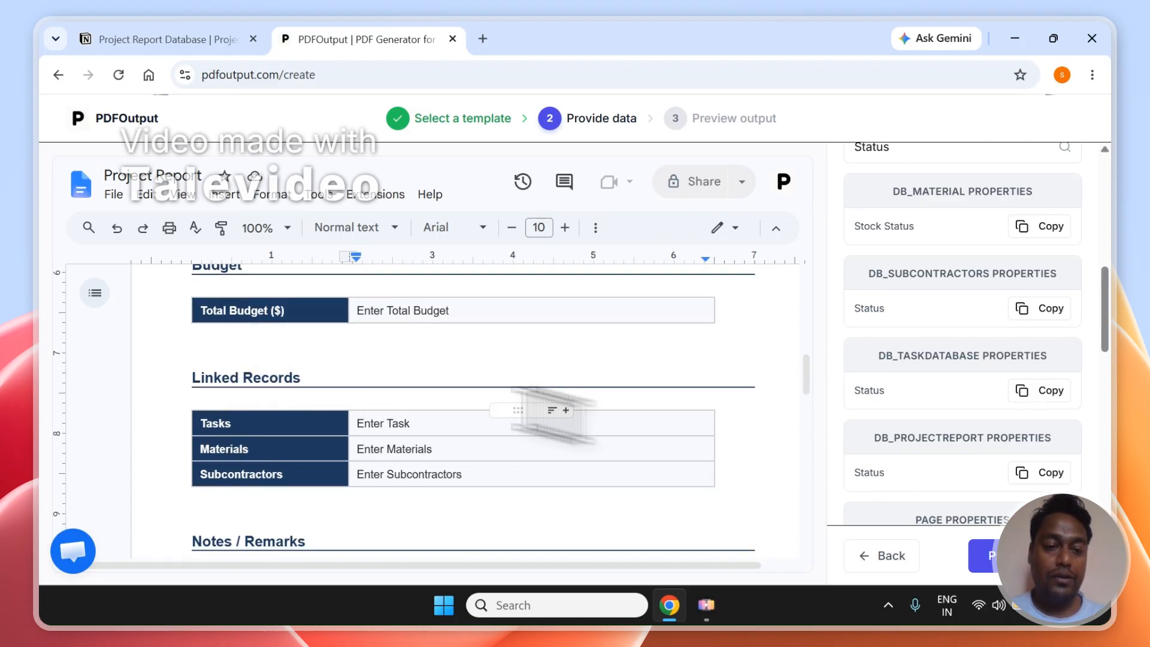
click(204, 40)
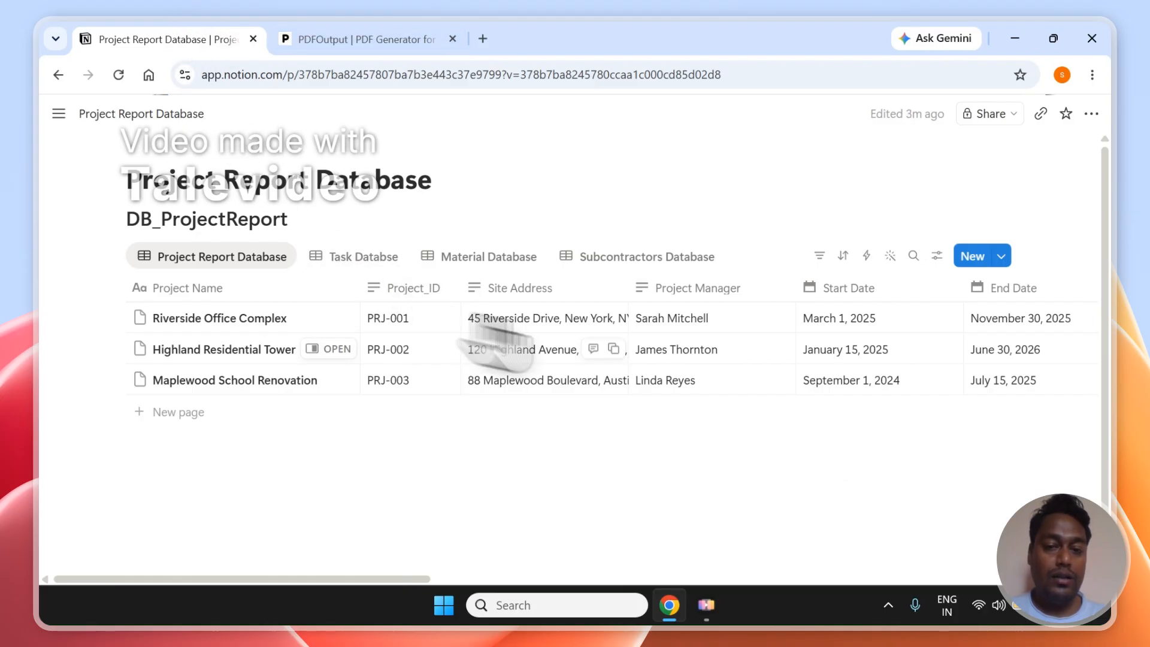
drag(400, 585, 827, 623)
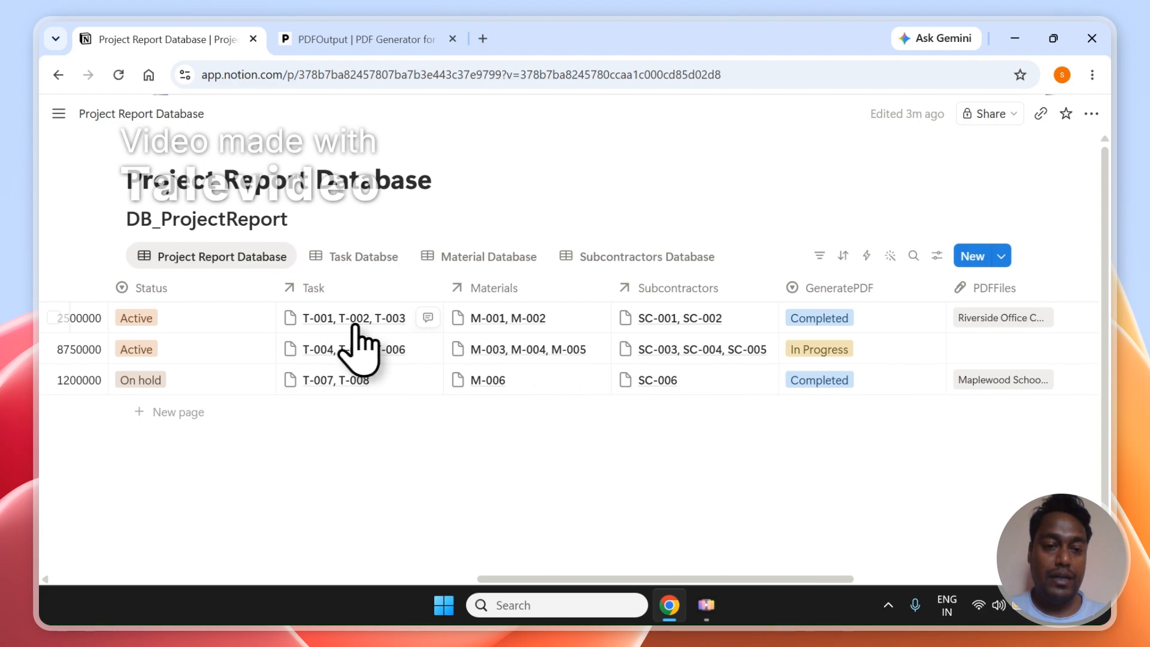
Step: Back in PDFOutput, search the properties for "Task" and replace "Enter Task" under Linked Records with DB_ProjectReport's {{Task}} placeholder
click(371, 39)
drag(1104, 326, 1097, 257)
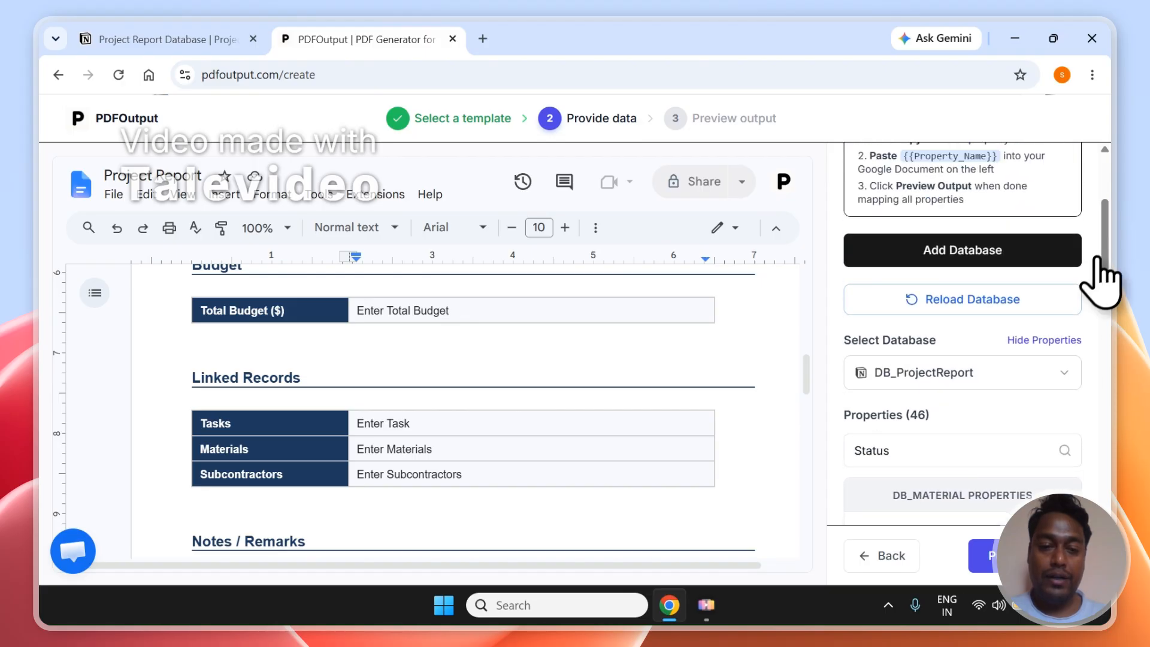
click(963, 450)
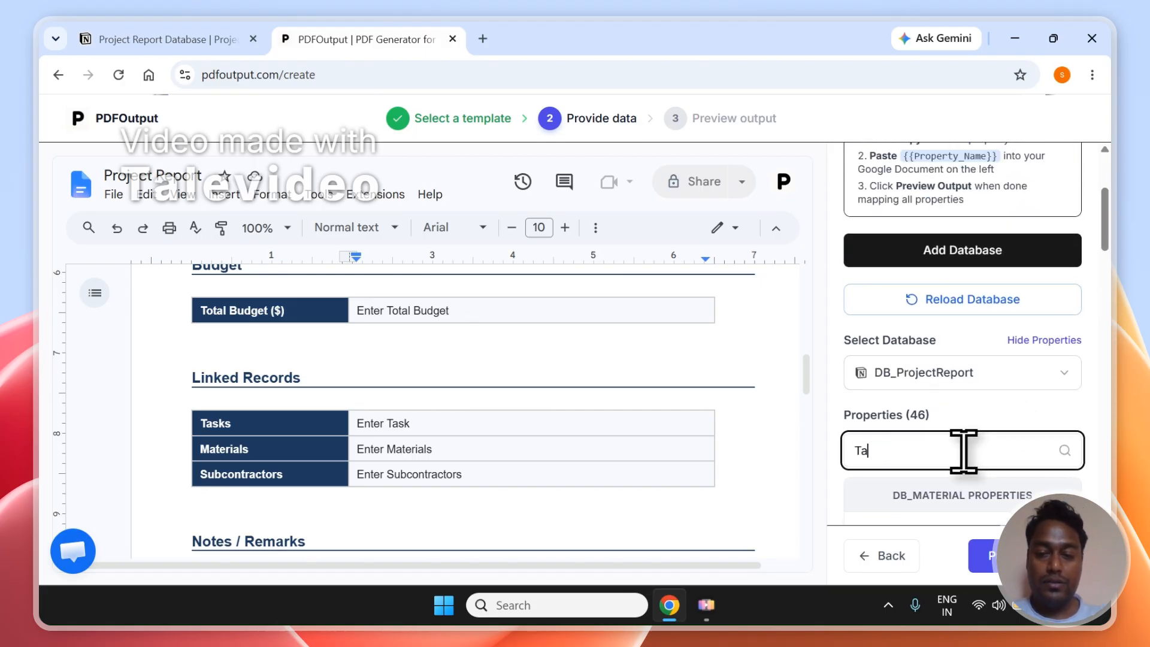
text(Task)
drag(1106, 251, 1121, 419)
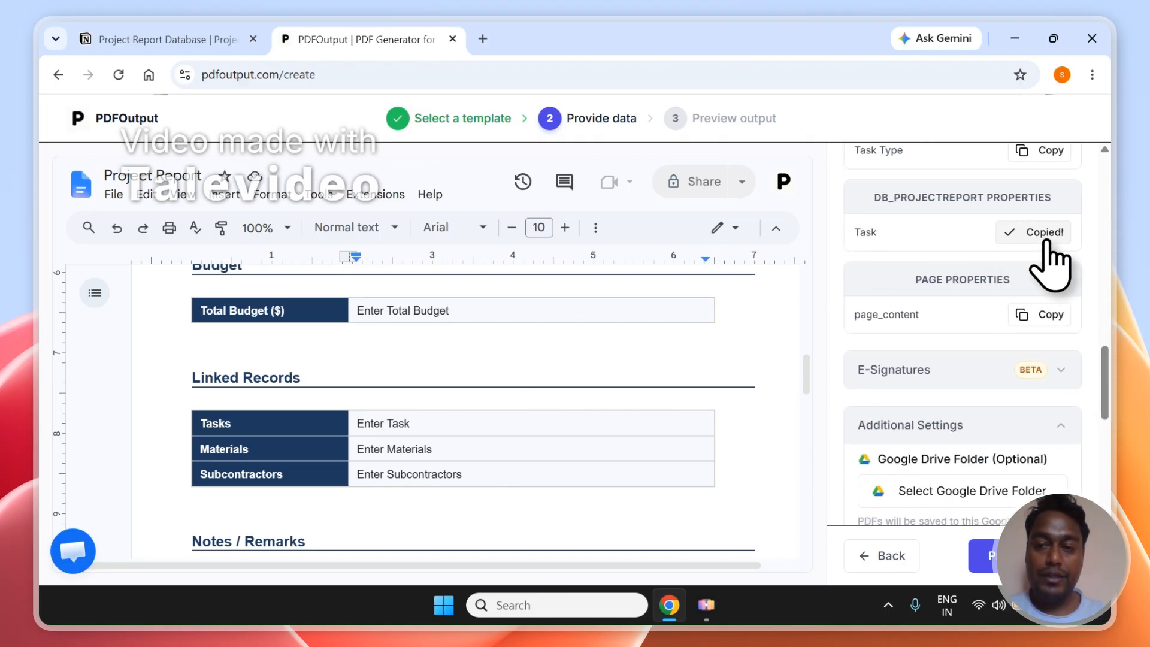
click(435, 429)
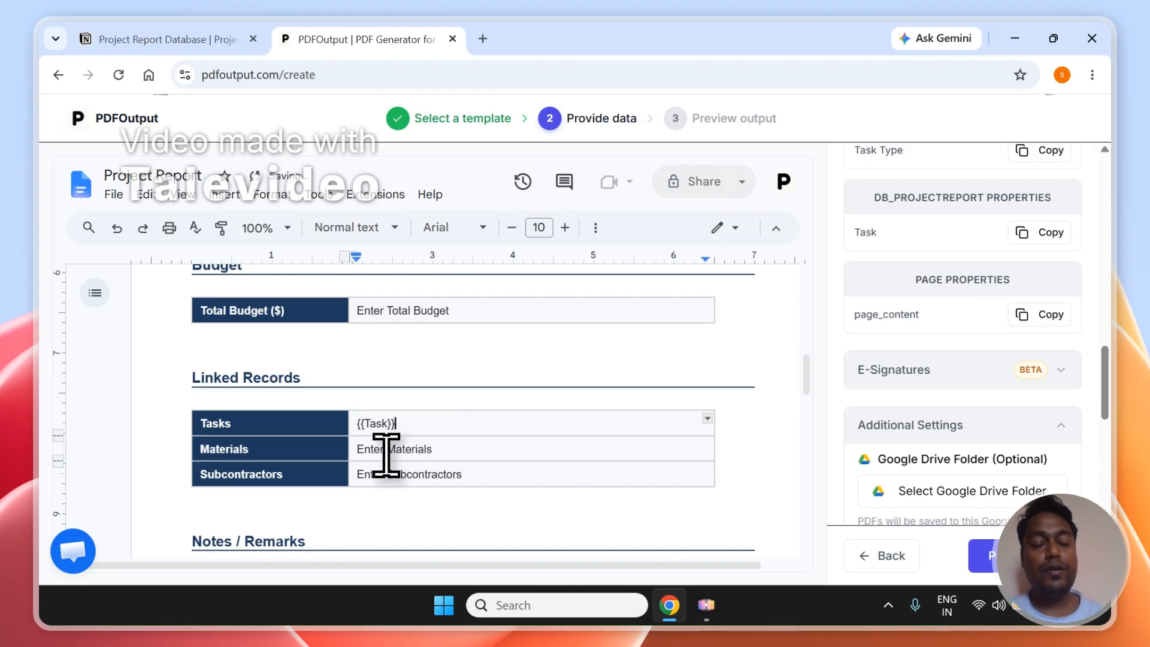
Step: Search the properties for "Materia" and replace "Enter Materials" under Linked Records with DB_ProjectReport's {{Materials}} placeholder
drag(1105, 388, 1105, 245)
click(940, 410)
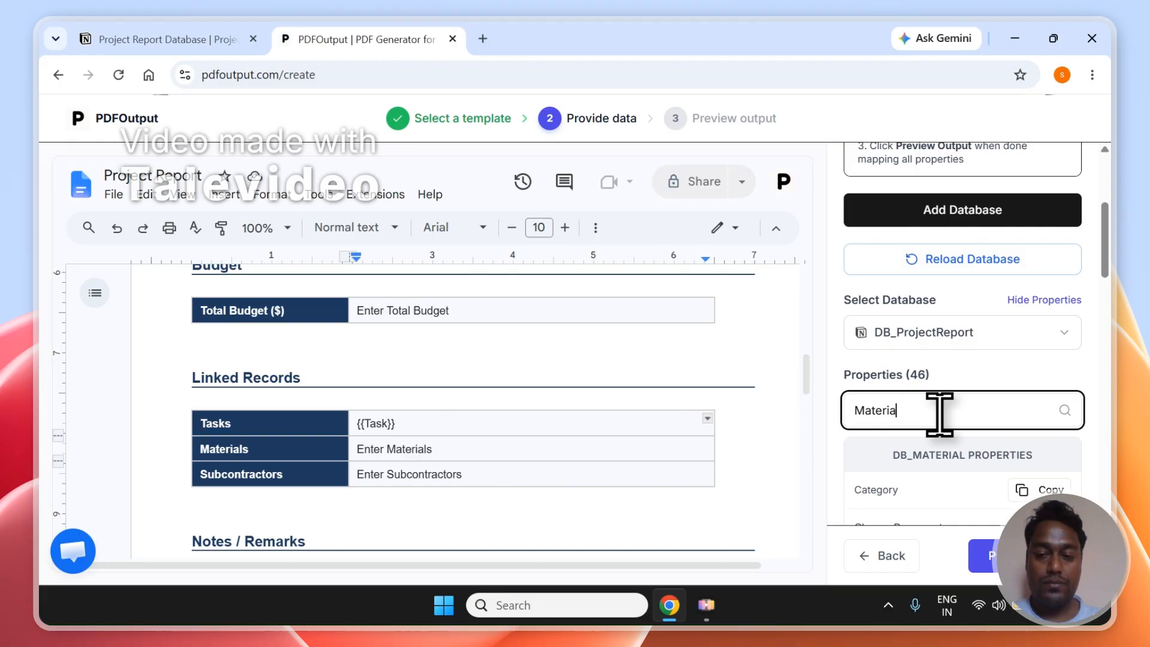
click(1108, 326)
drag(1108, 295, 1113, 370)
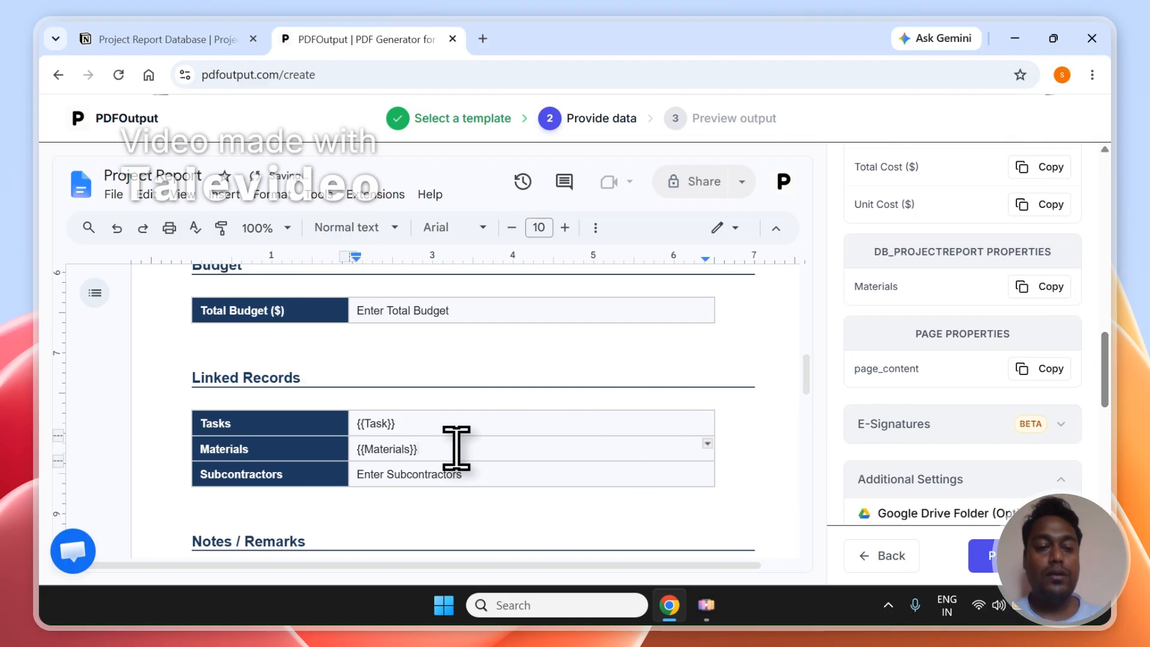
Step: Insert a table of three columns and two rows below the Linked Records table, with the headers Tasks, Materials and Subcontractors
click(379, 501)
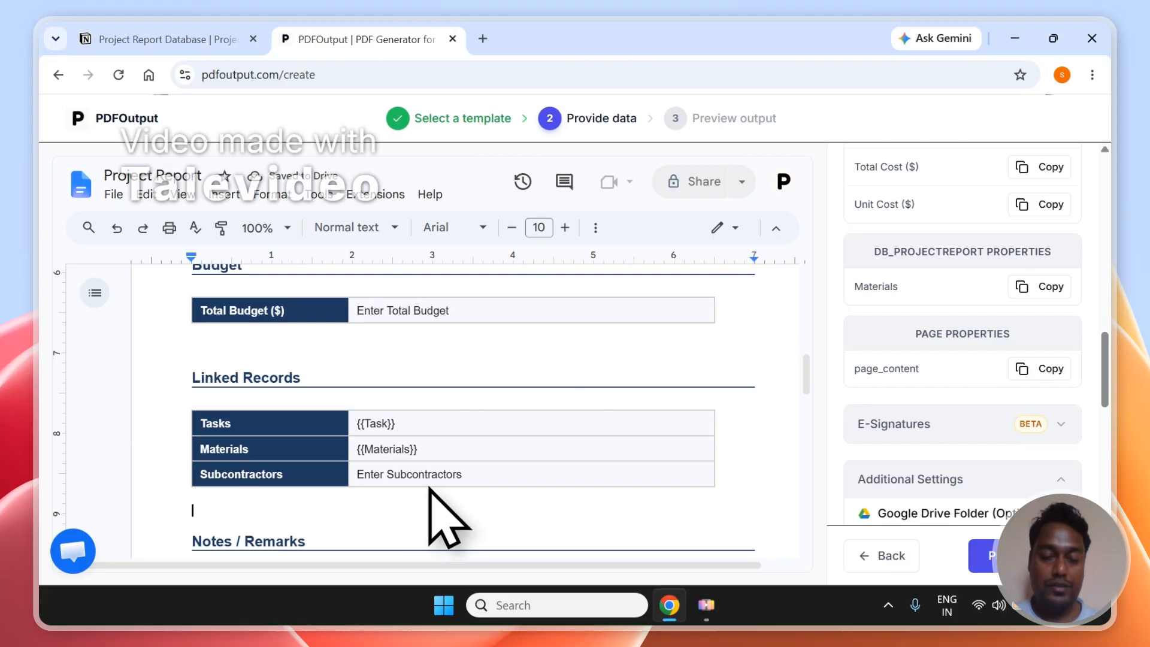
click(210, 194)
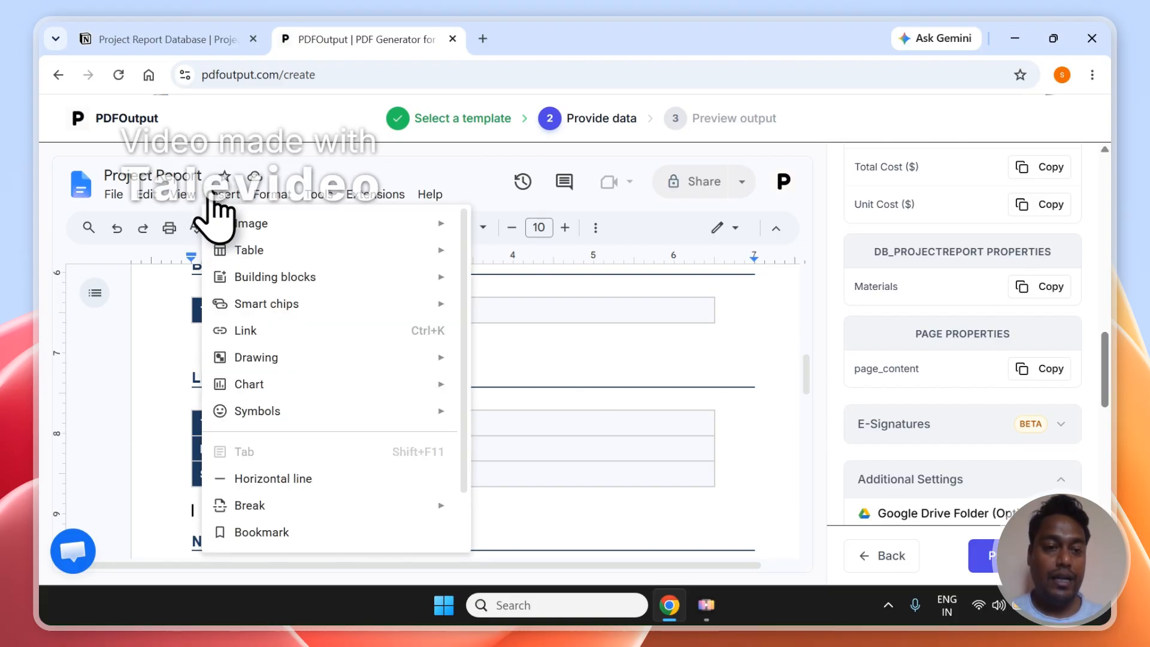
mouse_move(239, 251)
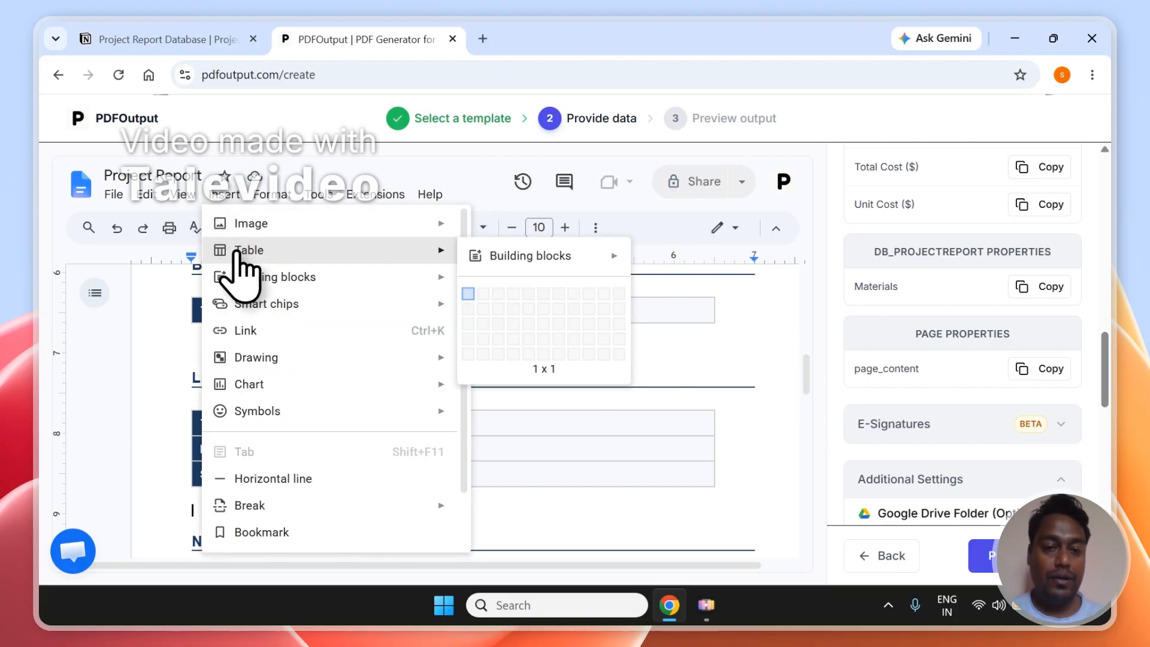
click(507, 309)
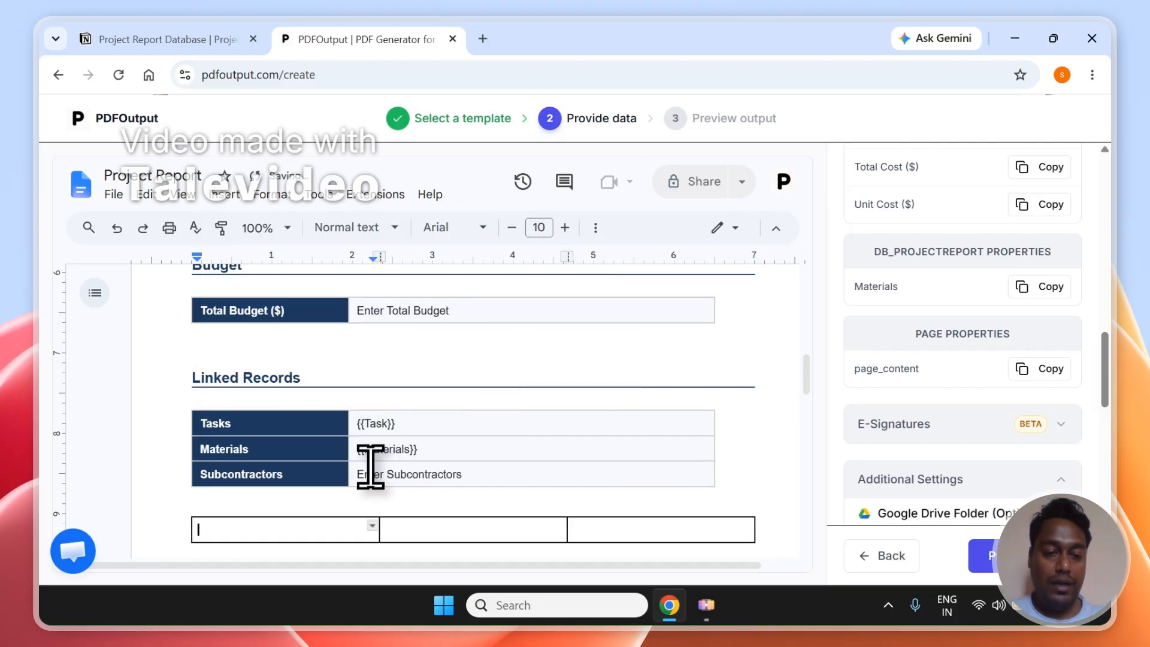
scroll(815, 399, down, 2)
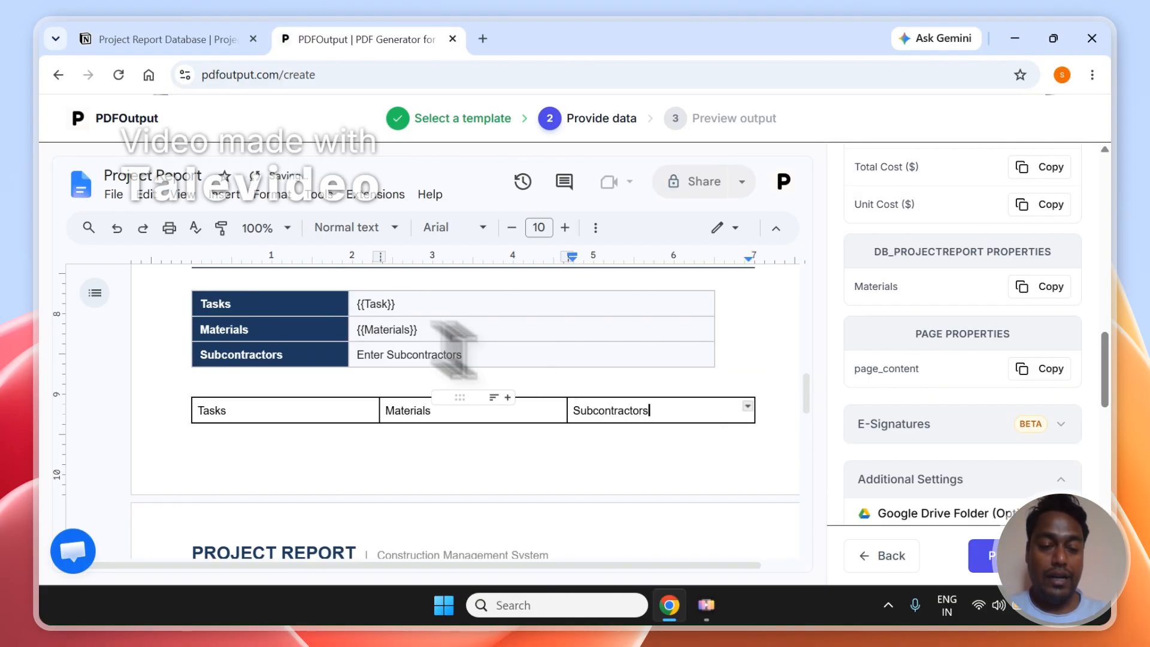
Step: Delete the original Linked Records table and make the header row of the new three-column table bold
drag(607, 360, 417, 323)
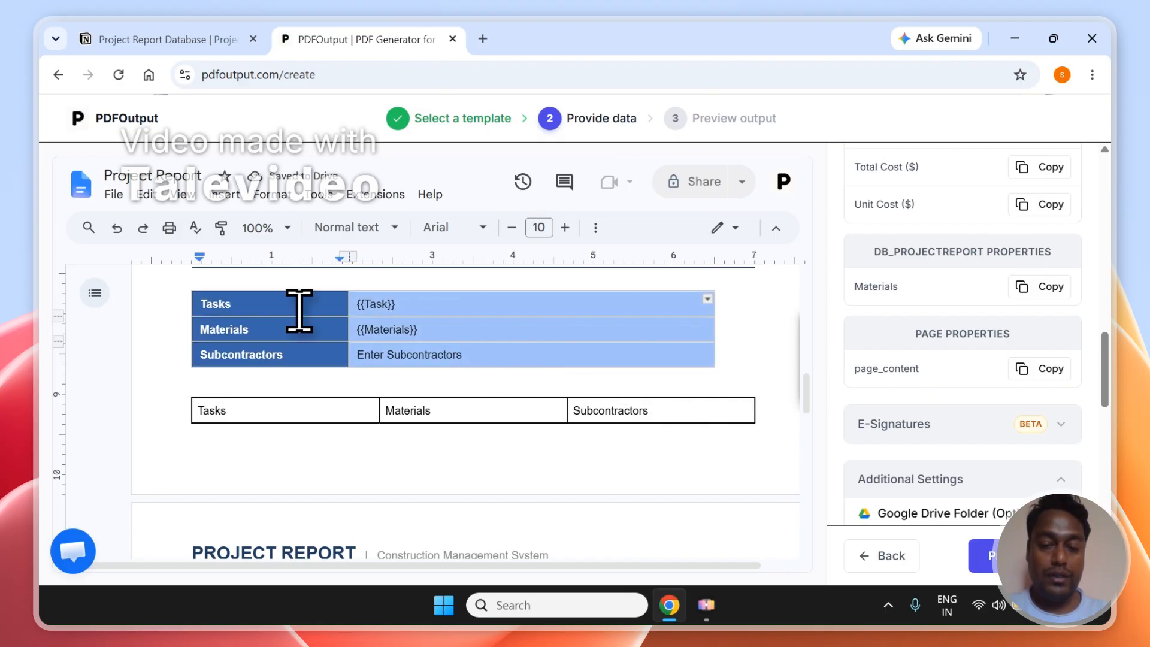
key(Delete)
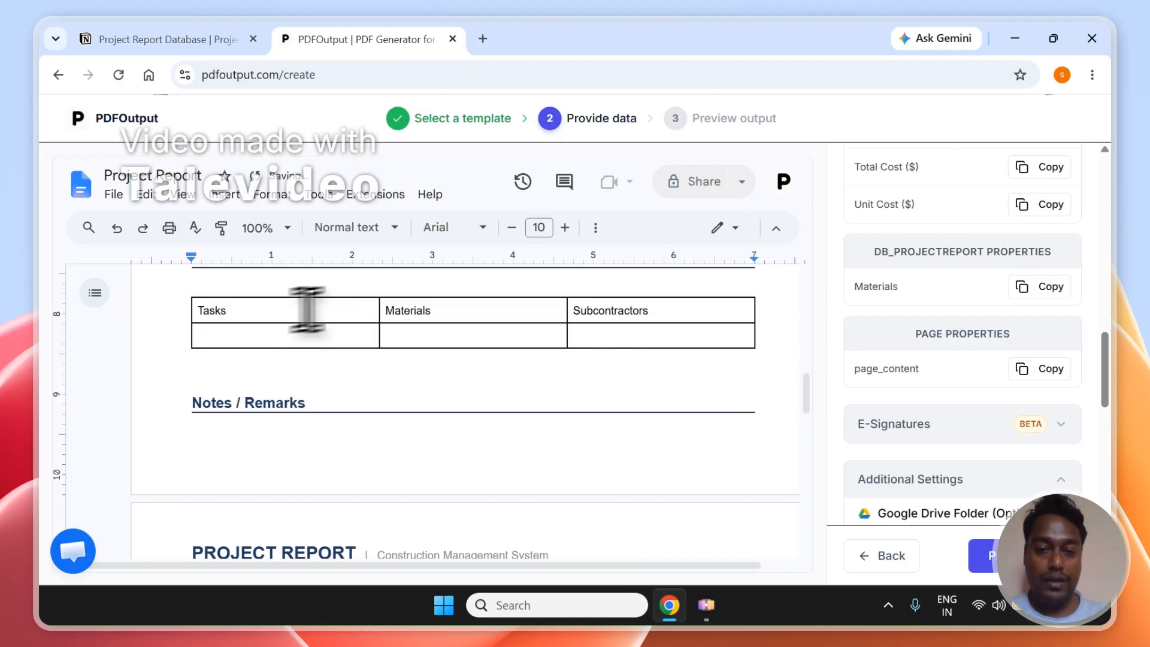
drag(667, 310, 341, 306)
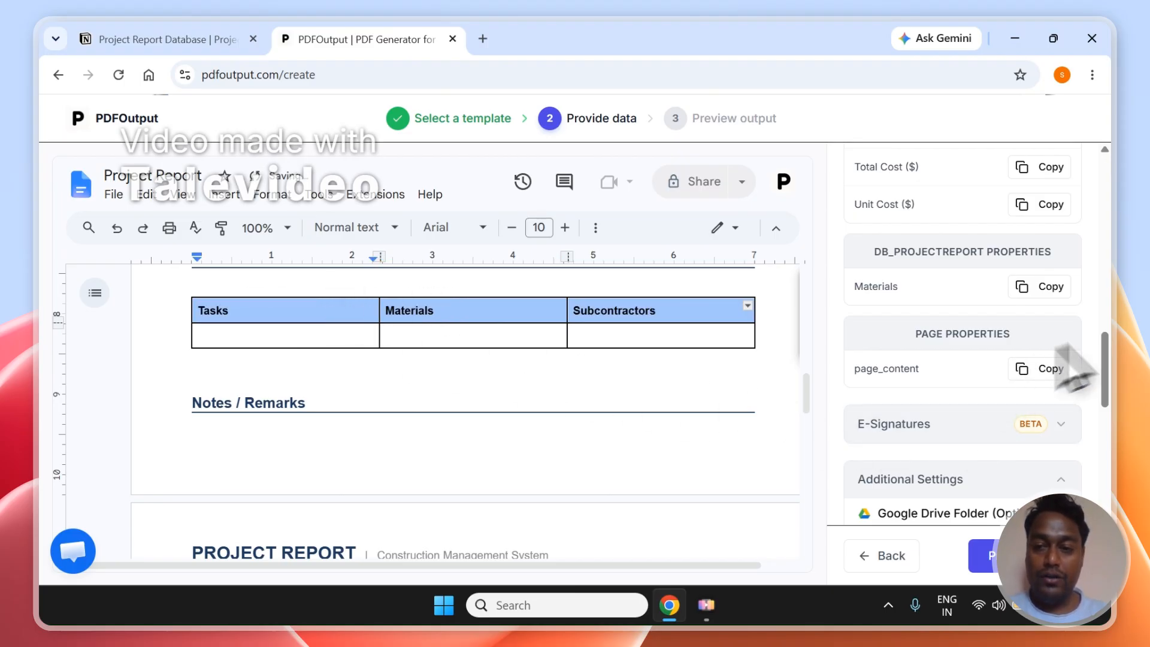
Step: Search the properties for "Task" and insert DB_ProjectReport's {{Task}} placeholder in the cell under the Tasks header
scroll(1059, 367, up, 5)
scroll(1112, 326, up, 3)
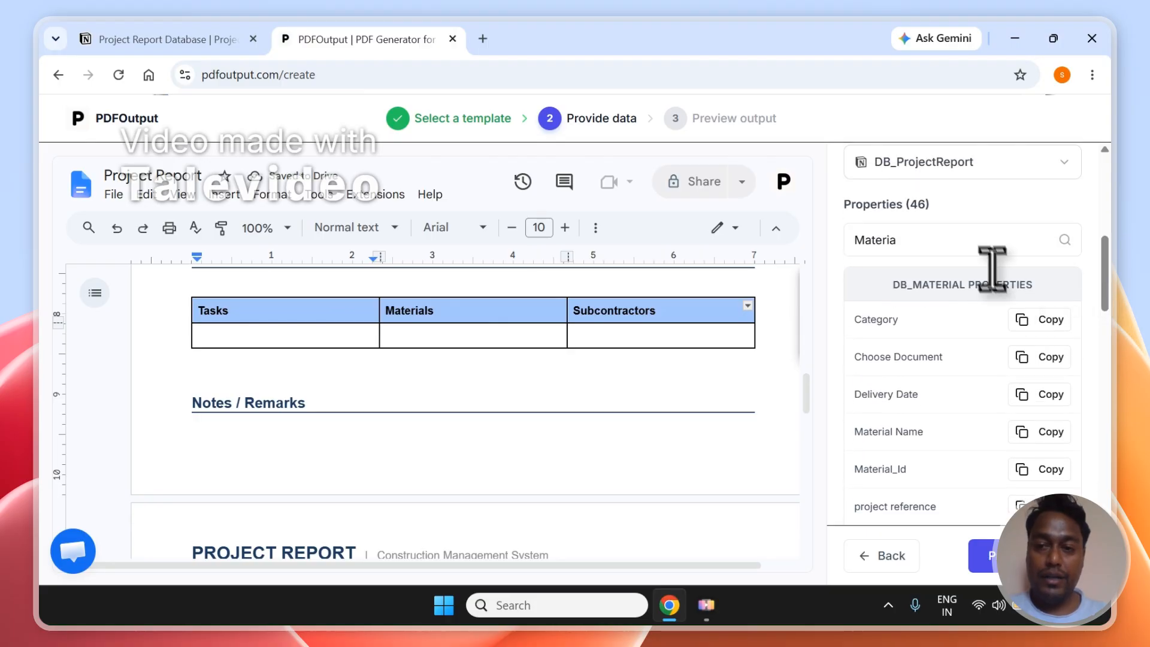
double_click(986, 251)
text(Task)
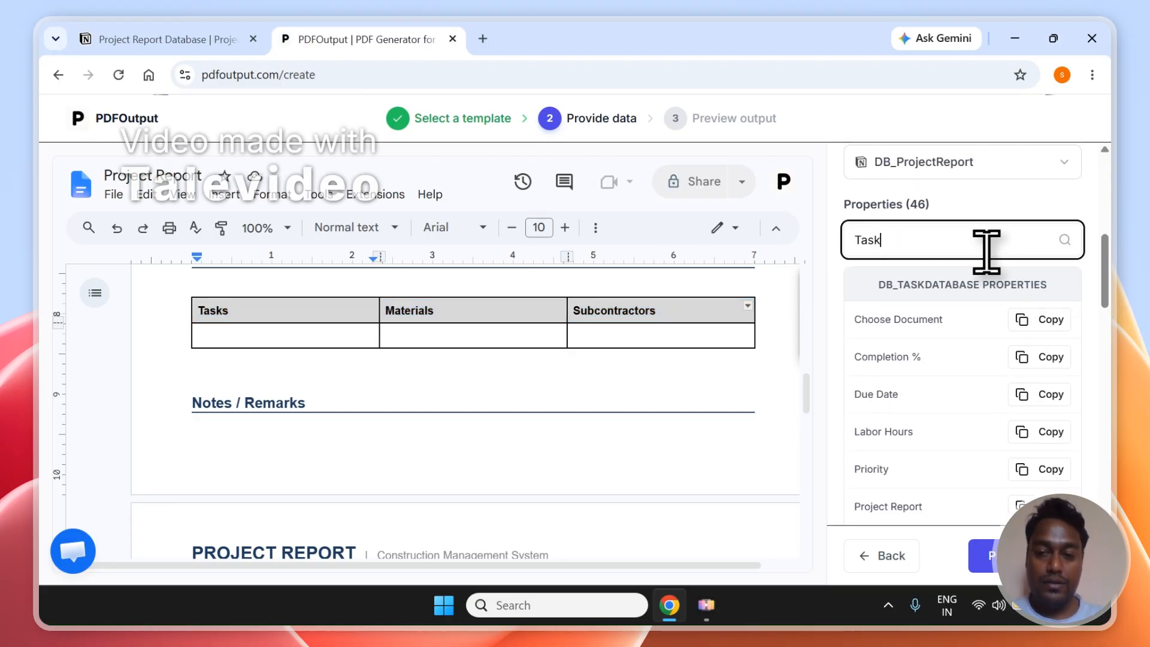
drag(1110, 278, 1113, 396)
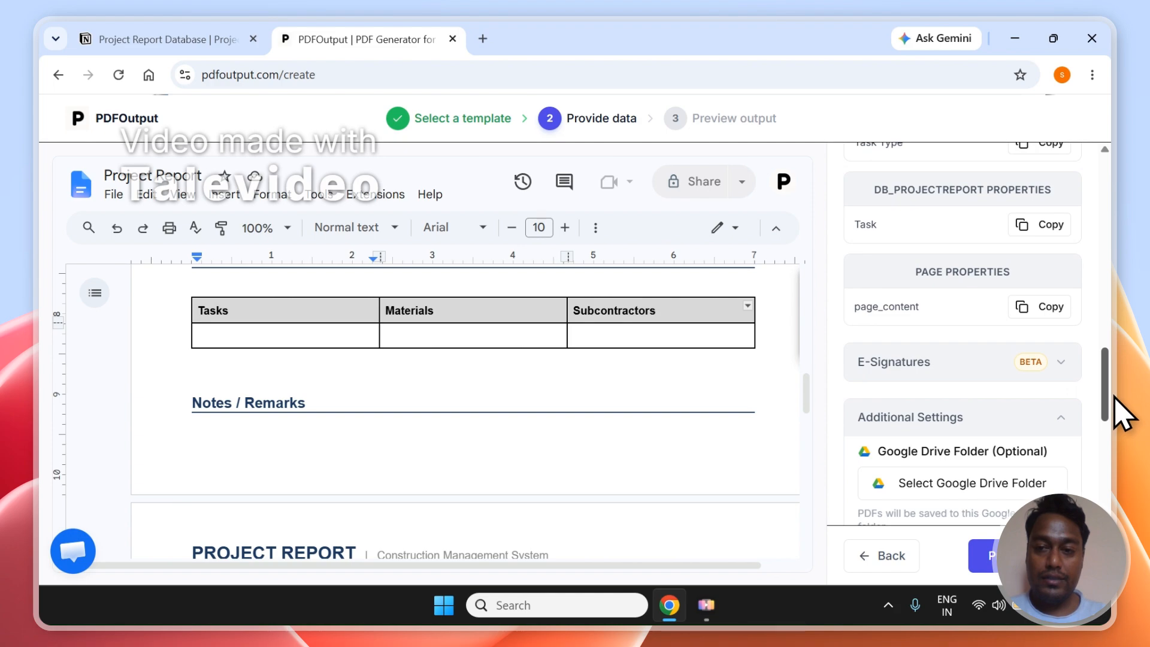
click(1040, 226)
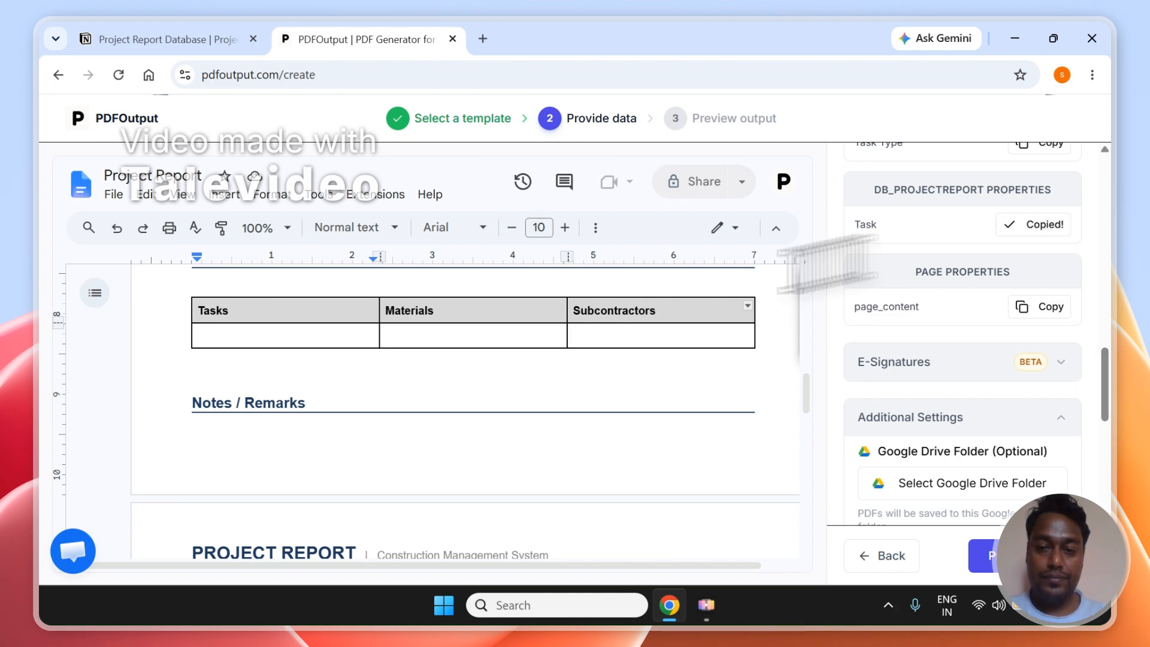
click(297, 334)
Step: Search the properties for "Mater" and insert DB_ProjectReport's {{Materials}} placeholder in the cell under the Materials header
click(456, 336)
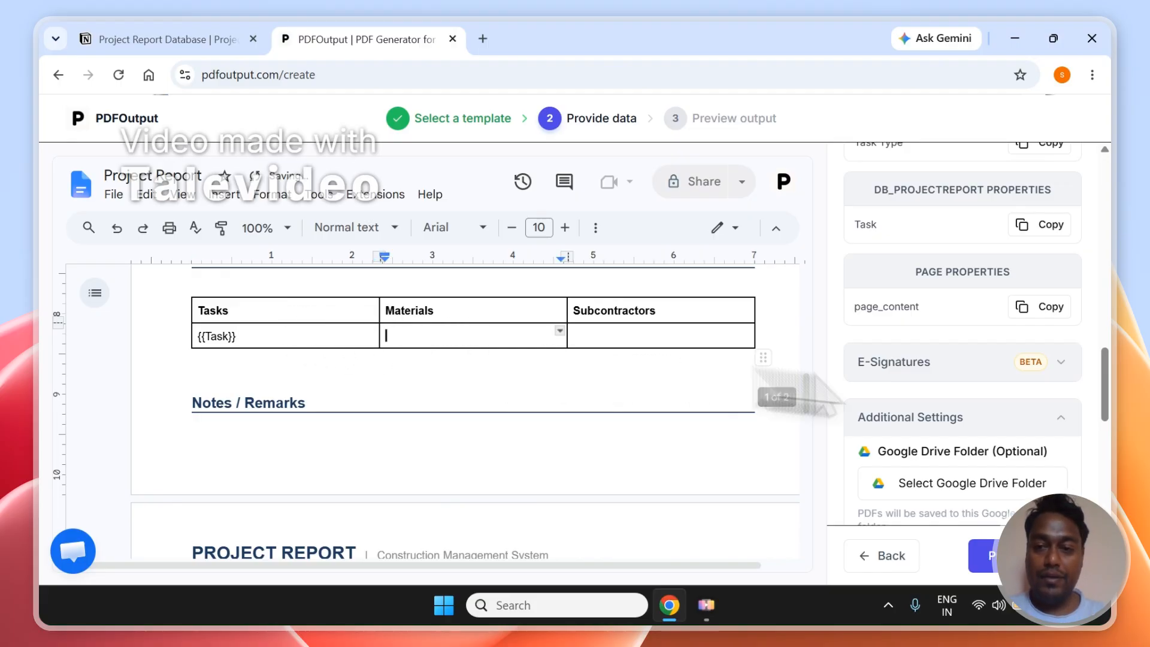
drag(1108, 419, 1116, 287)
click(976, 249)
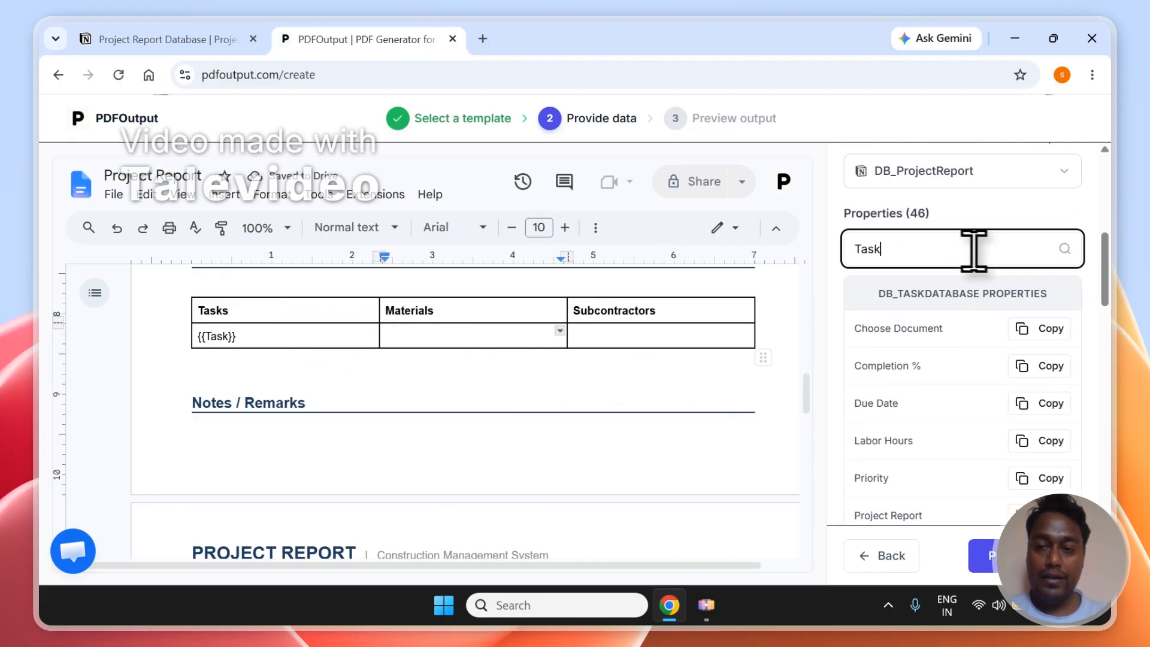
key(ctrl+a)
text(M)
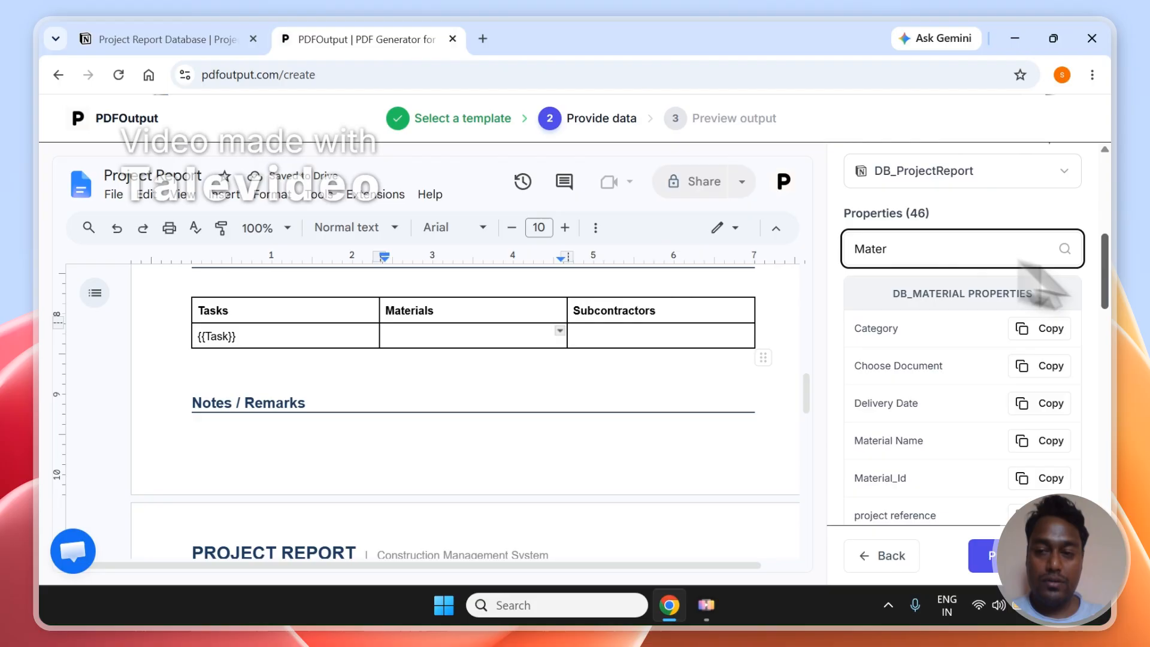
drag(1105, 263, 1120, 422)
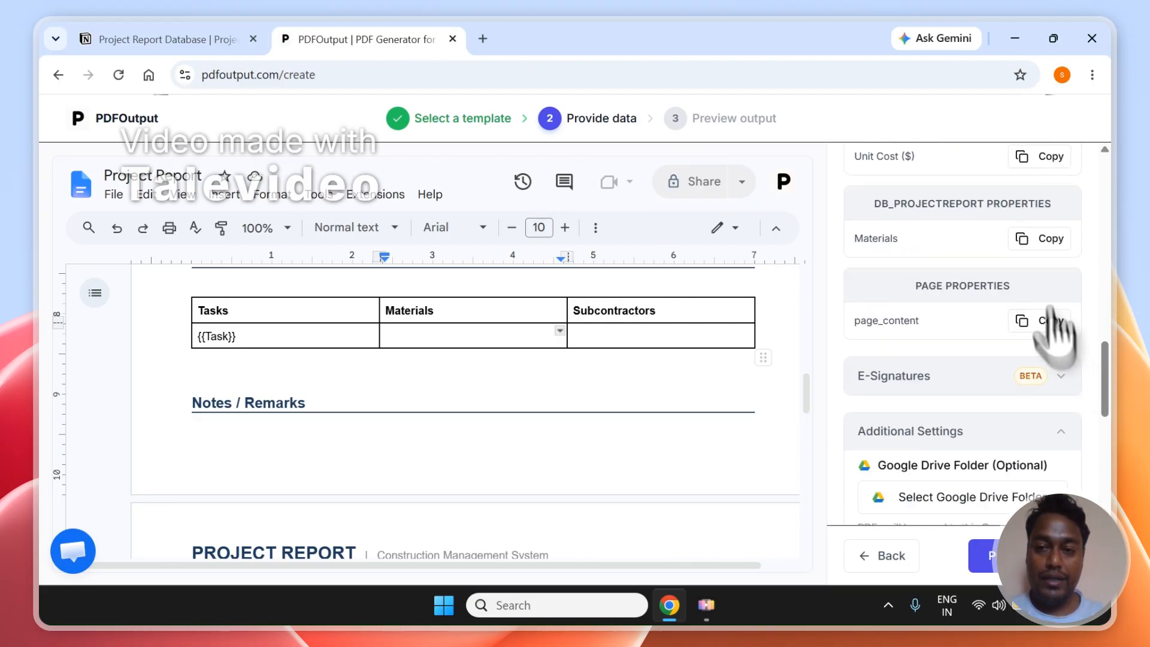
click(1045, 238)
click(459, 337)
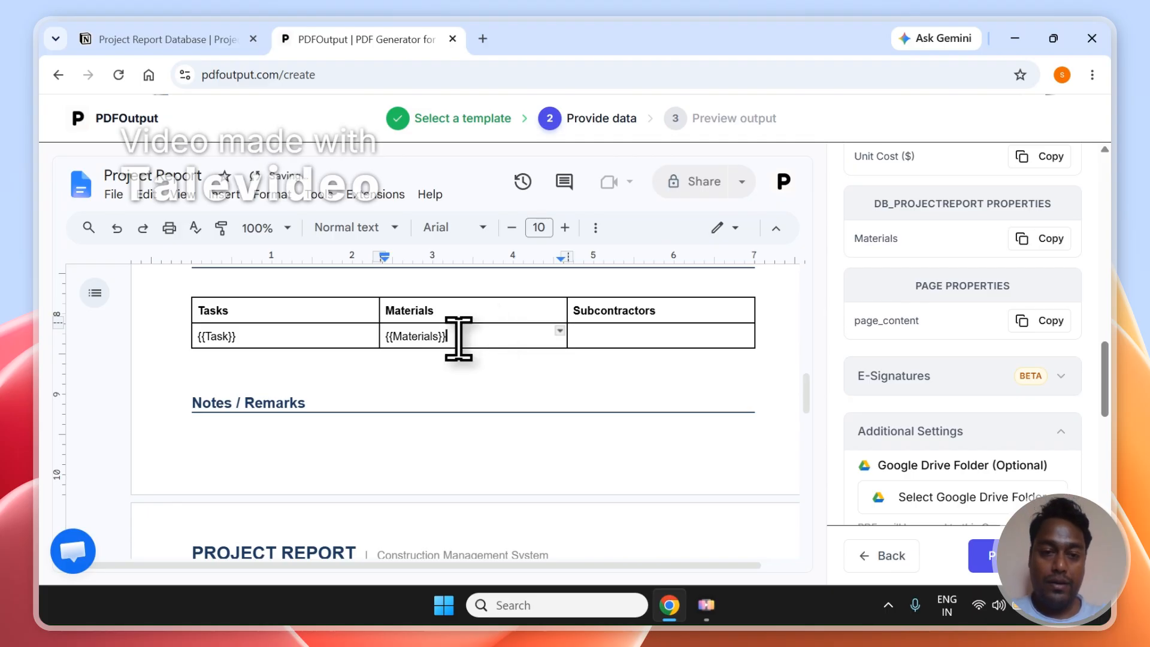
Step: Search the properties for "Subco", insert DB_ProjectReport's {{Subcontractors}} placeholder in the cell under the Subcontractors header, and tidy the blank line above the table
drag(1105, 377, 1107, 232)
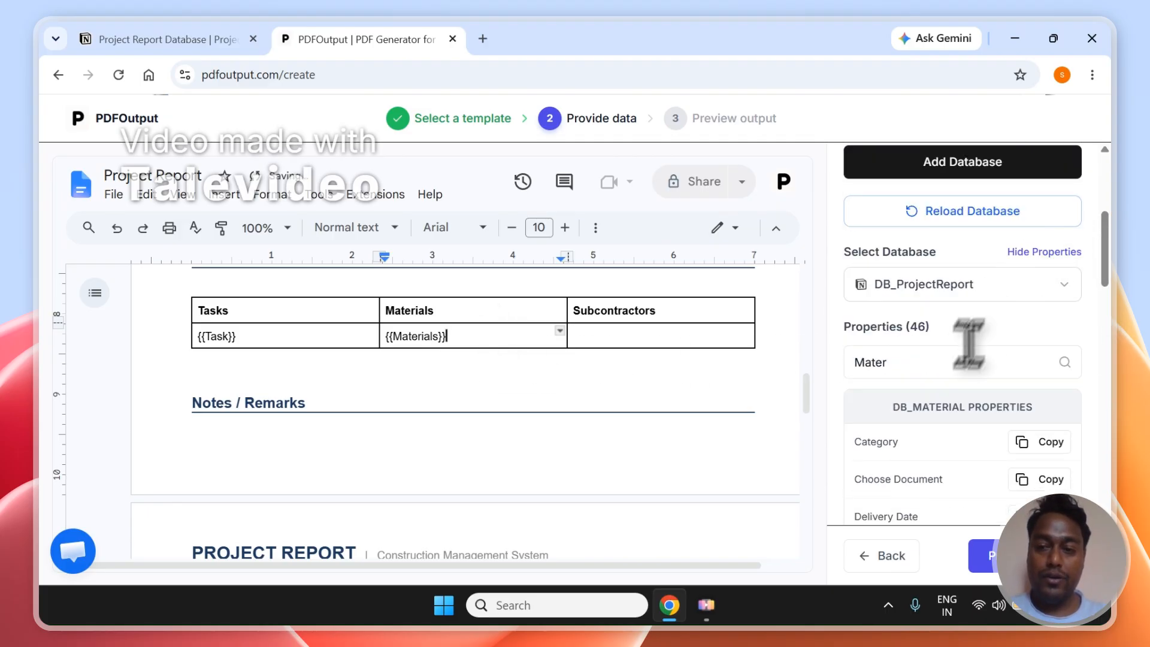
double_click(950, 365)
text(Subco)
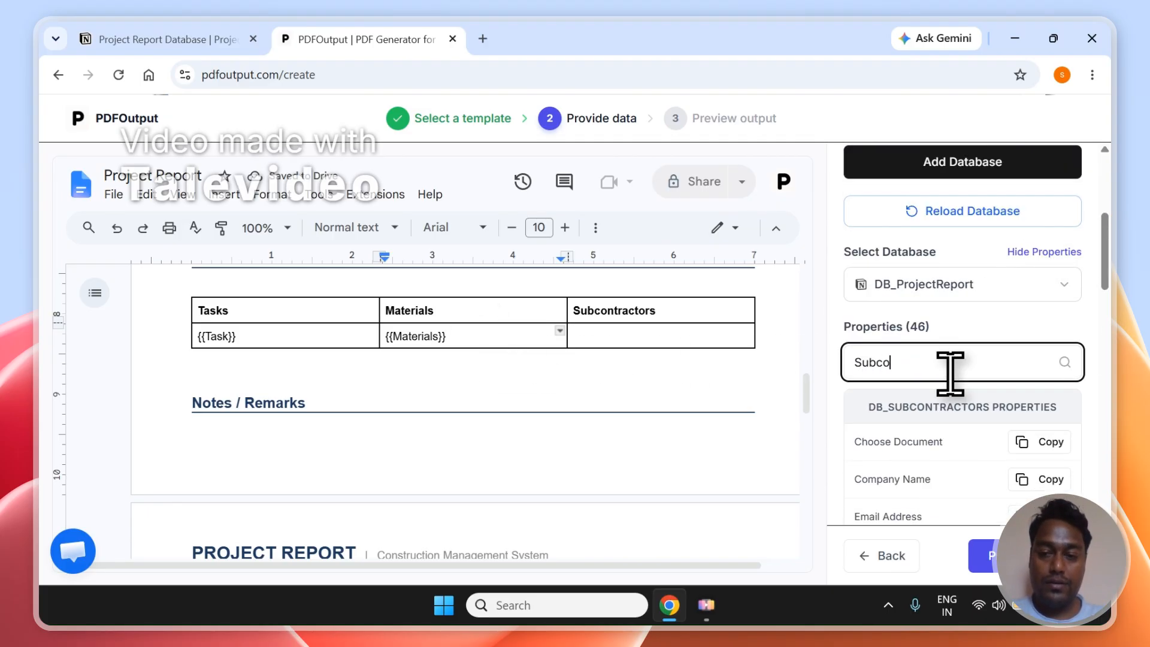
drag(1105, 252, 1117, 396)
click(1045, 308)
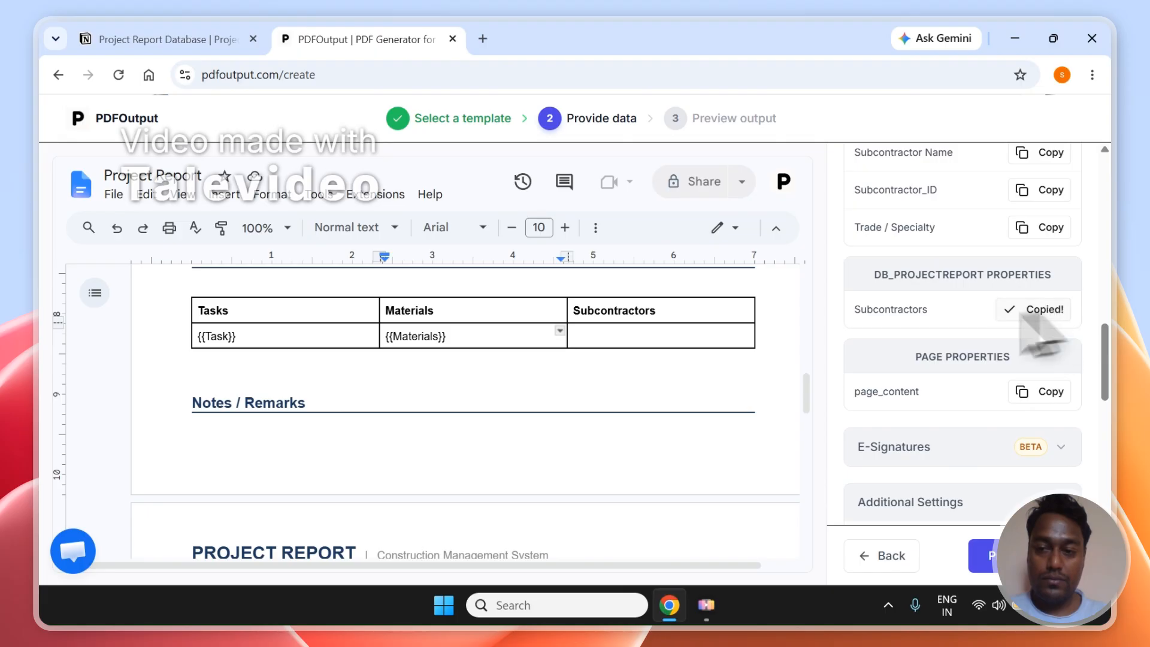
click(180, 39)
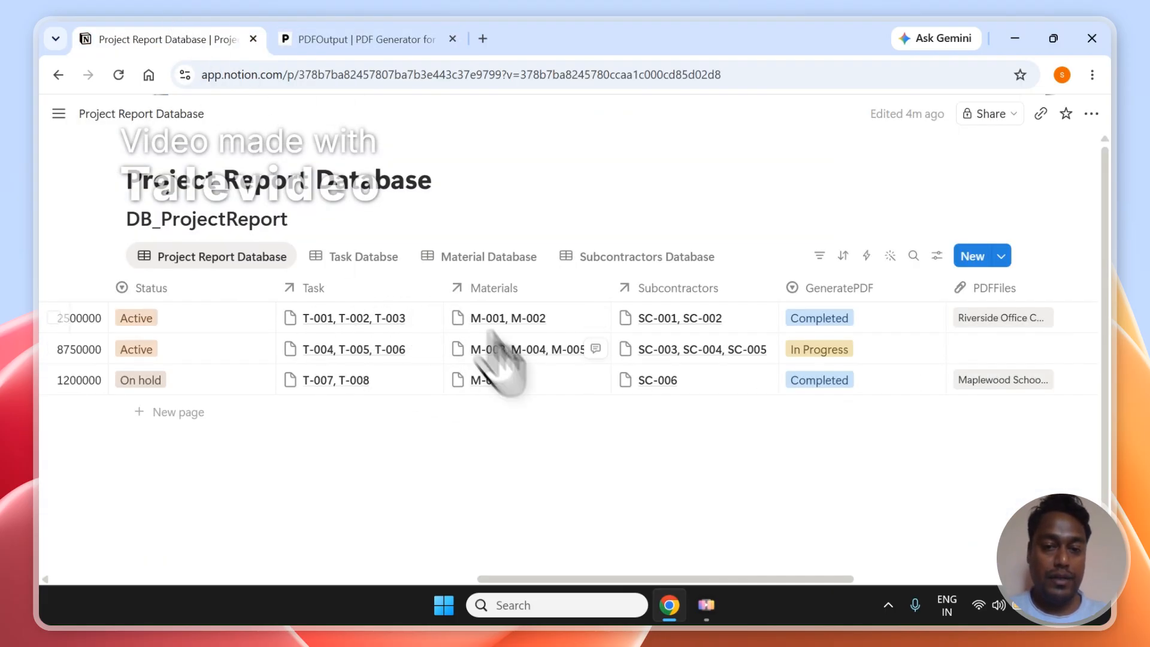
click(350, 40)
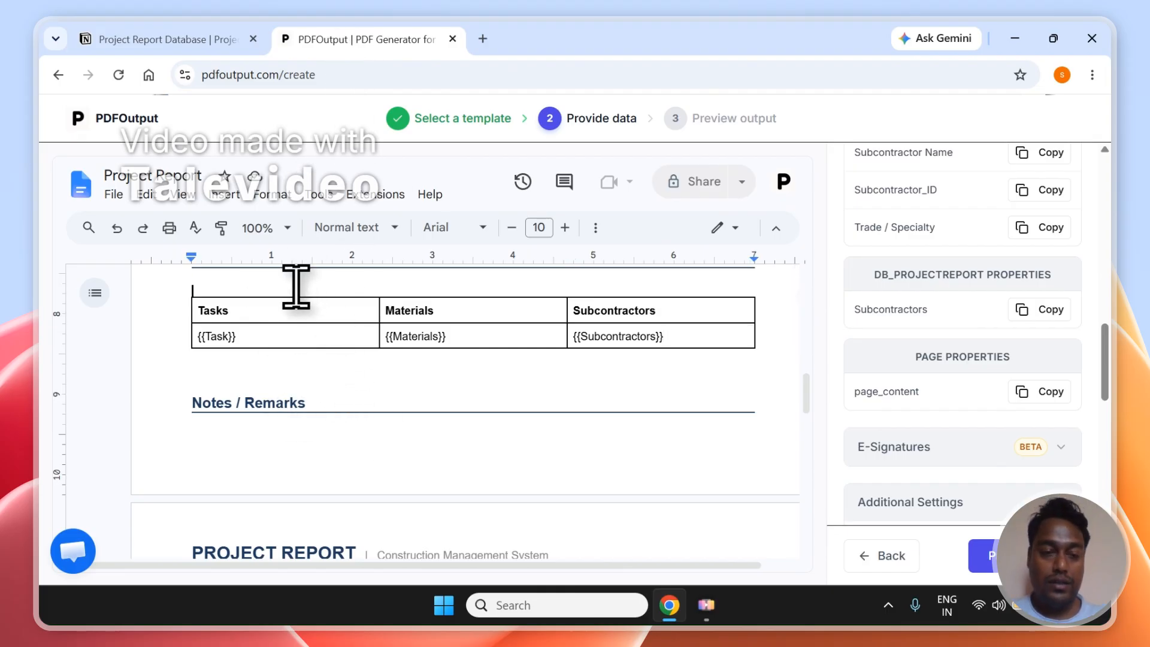
key(BackSpace)
key(BackSpace)
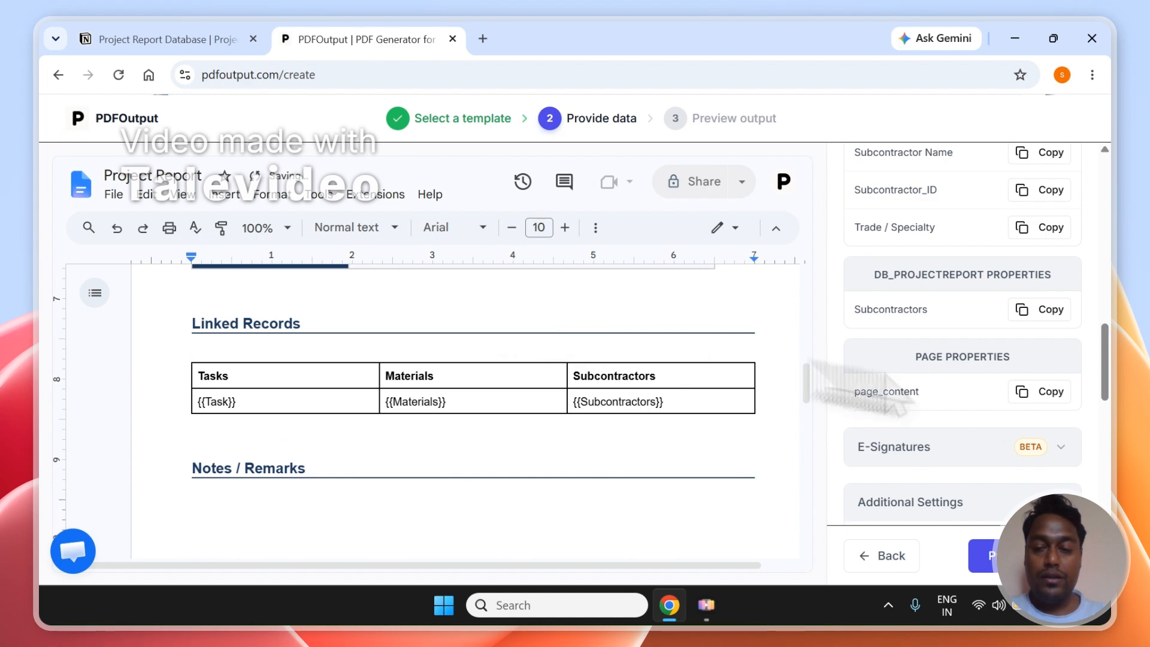
Step: Check the PDF File Name and PDF Attachment Field settings against the Project Name and PDFFiles columns in the Notion database
drag(1104, 364, 1111, 476)
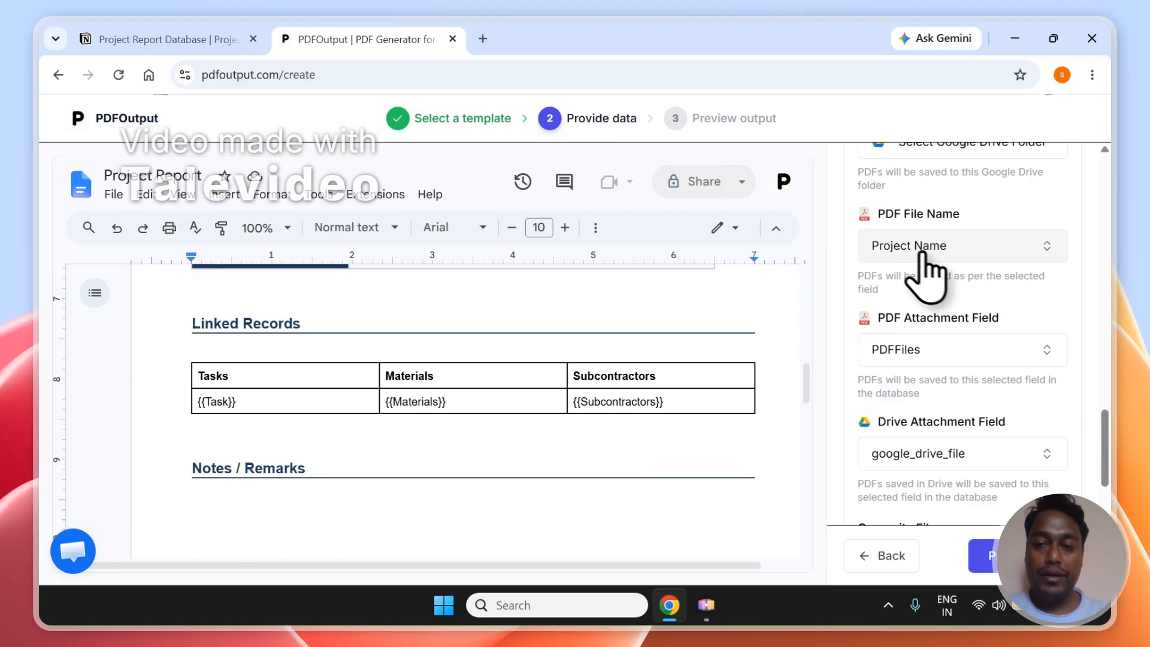
click(245, 39)
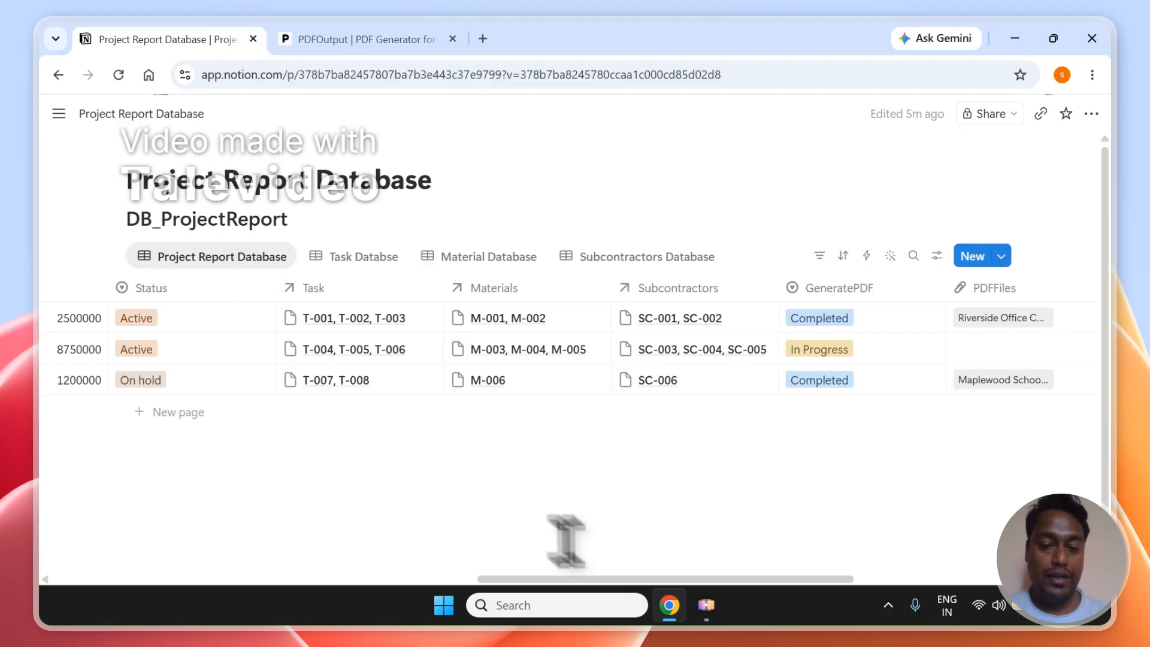
scroll(598, 578, left, 5)
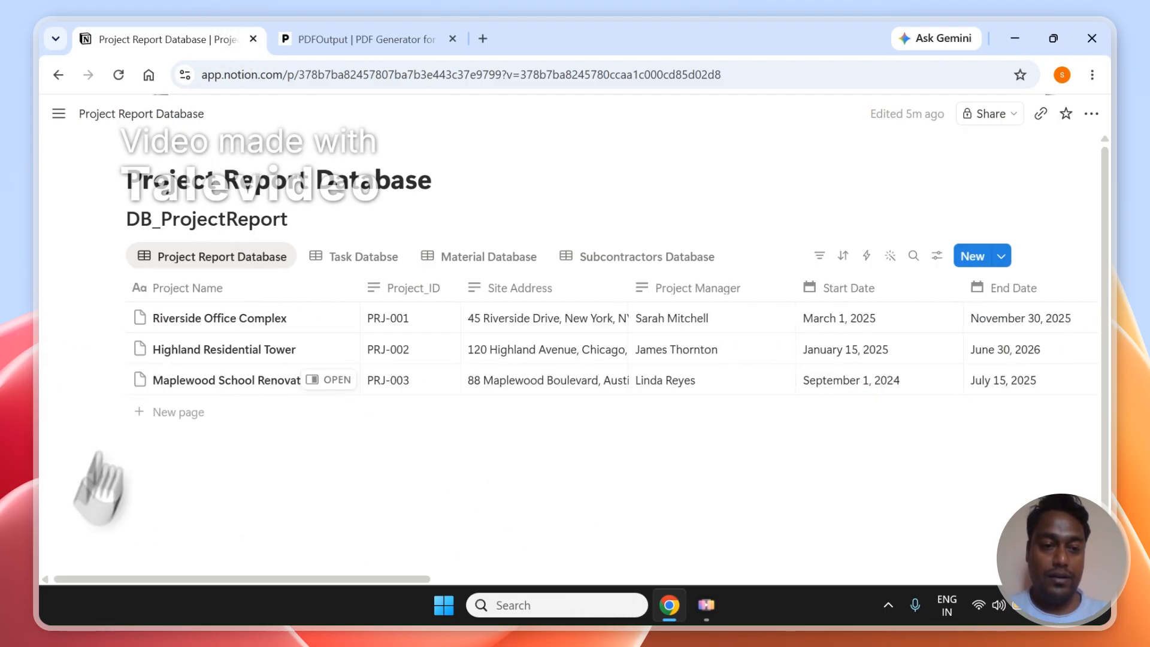
click(479, 37)
key(ctrl+w)
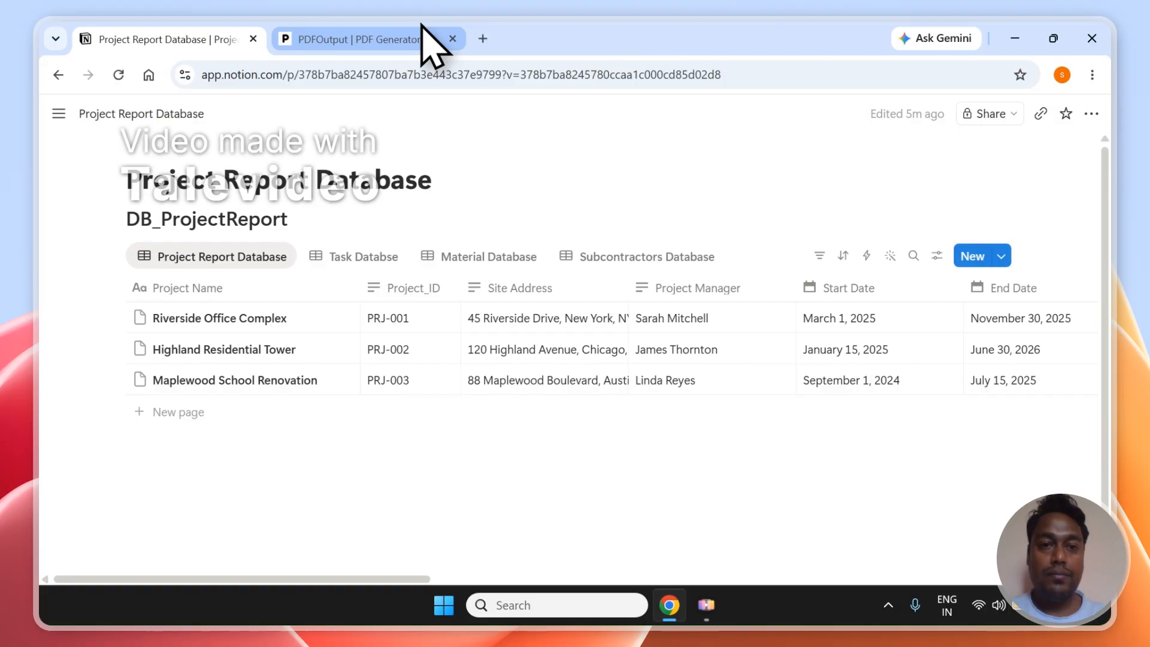
click(426, 29)
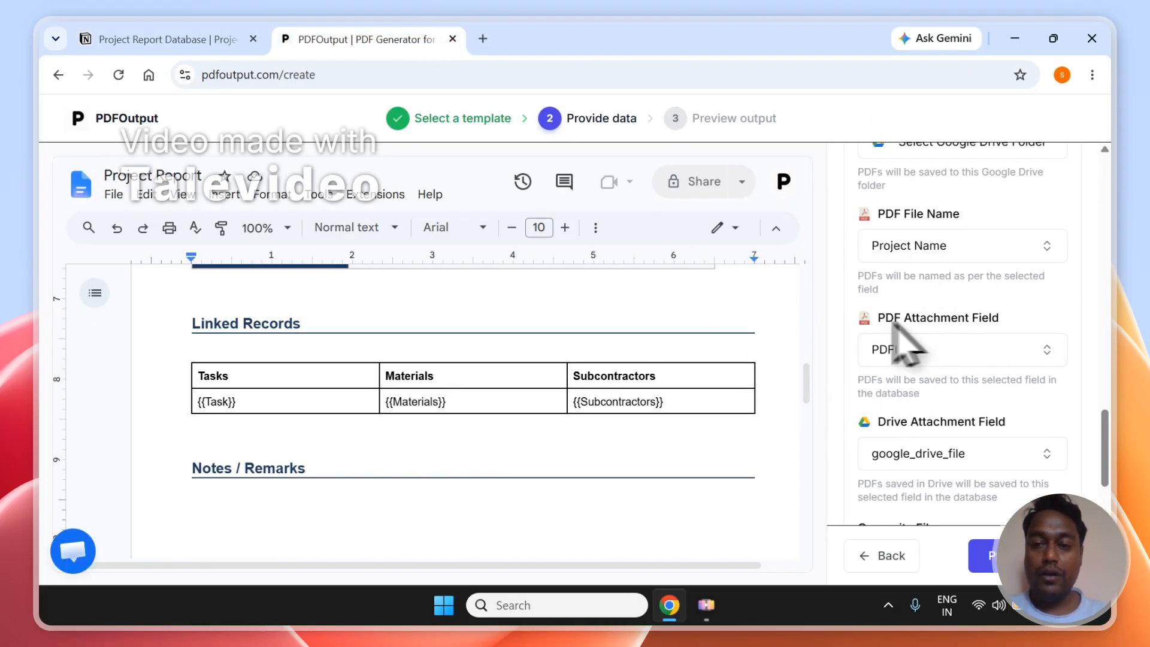
click(233, 39)
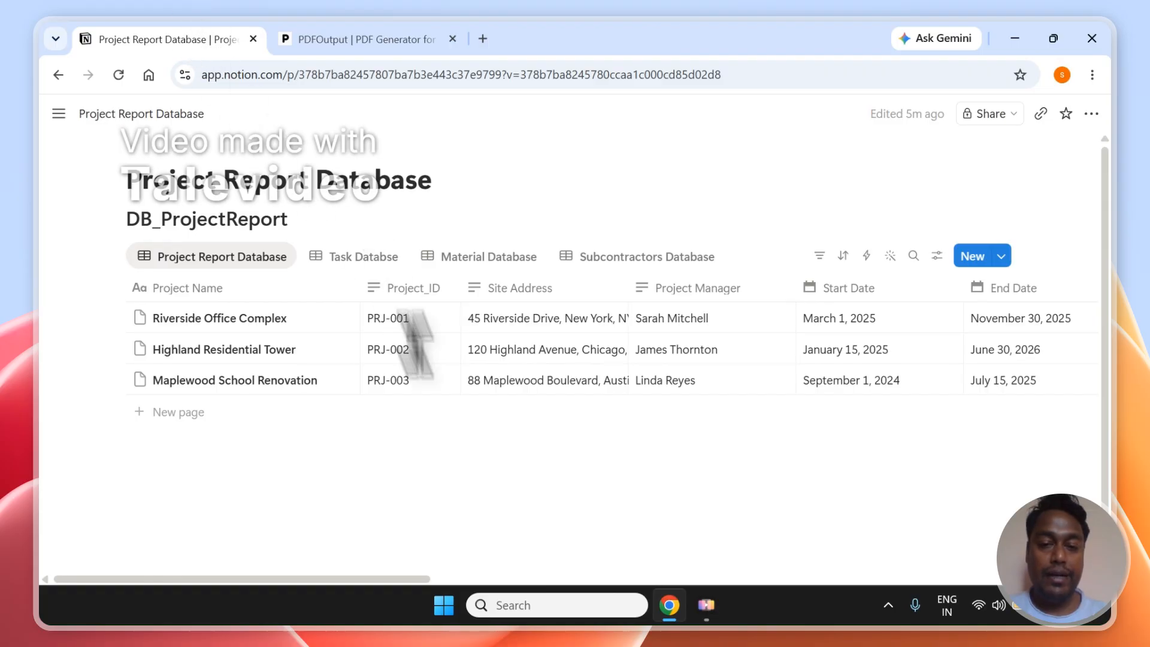
drag(372, 580, 894, 592)
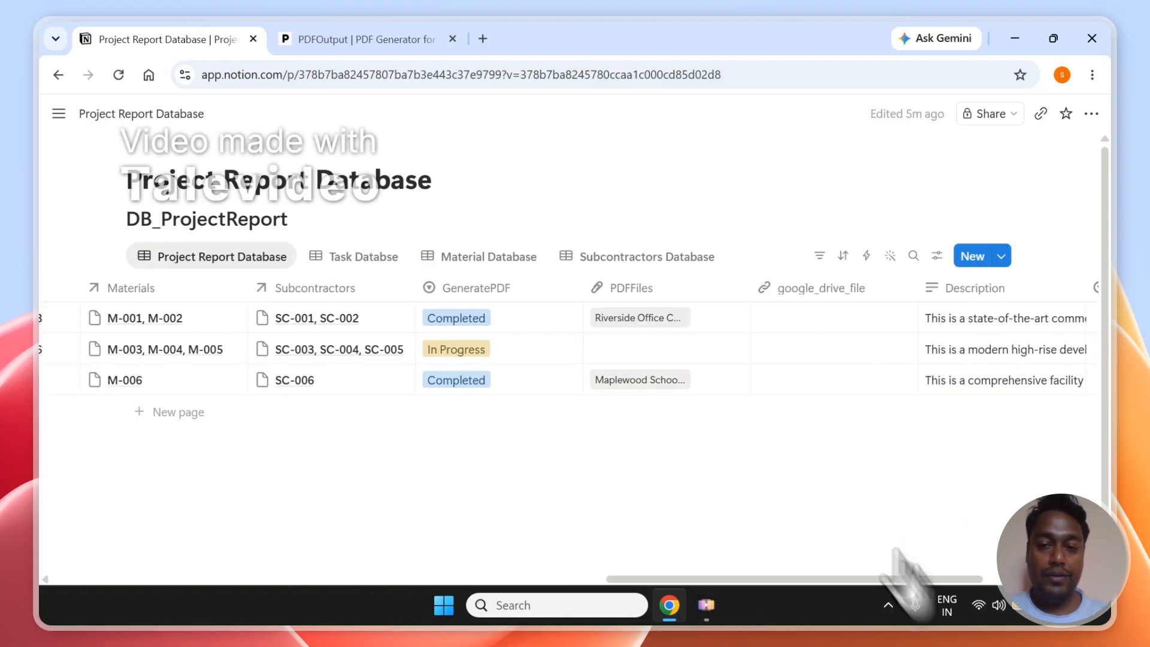
Step: Clear the attached files from the PDFFiles cells of Riverside Office Complex and Maplewood School Renovation in Notion
click(684, 346)
key(Escape)
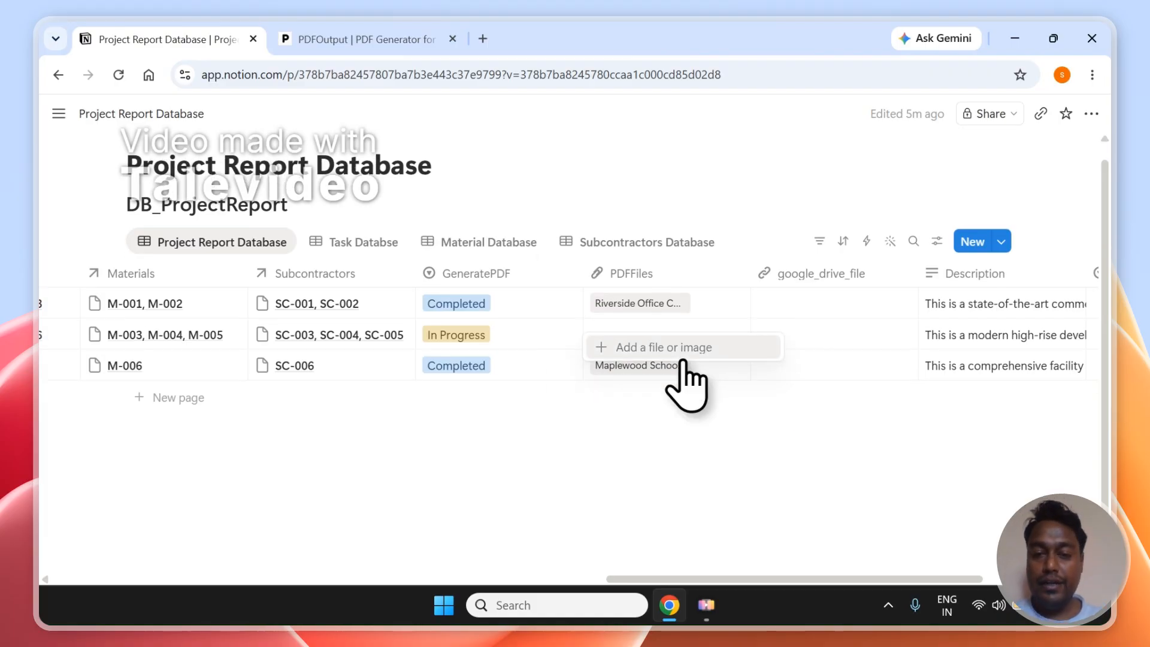
key(Down)
key(Up)
key(Up)
key(Left)
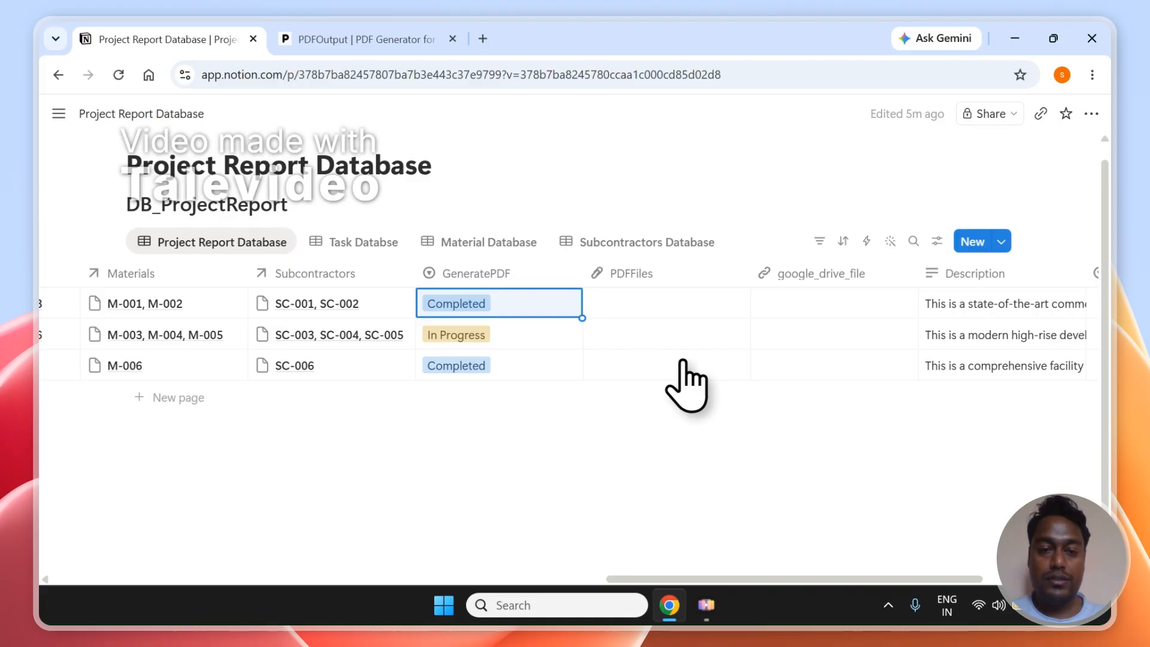
Step: Set GeneratePDF to In Progress for the Riverside Office Complex and Maplewood School Renovation records
key(Return)
key(Return)
key(Down)
key(Up)
key(Down)
key(Down)
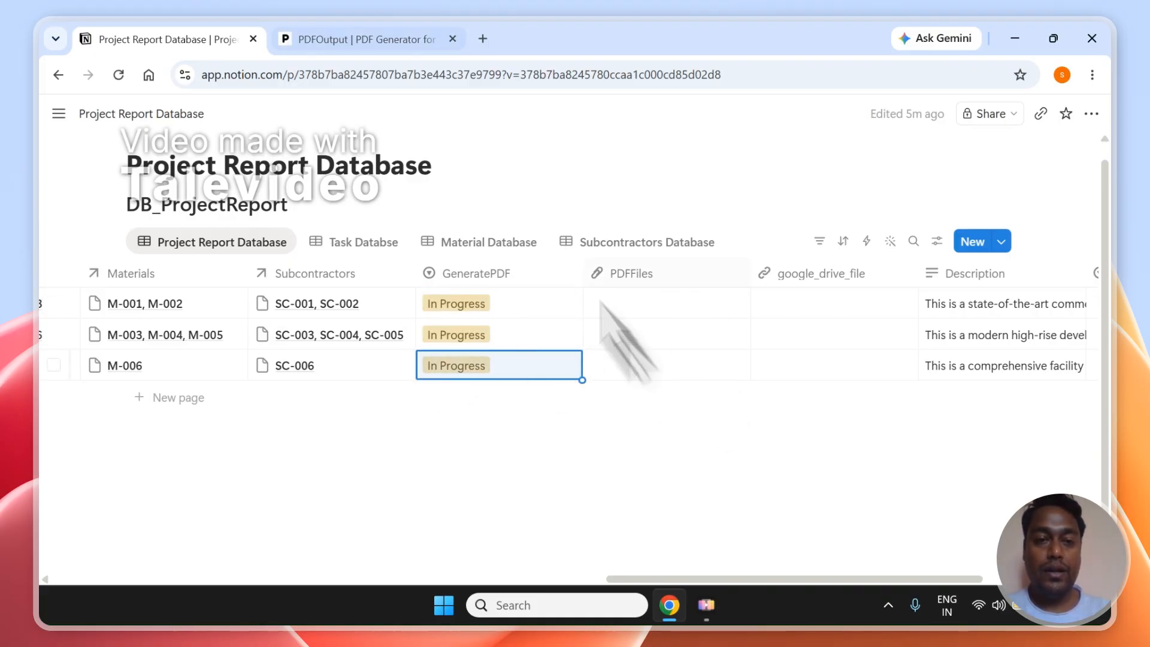
Step: Switch to PDFOutput, review the attachment settings and start generating the preview document from the template
click(323, 39)
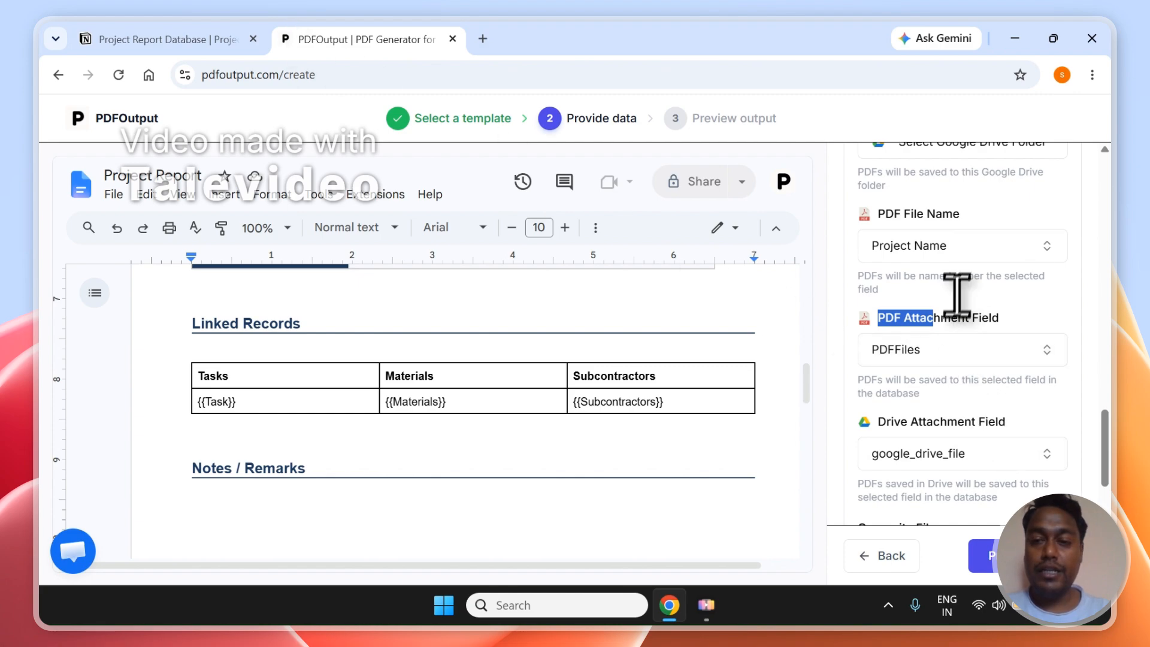
mouse_move(1104, 469)
mouse_down()
mouse_move(1104, 240)
mouse_move(1104, 448)
mouse_up()
click(1027, 555)
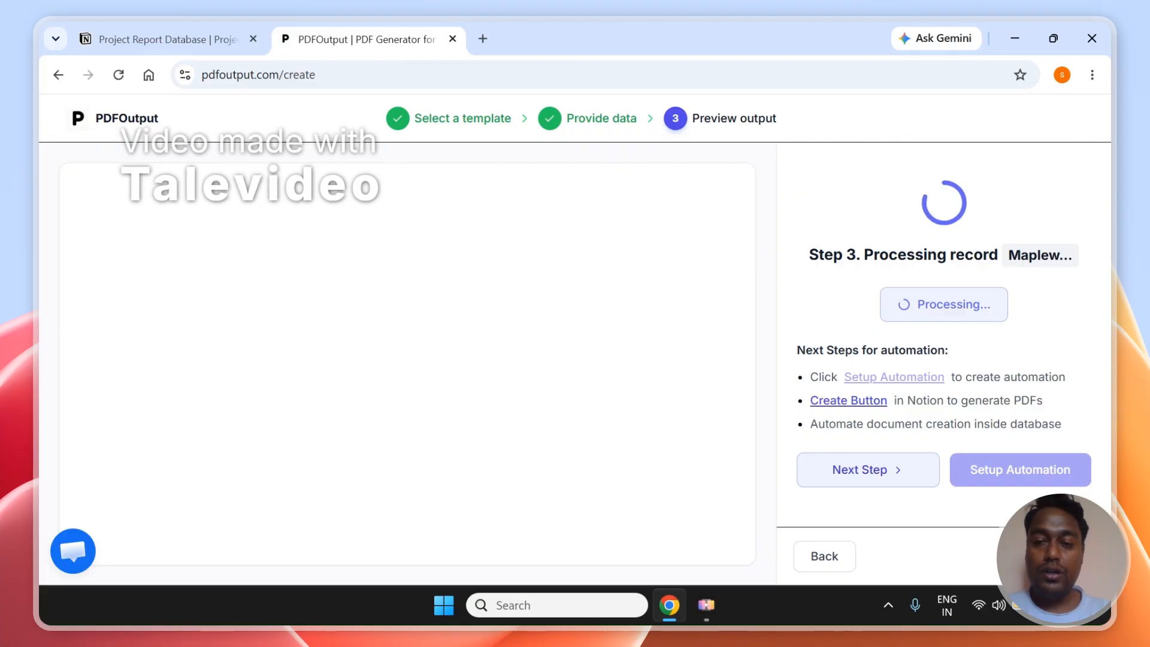
drag(810, 254, 970, 281)
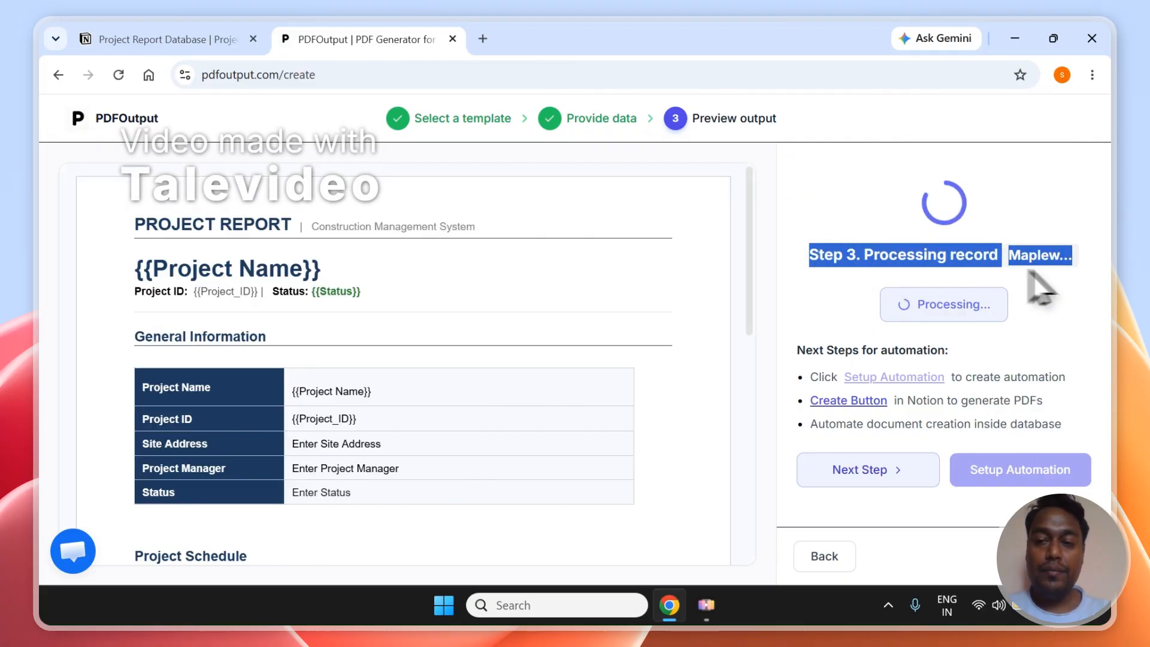
Step: Reload the Notion database and check the Maplewood School Renovation record's GeneratePDF and PDFFiles columns for the generated file
click(179, 40)
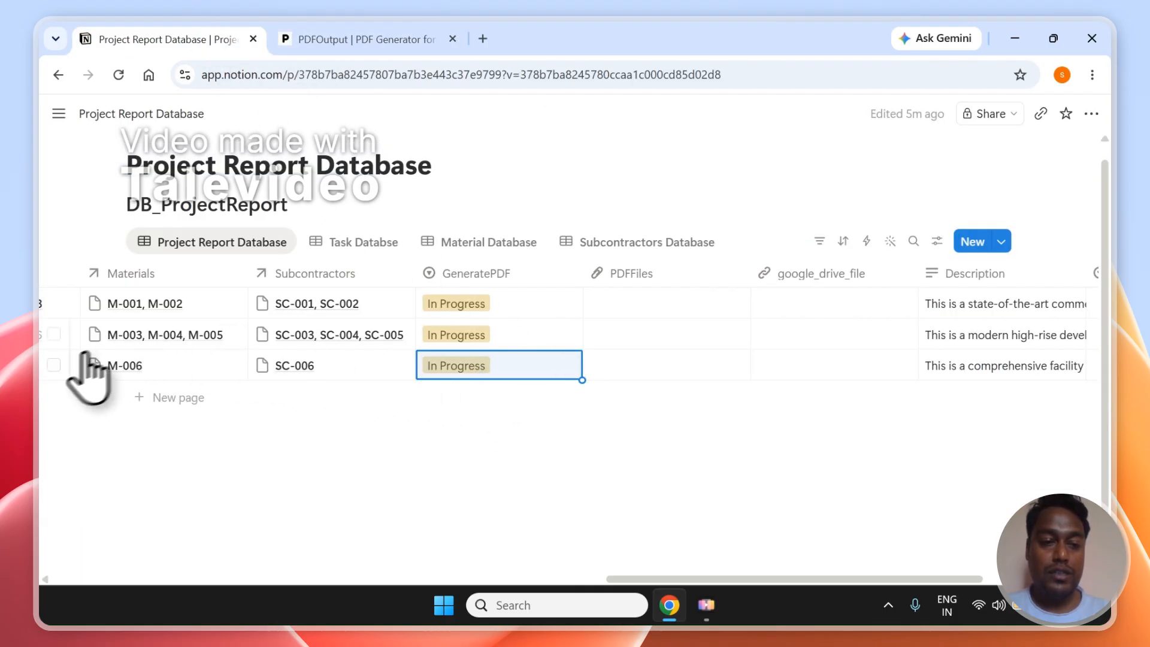
click(53, 365)
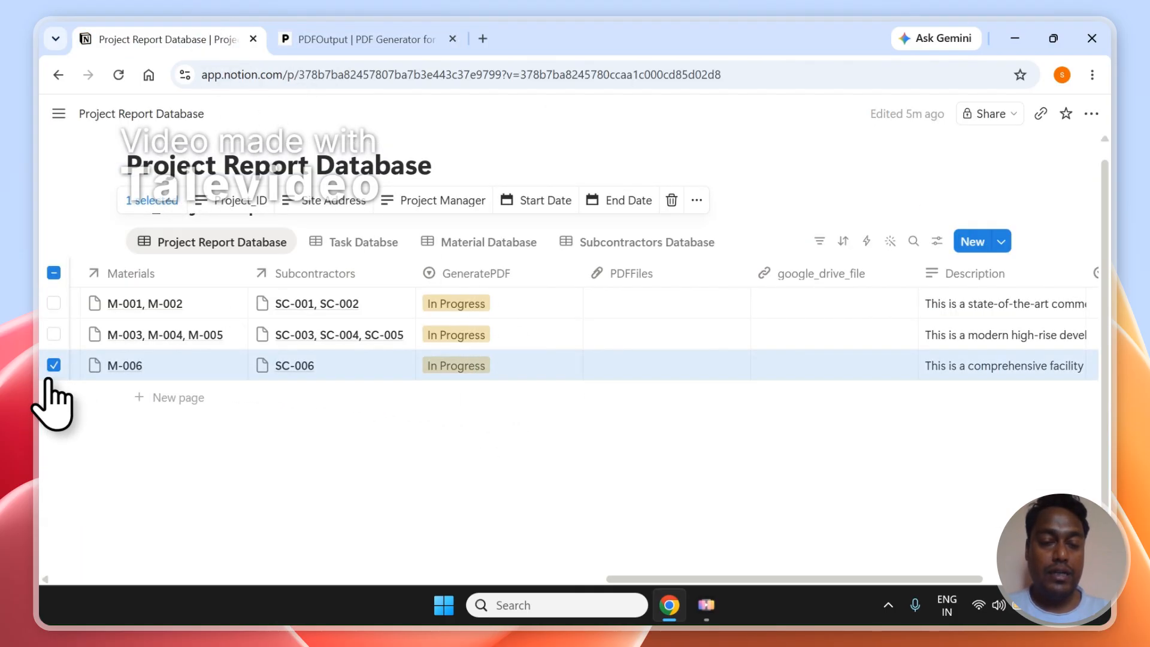
key(Escape)
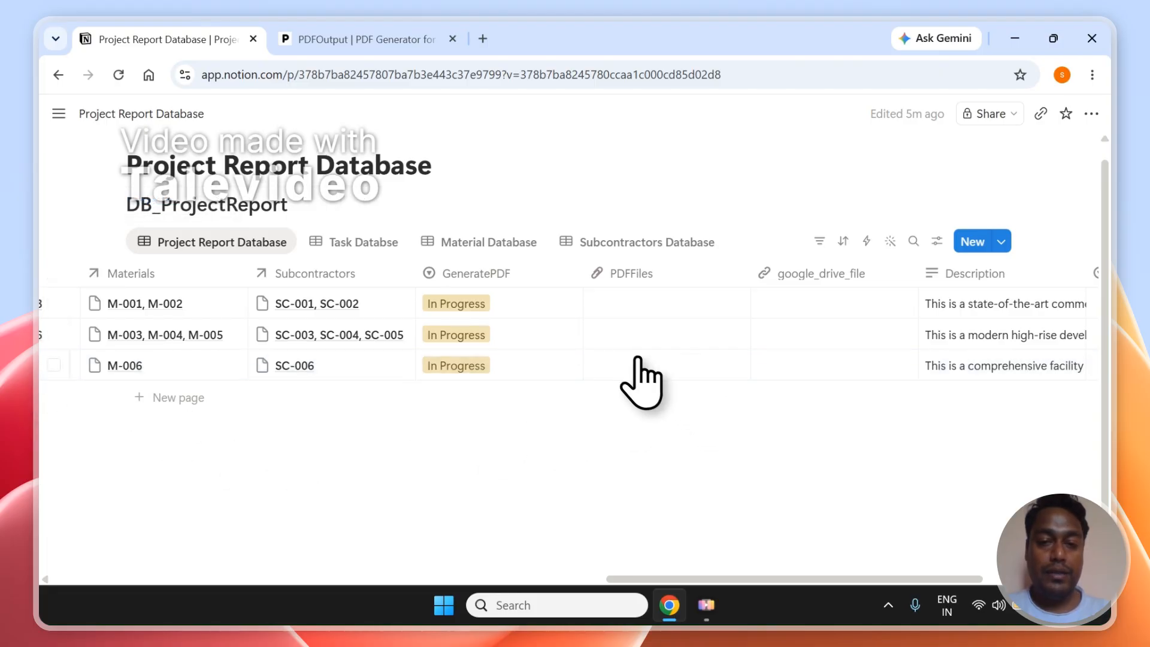
click(339, 29)
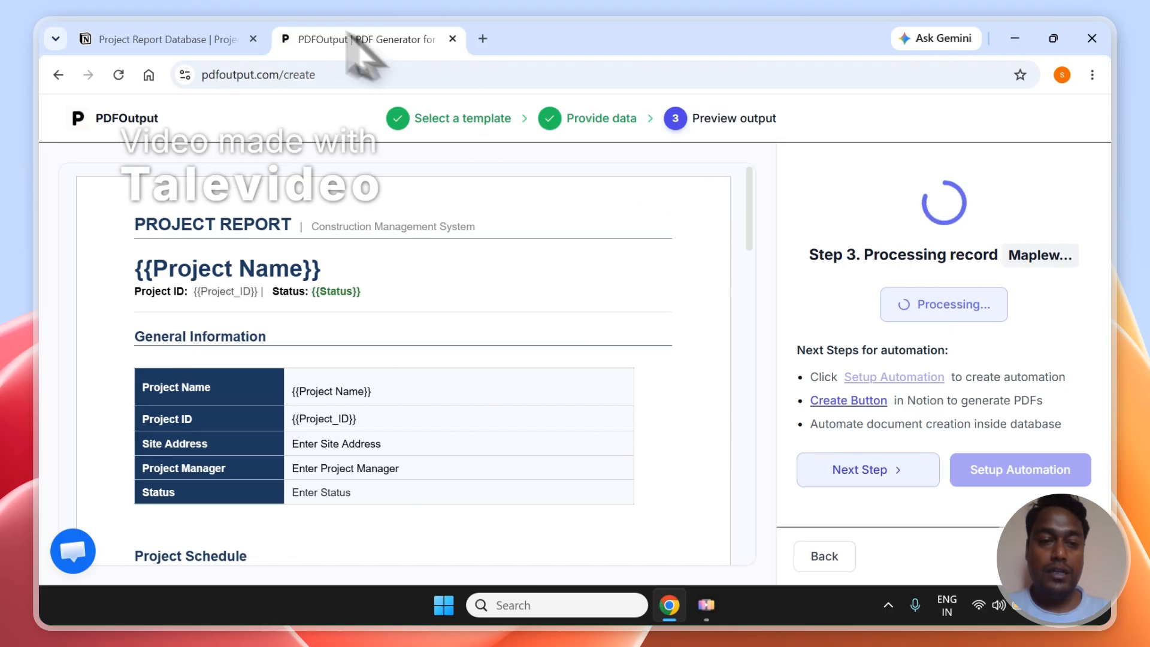
click(221, 32)
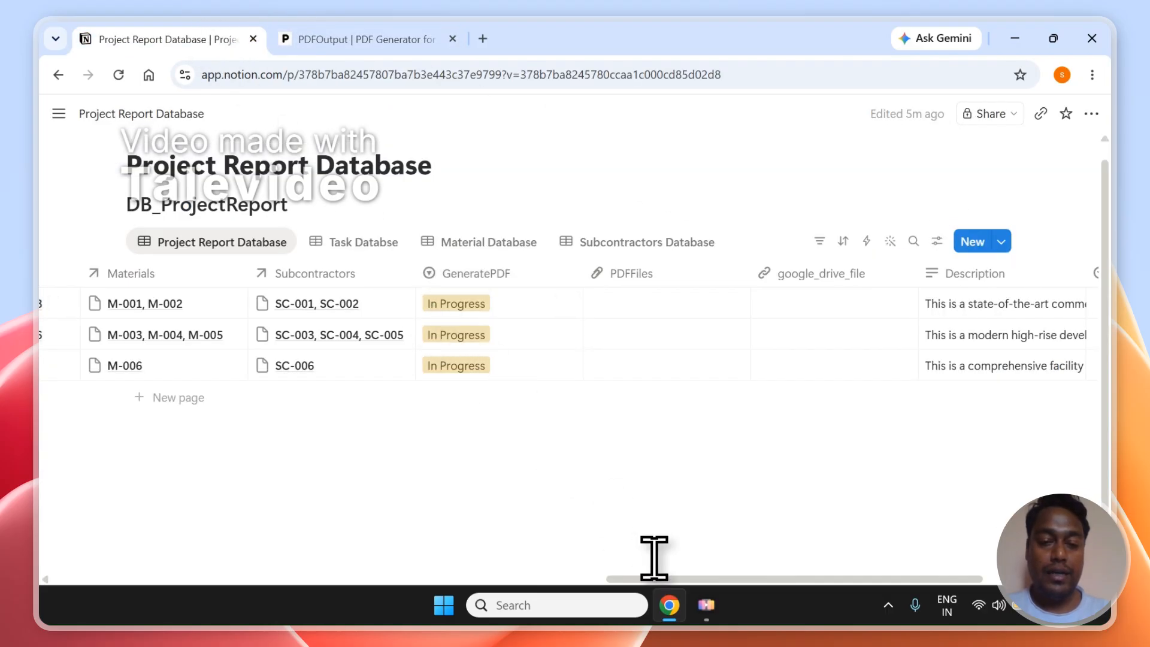
scroll(639, 579, left, 3)
drag(639, 579, 632, 578)
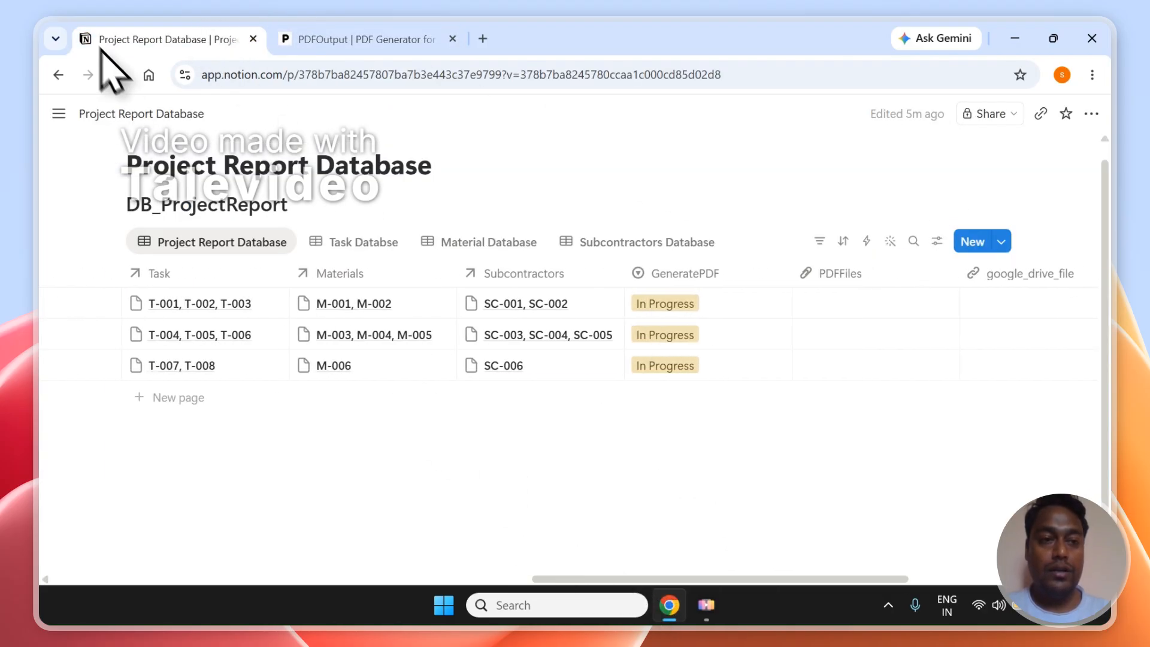
click(118, 75)
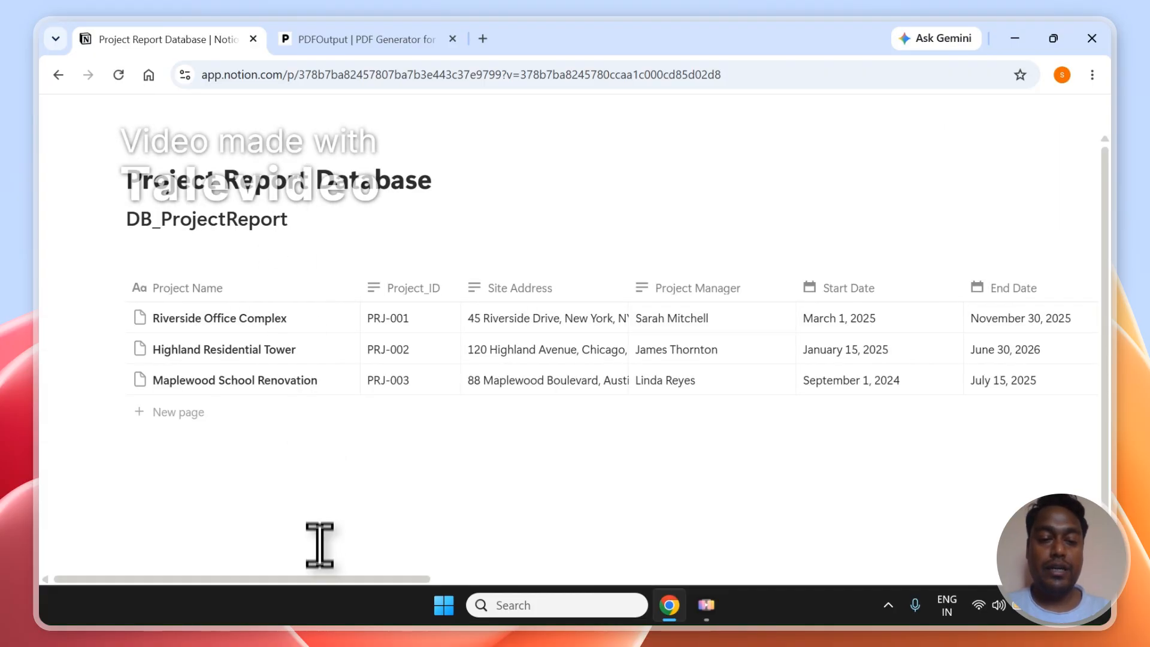
drag(317, 580, 905, 623)
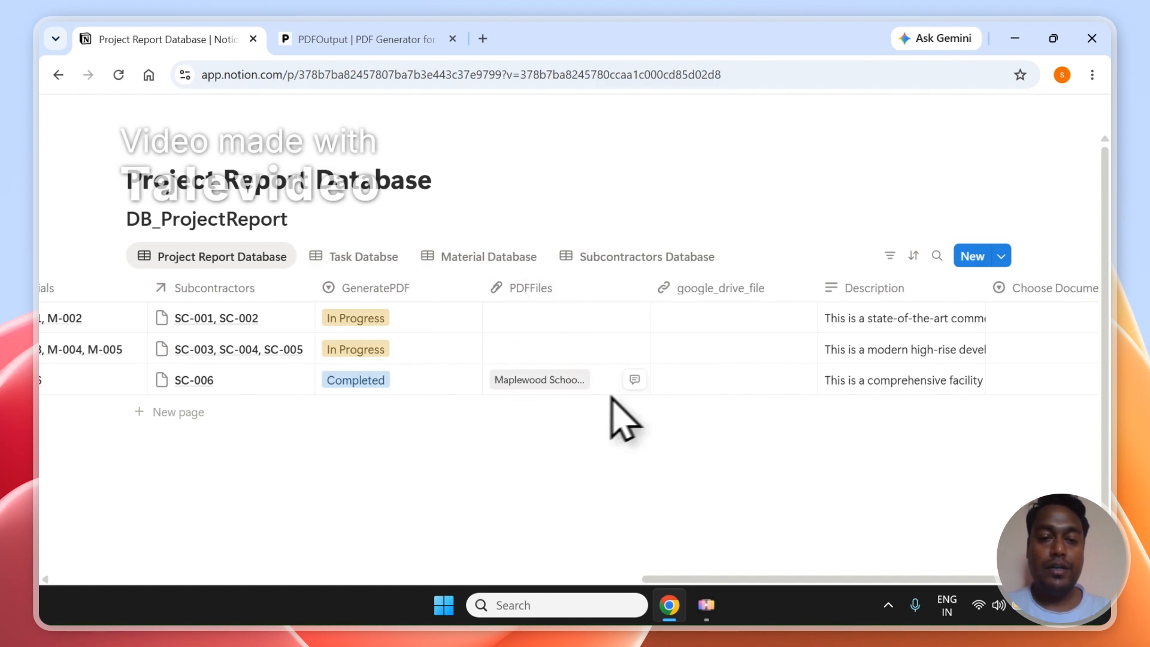
Step: Review the generated Maplewood School Renovation PDF in PDFOutput, from the title and General Information down to the Linked Records table
click(373, 37)
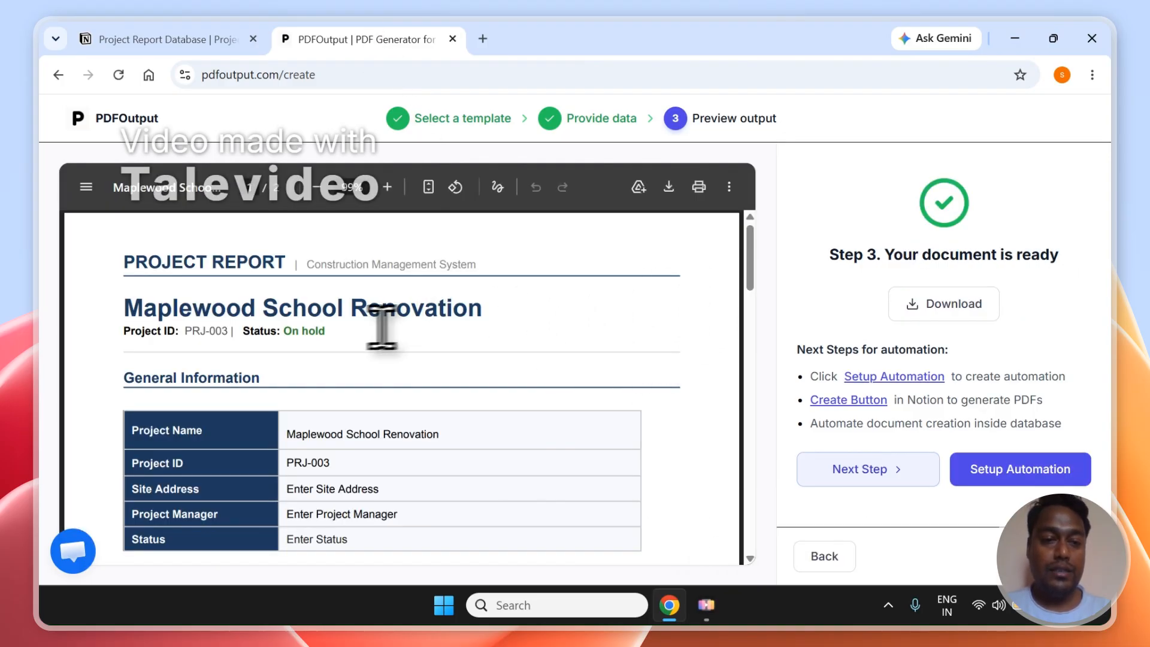
drag(368, 308, 276, 332)
click(208, 336)
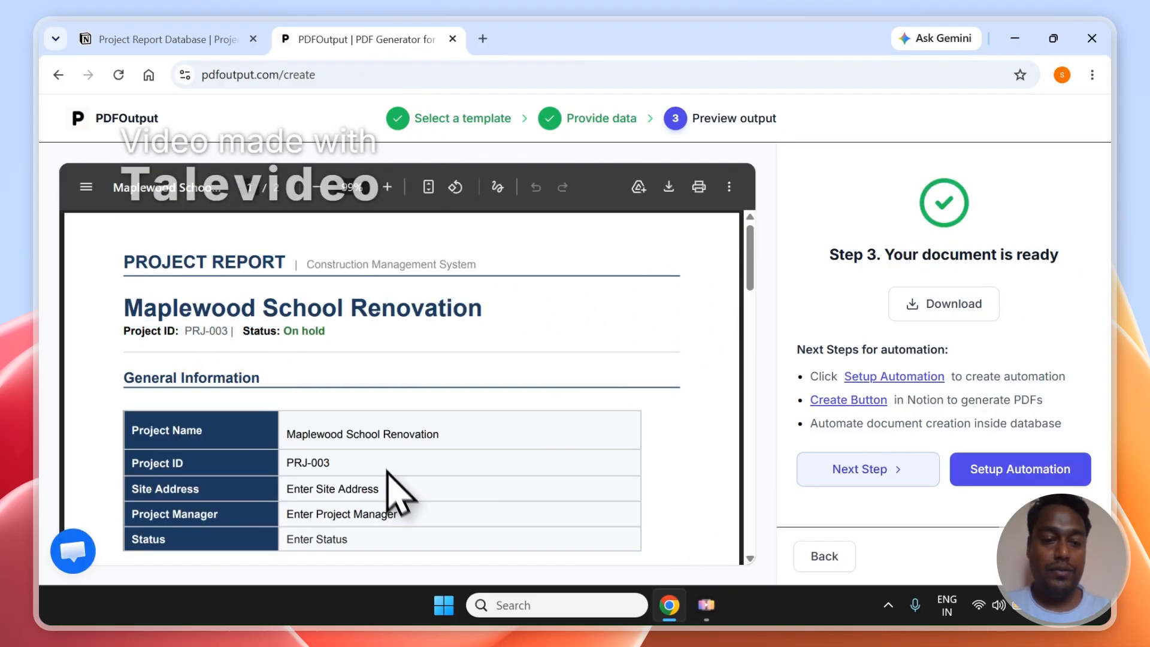
drag(289, 432, 329, 467)
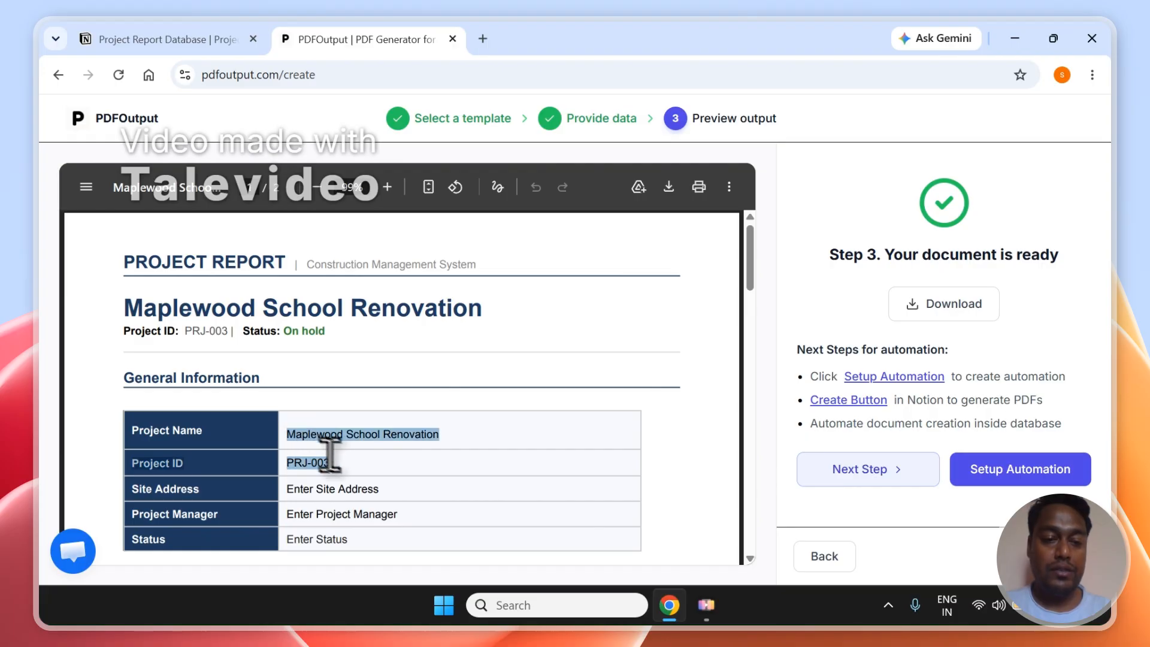
drag(749, 239, 748, 346)
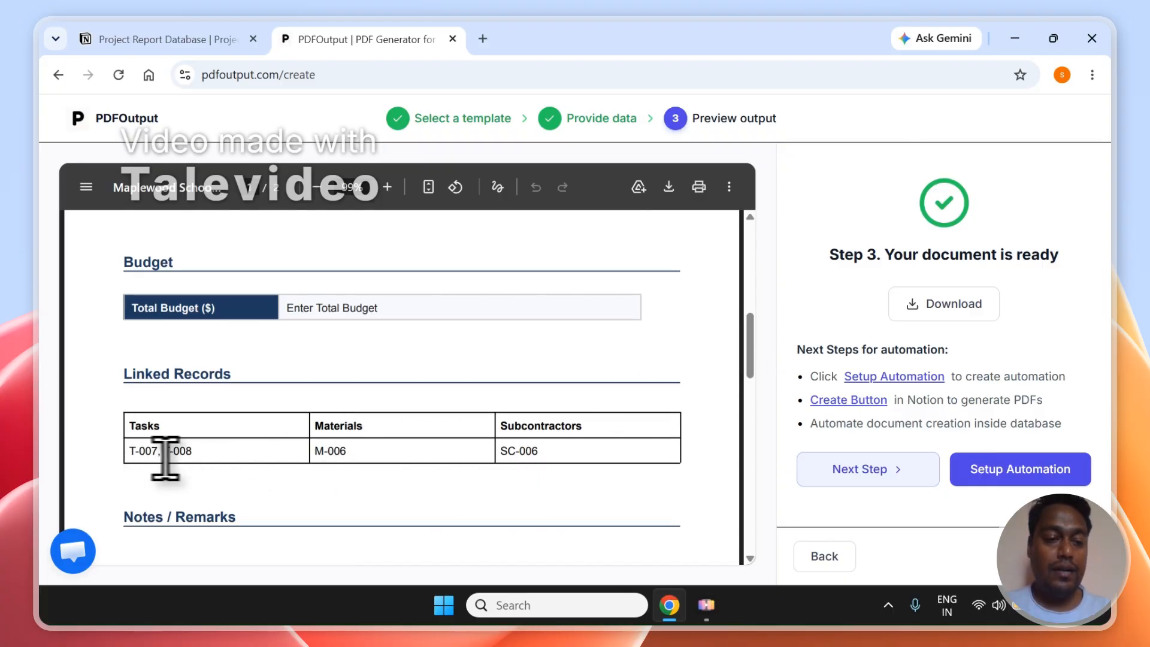
click(285, 487)
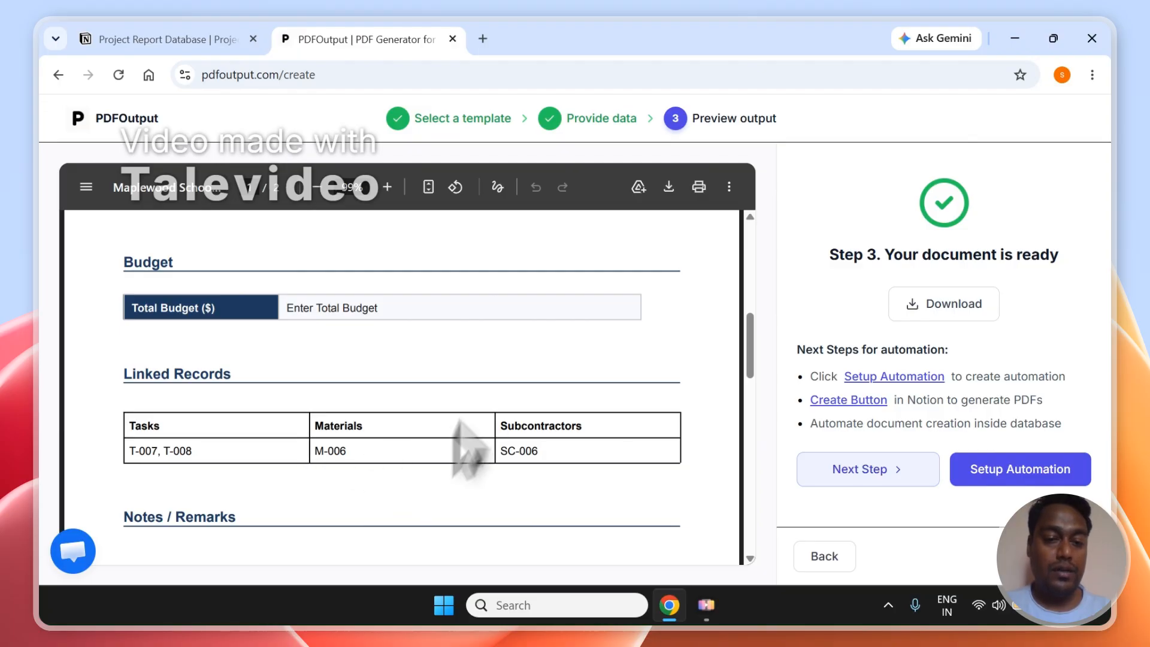
Step: Switch to the Notion database and open the property settings of the Task relation column to inspect its related database
click(174, 39)
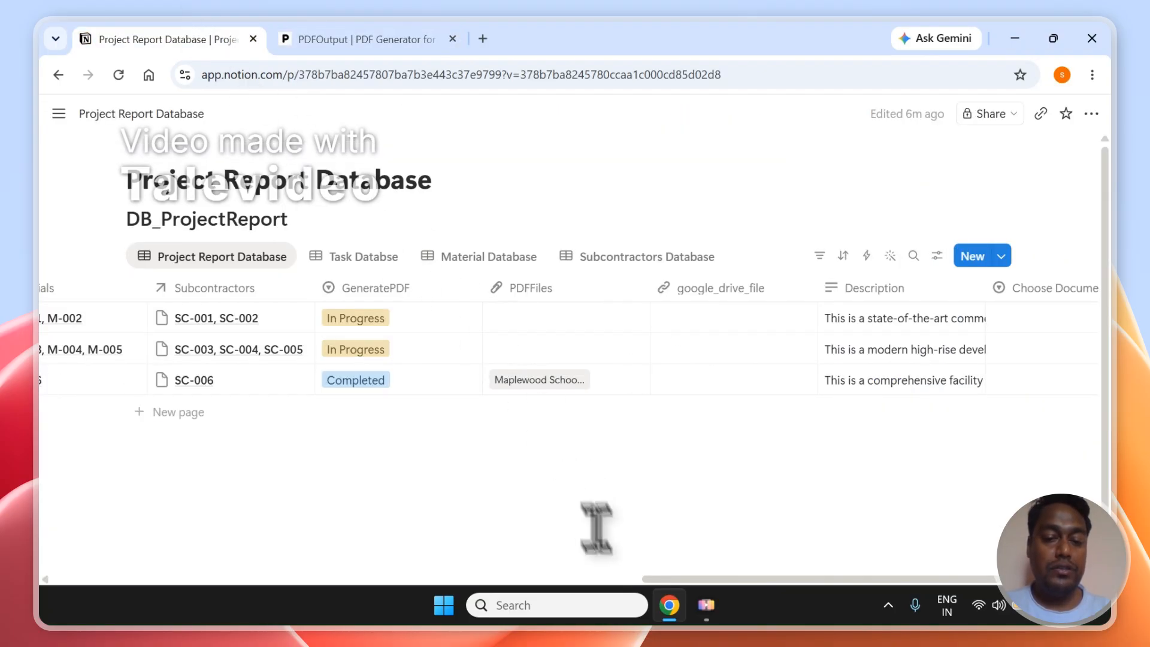
drag(663, 578, 515, 578)
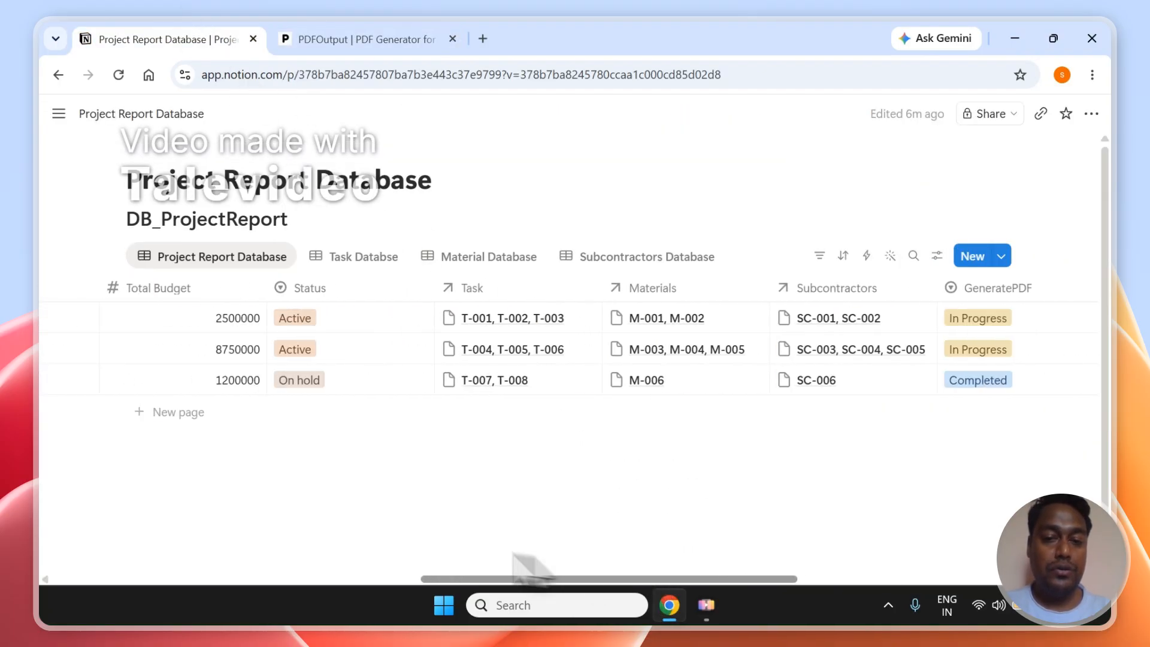
click(528, 291)
mouse_move(527, 282)
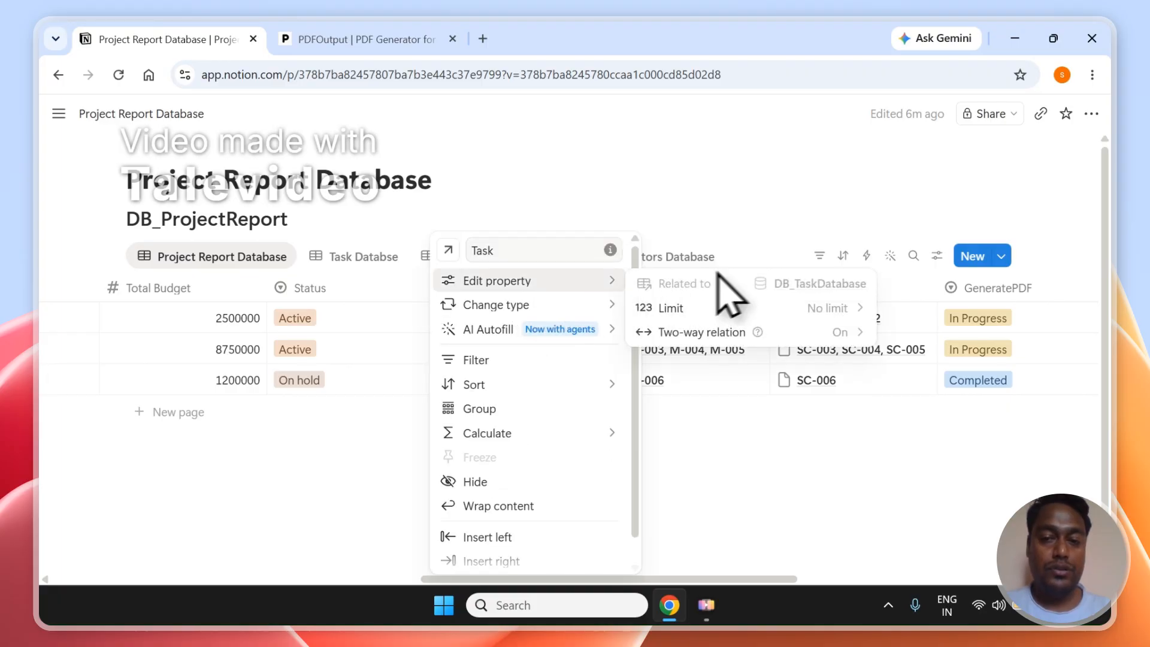
Step: Set up the automation in PDFOutput and read its guide to generating PDFs with a Notion button, comparing it with the database
key(Escape)
click(303, 41)
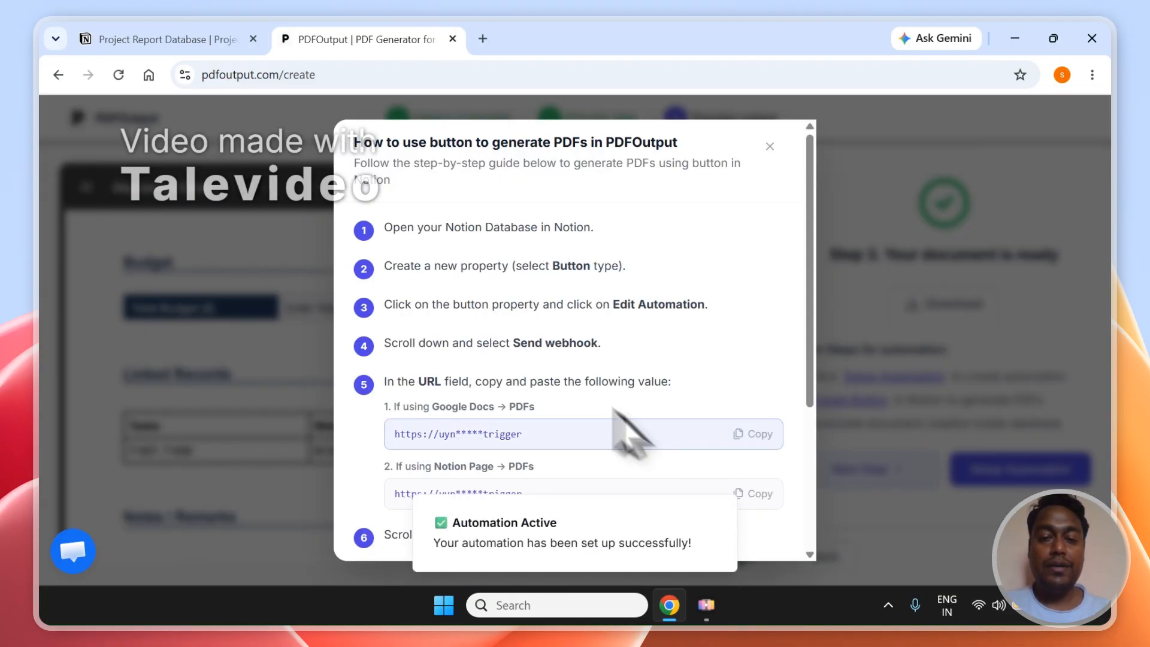
scroll(814, 281, down, 2)
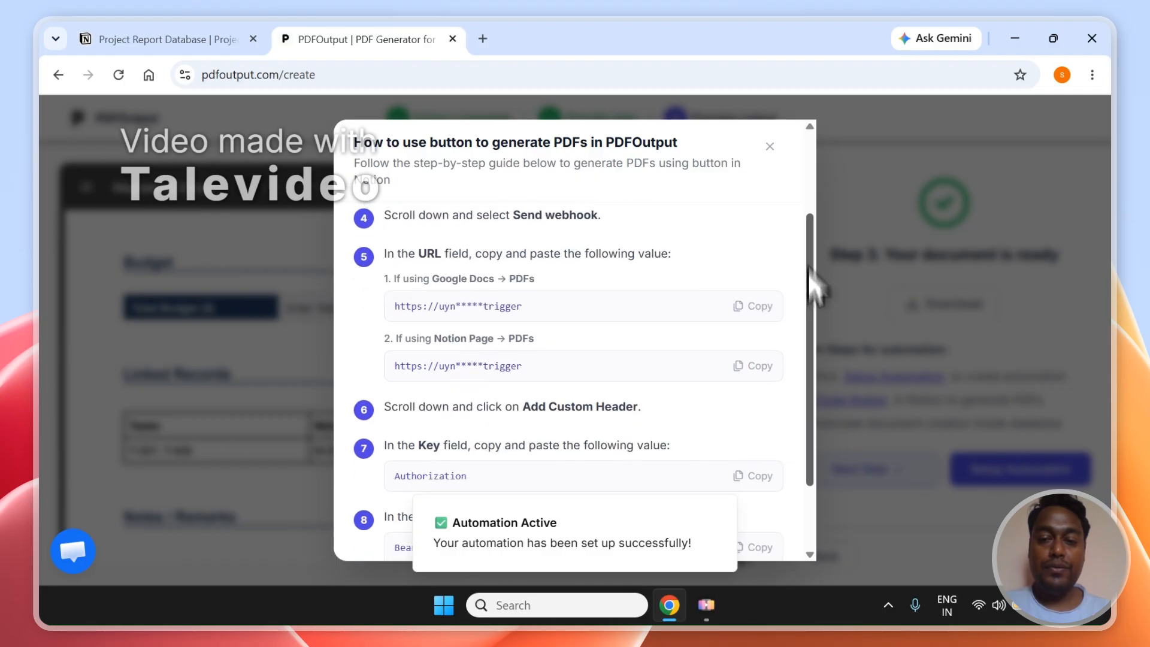
scroll(814, 281, up, 2)
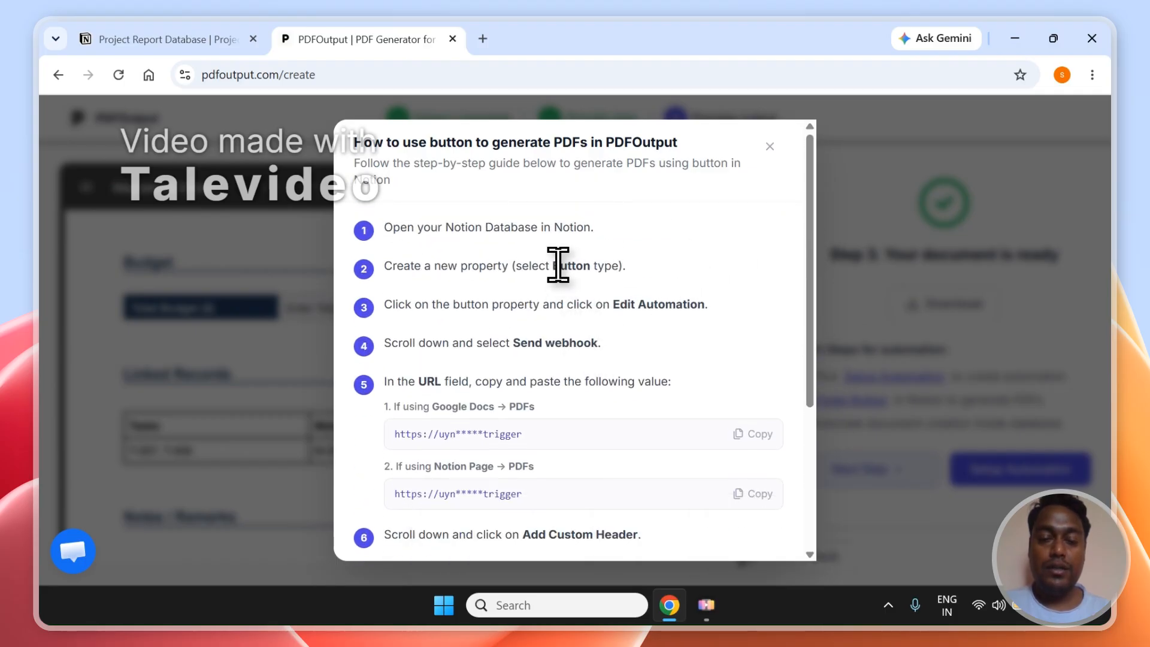
click(236, 38)
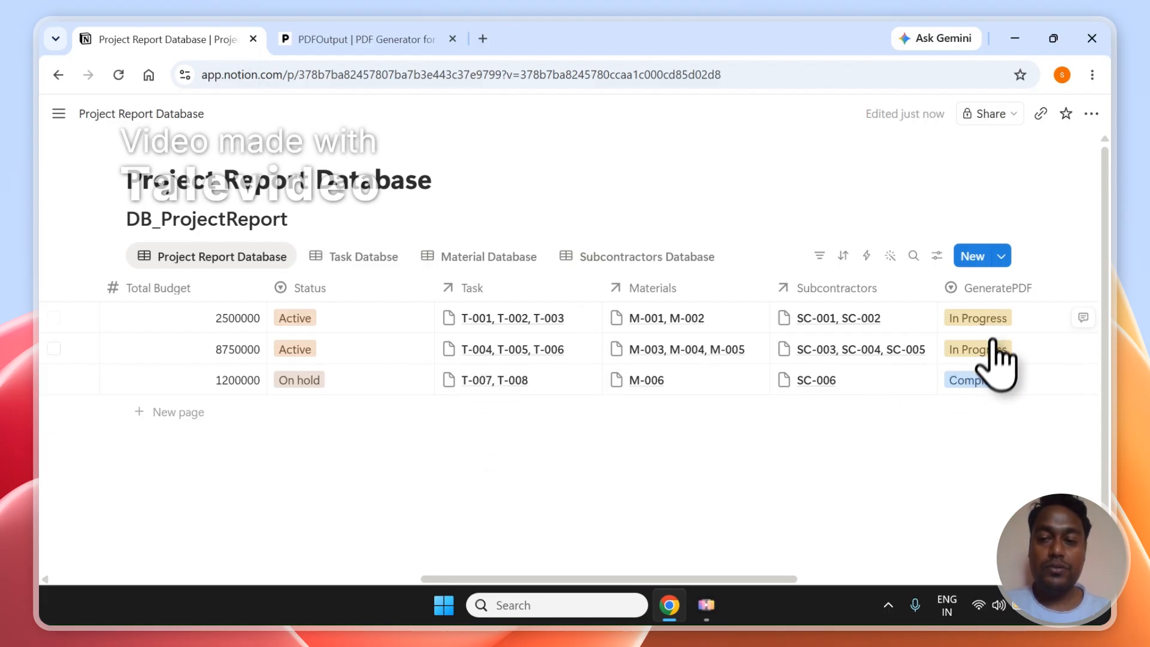
click(297, 38)
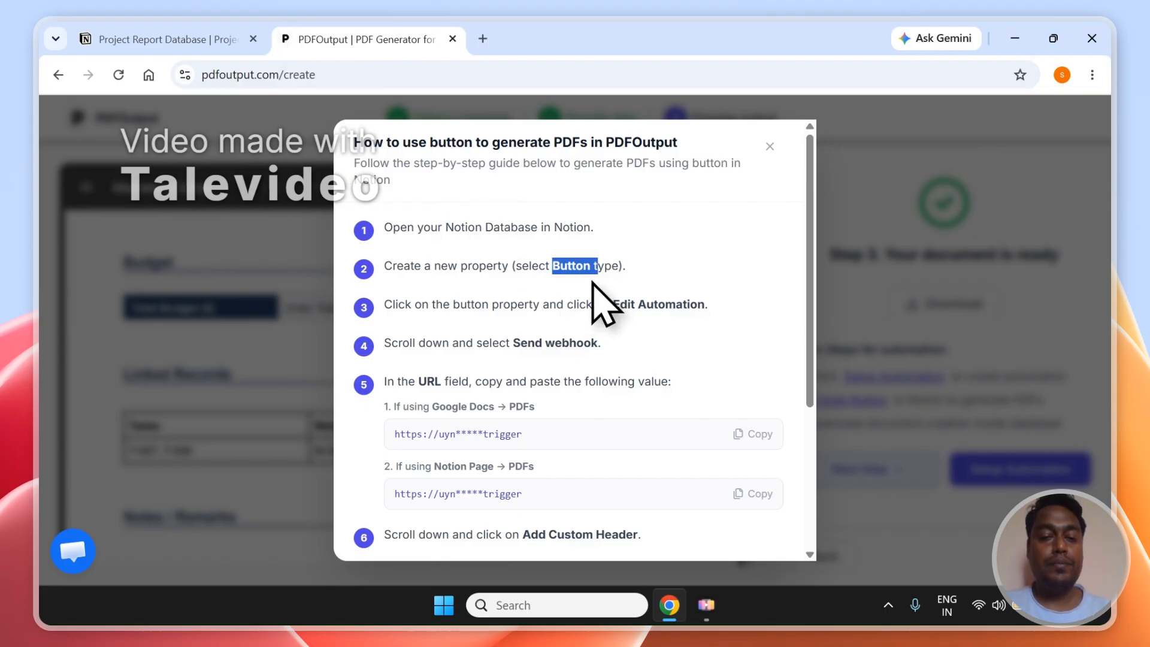
Step: Close the button guide, finish the document preview and return to the automation dashboard
click(820, 358)
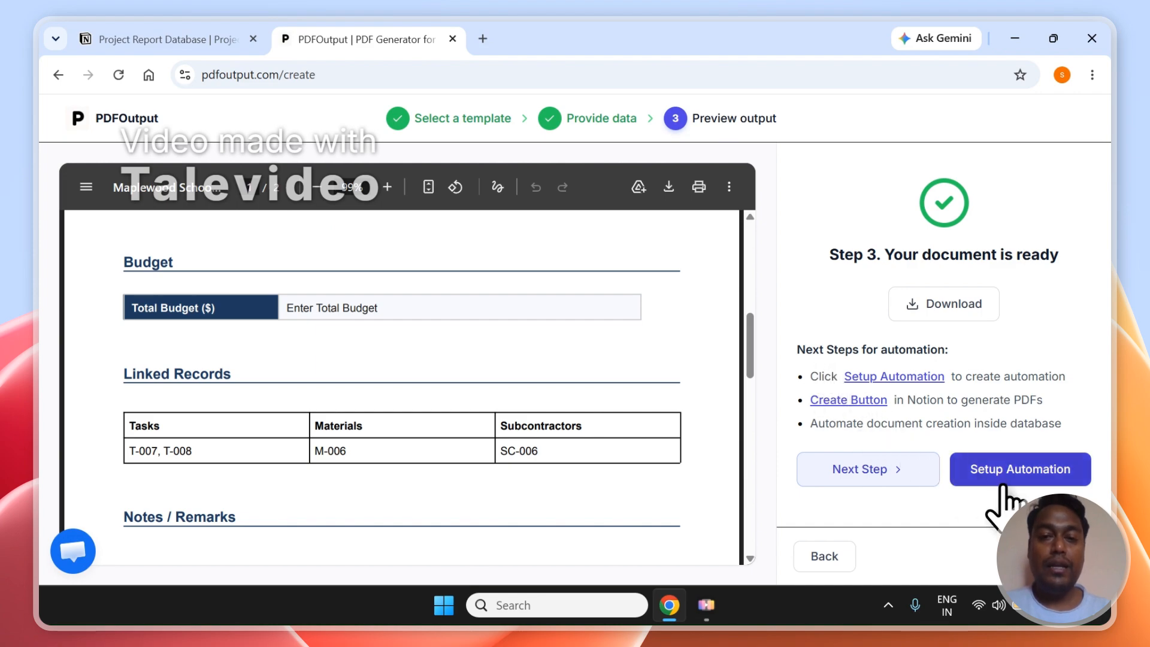
click(1040, 556)
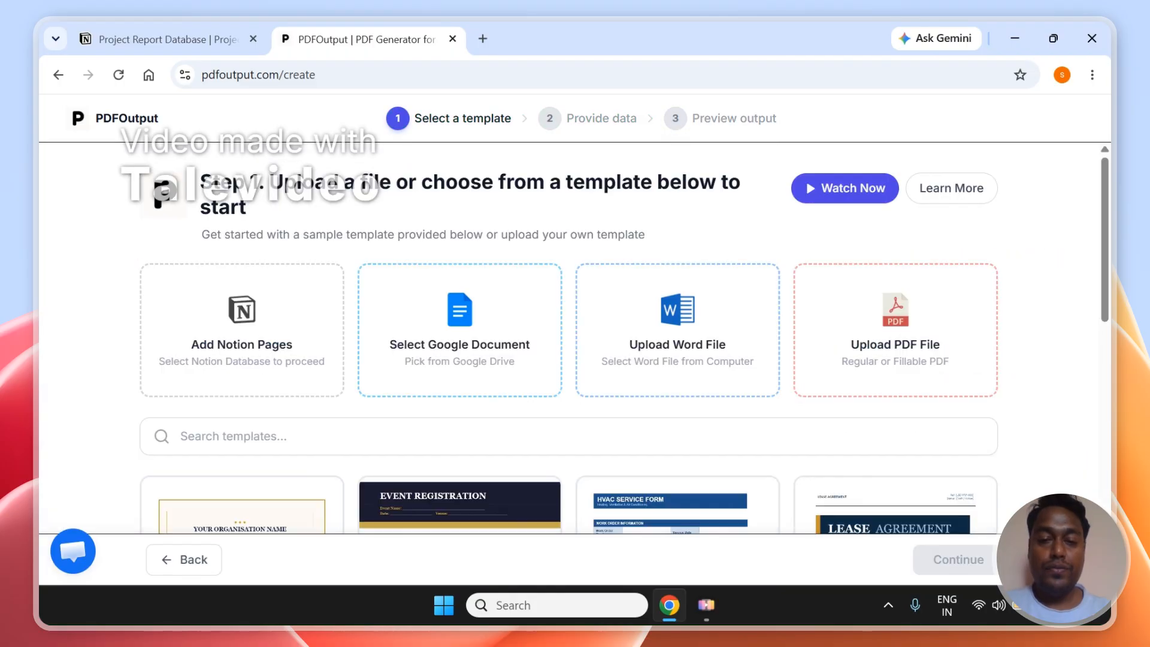
click(173, 558)
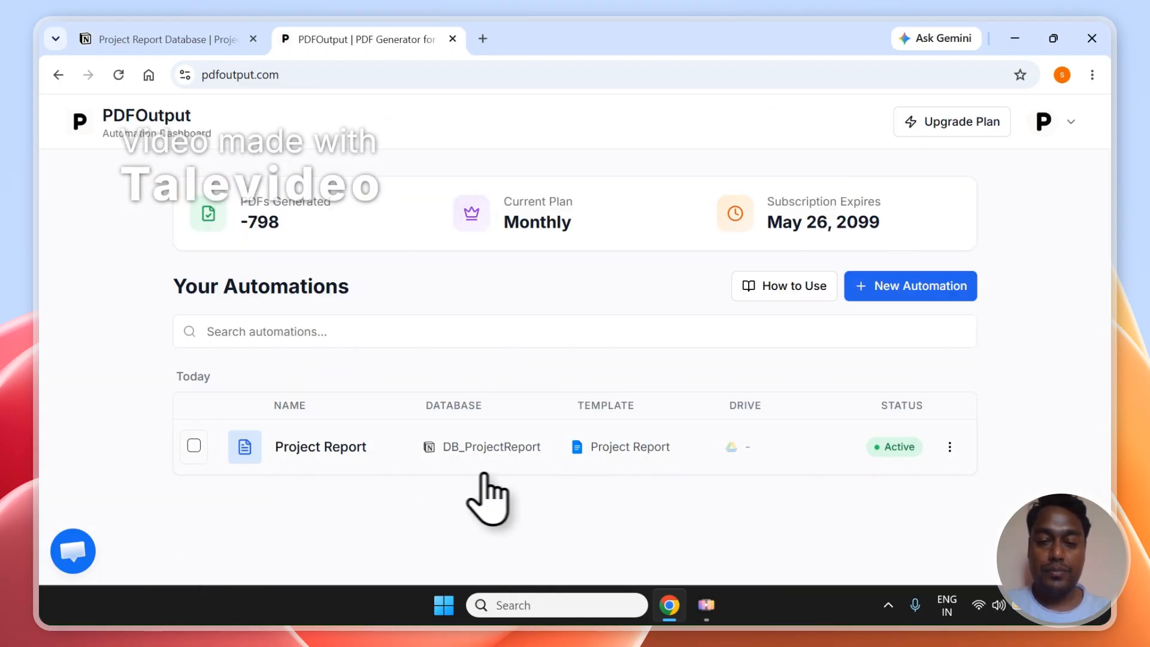
Step: In the Notion database, set GeneratePDF to Ready to Generate for the Highland Residential Tower and Riverside Office Complex records
click(203, 34)
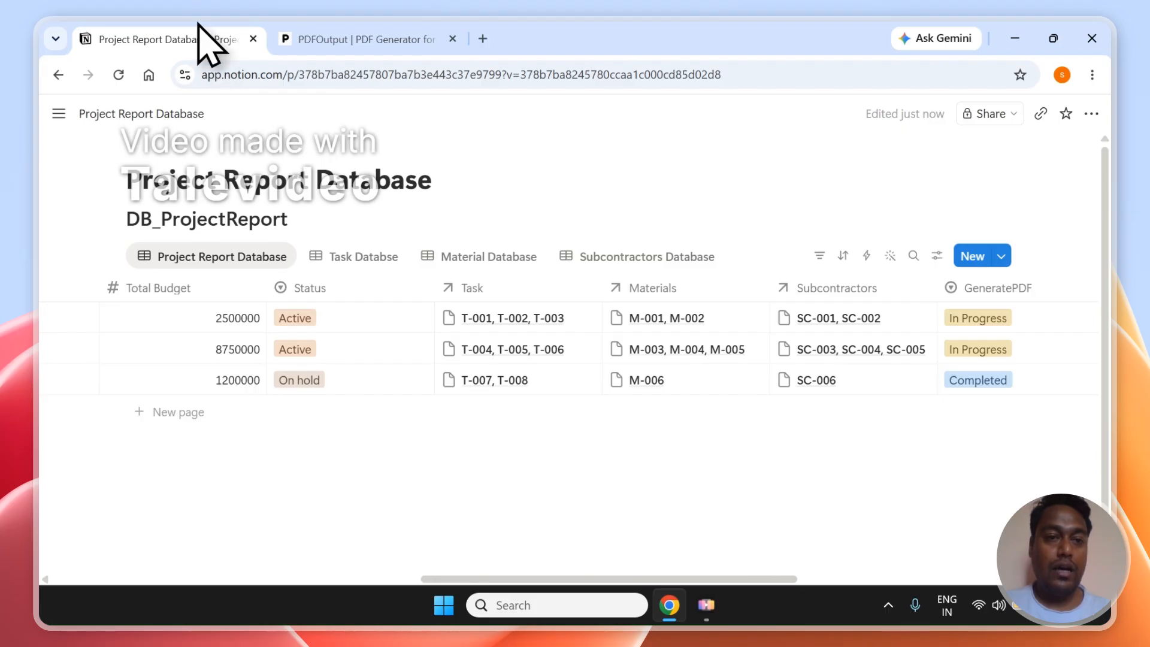
click(973, 349)
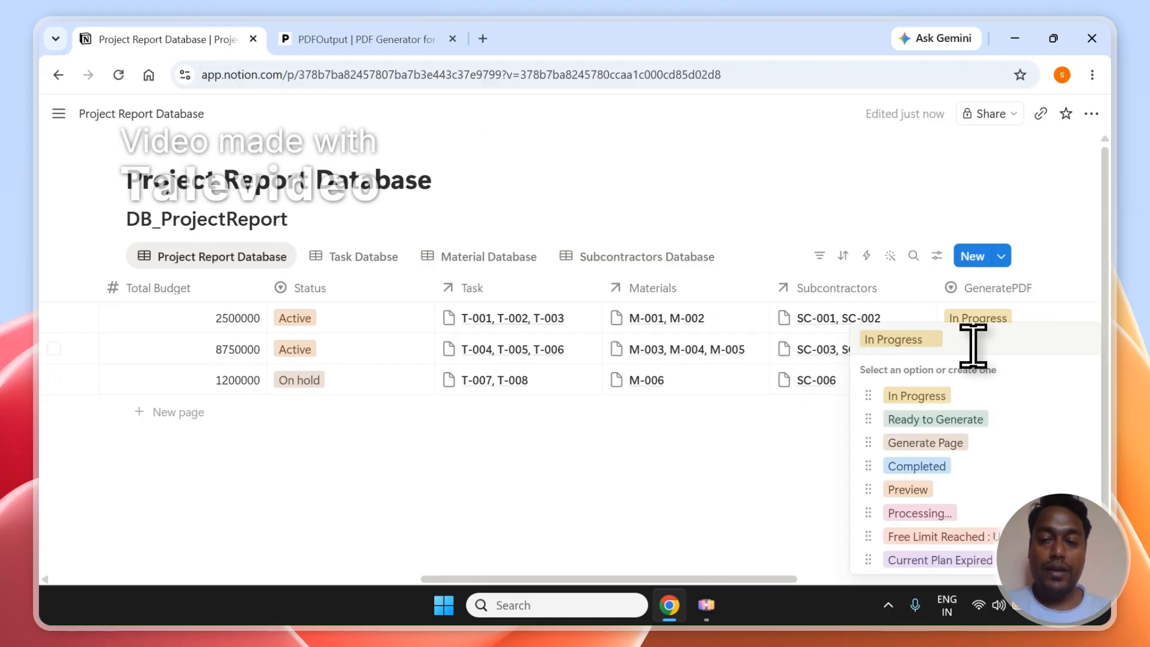
click(958, 419)
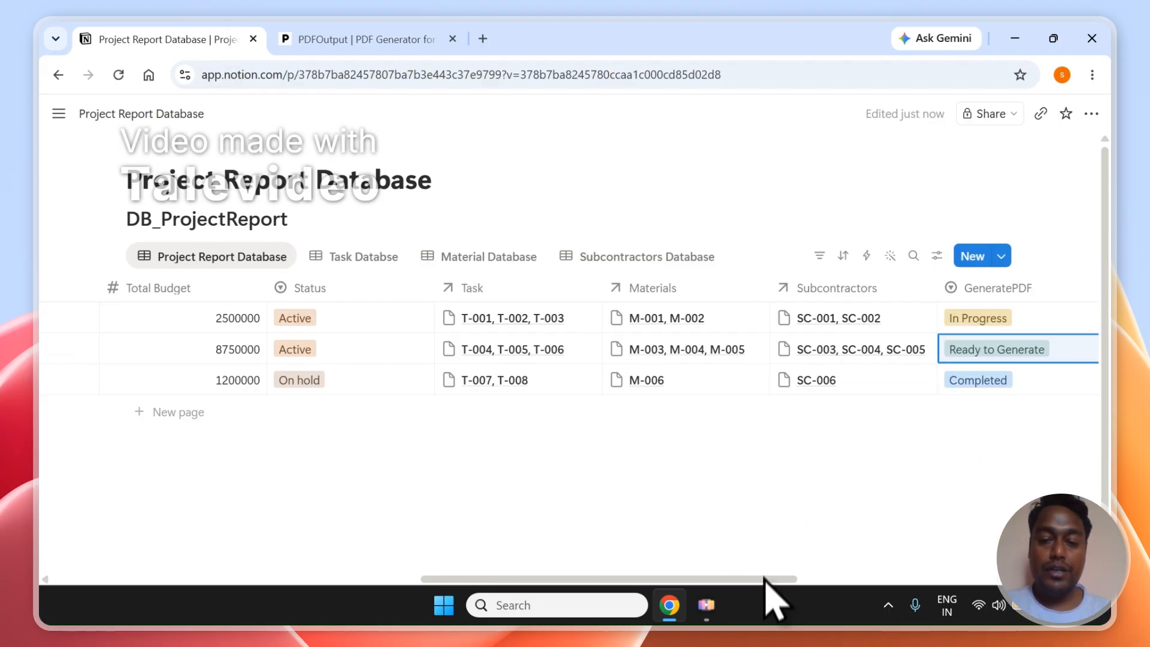
drag(767, 580, 910, 580)
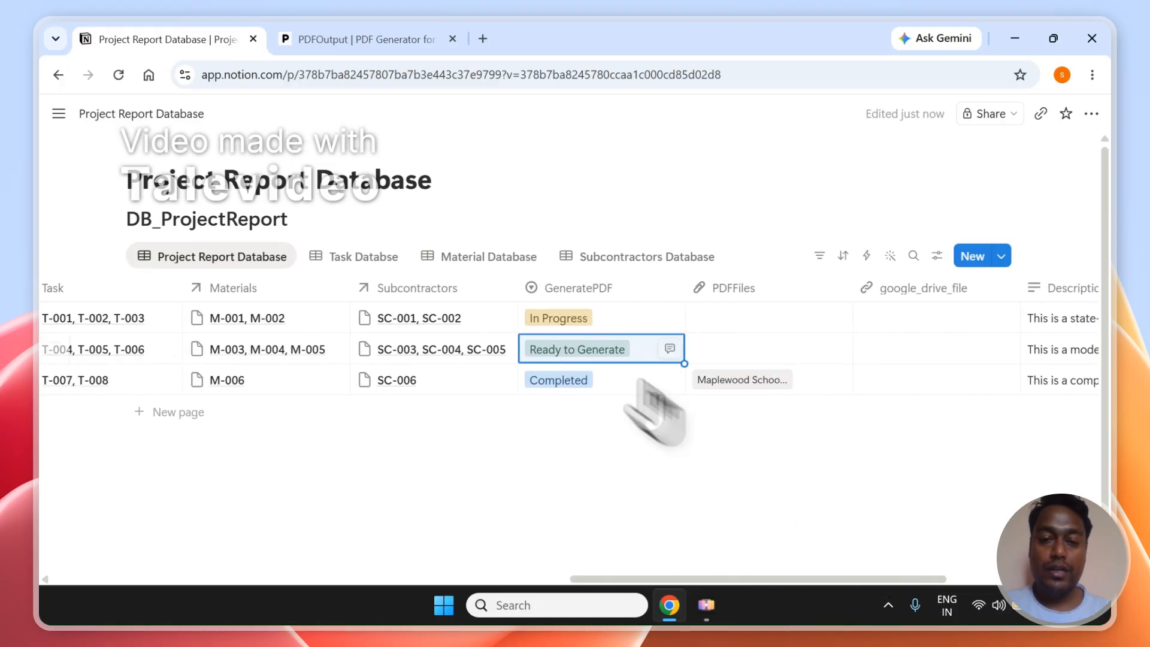
click(578, 317)
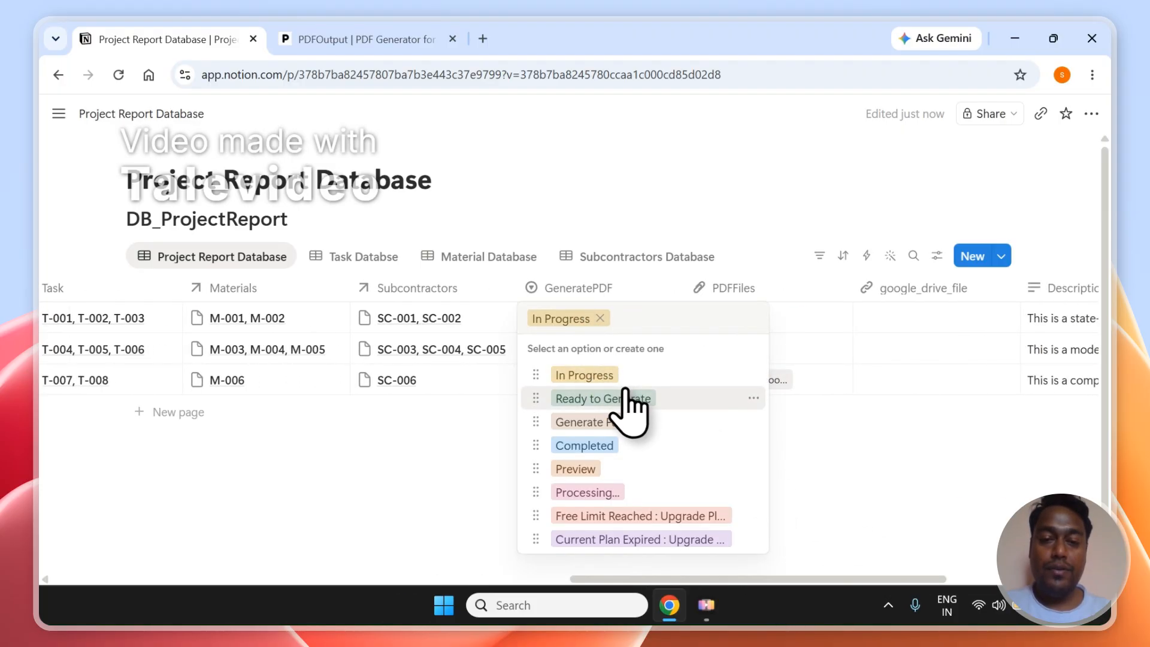
click(602, 398)
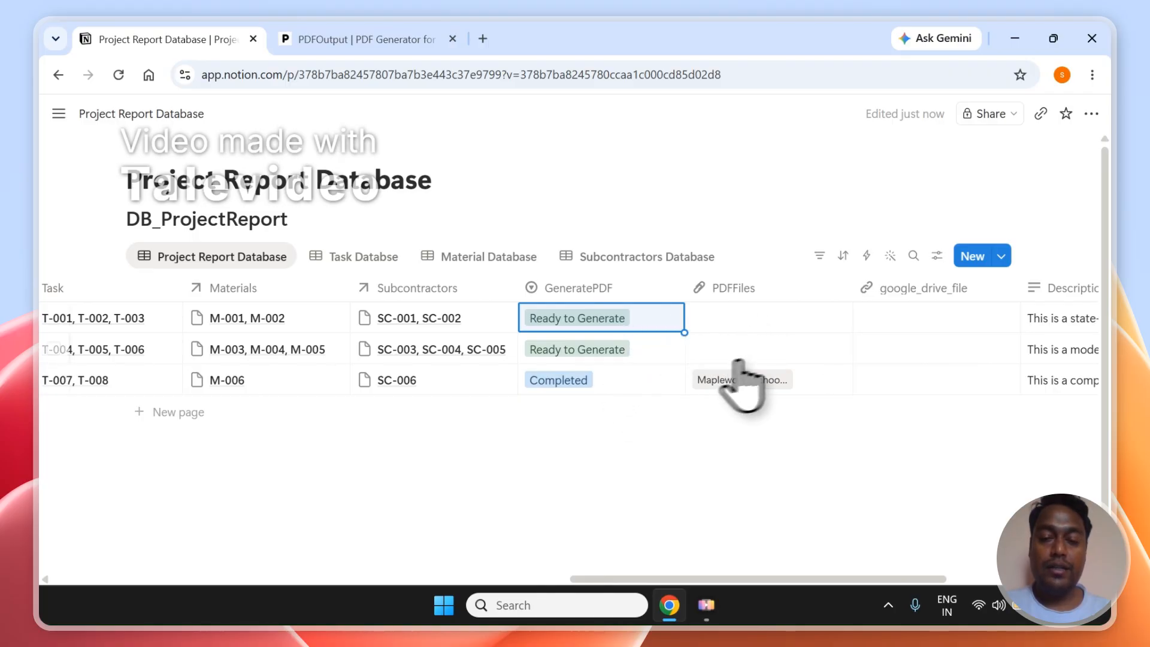
click(675, 453)
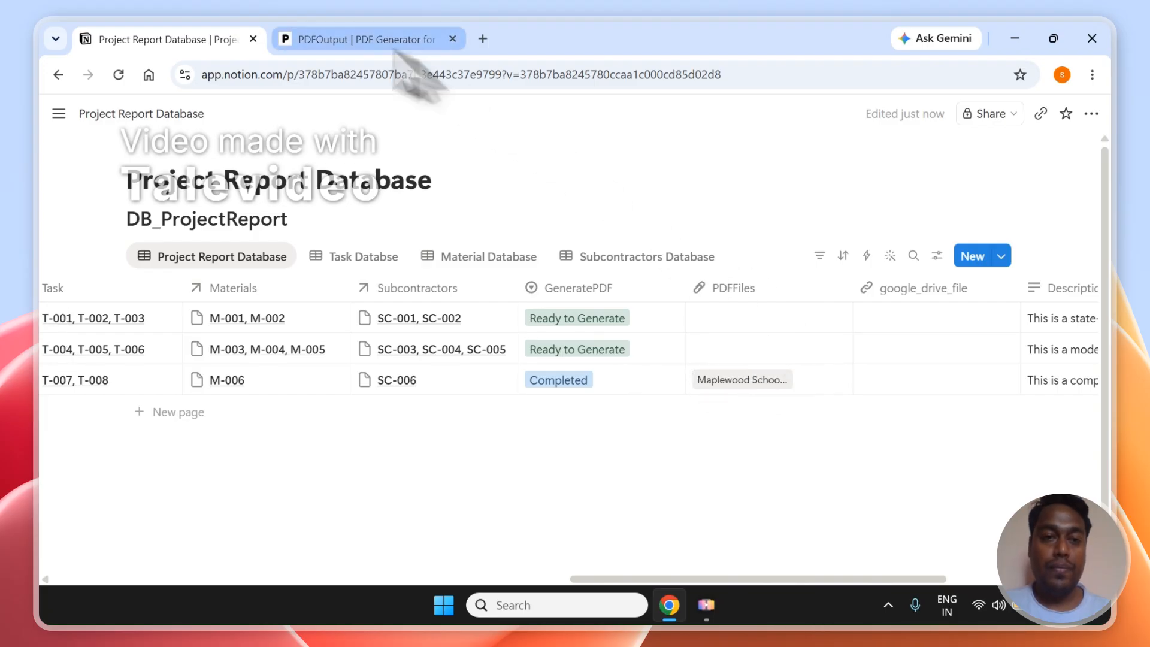
Step: Check the Project Report automation on the PDFOutput dashboard and the matching records' PDFFiles column in Notion
click(359, 38)
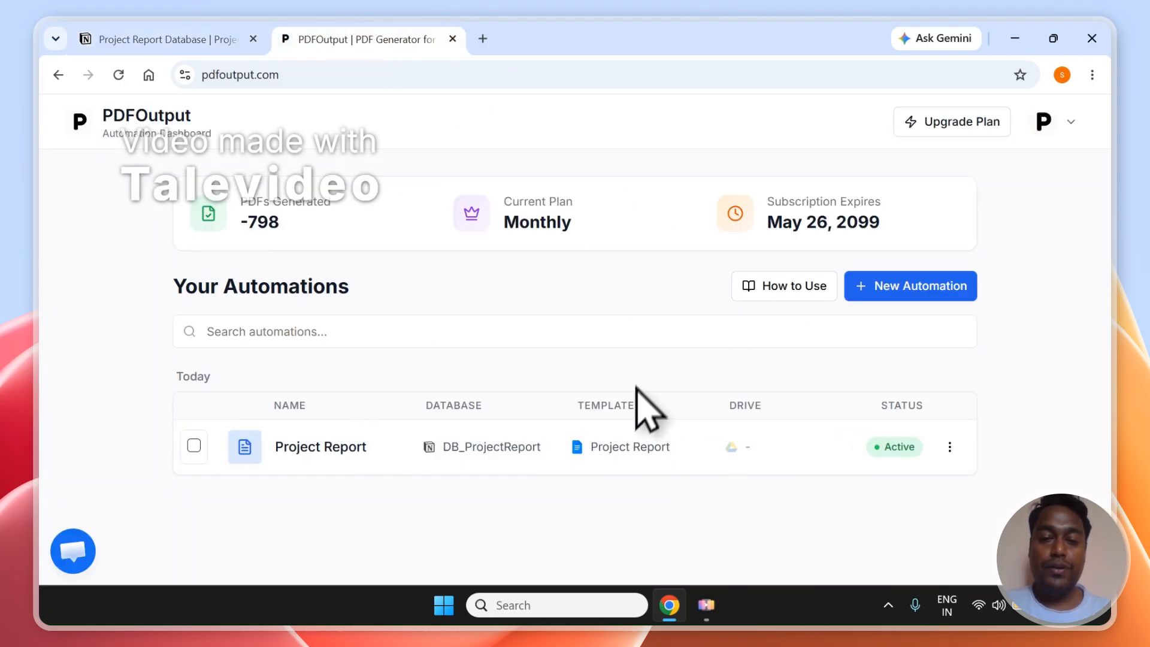
click(204, 39)
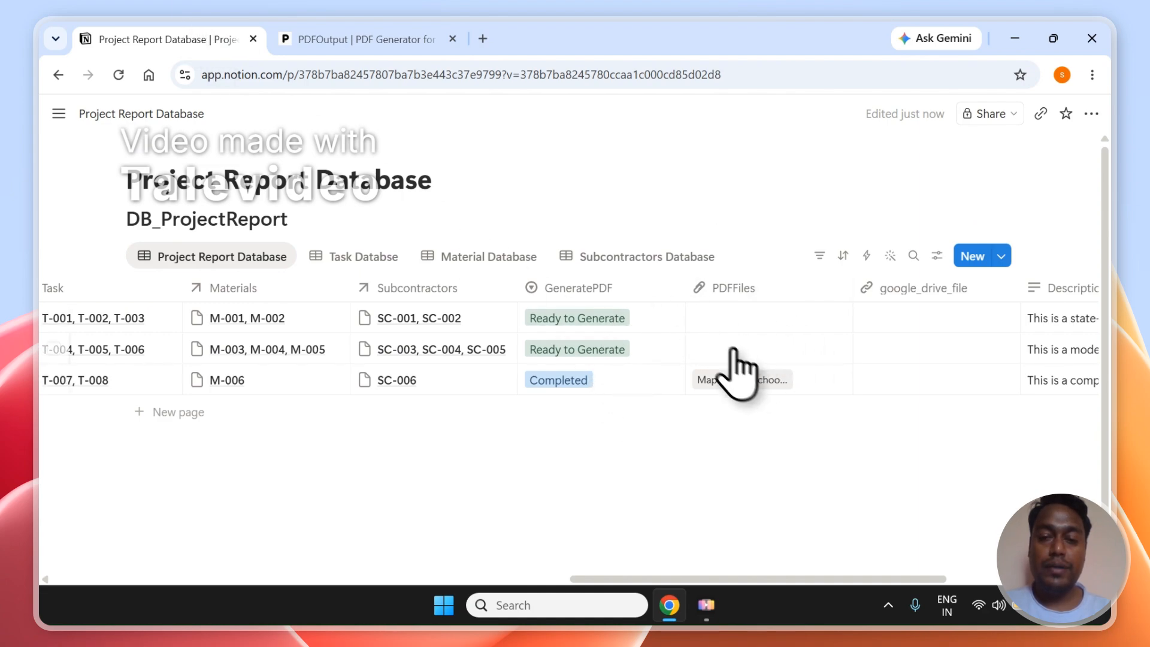
click(359, 39)
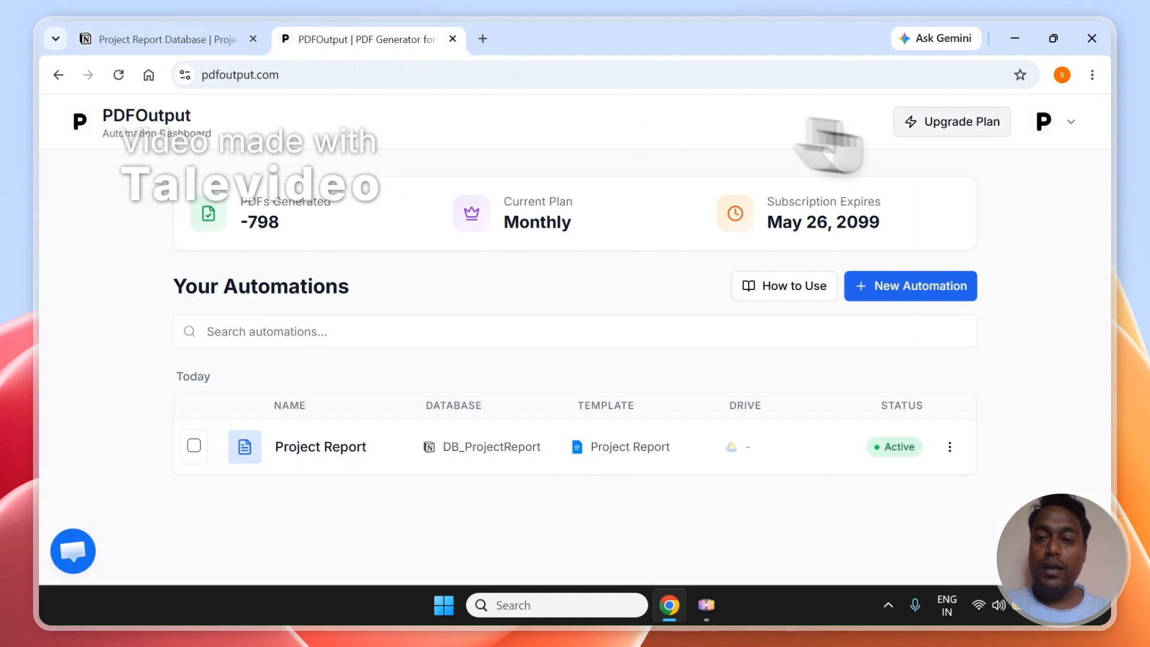
Step: Leave the dashboard for the public PDFOutput website and look at its contact form and support chat
click(1045, 122)
click(952, 335)
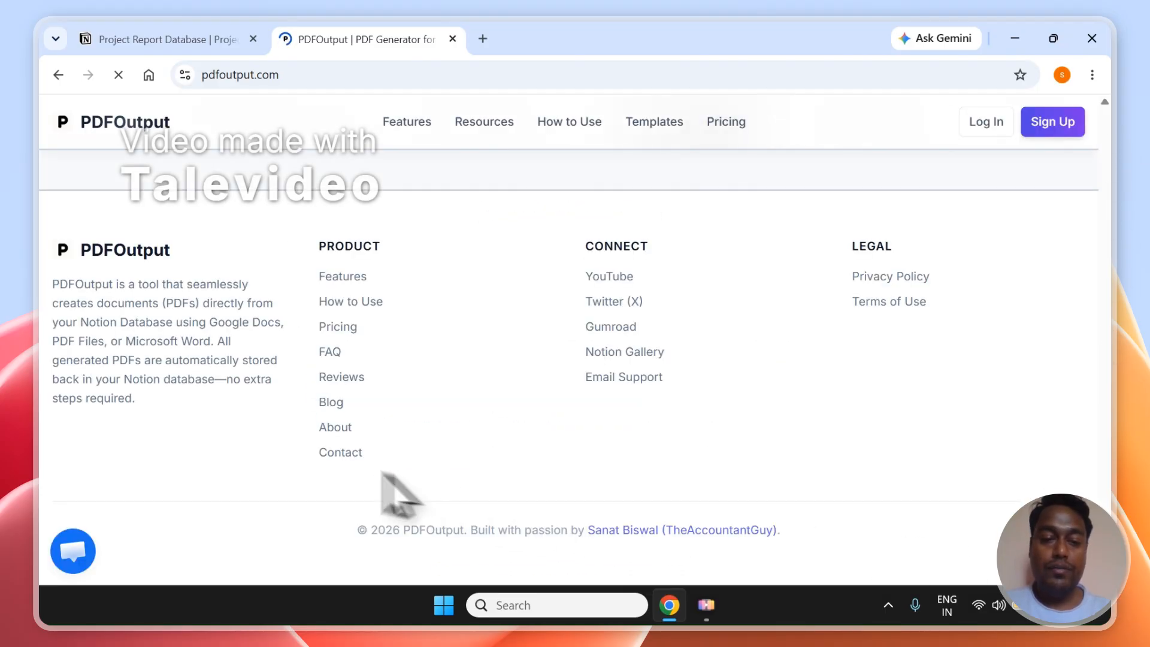
click(346, 461)
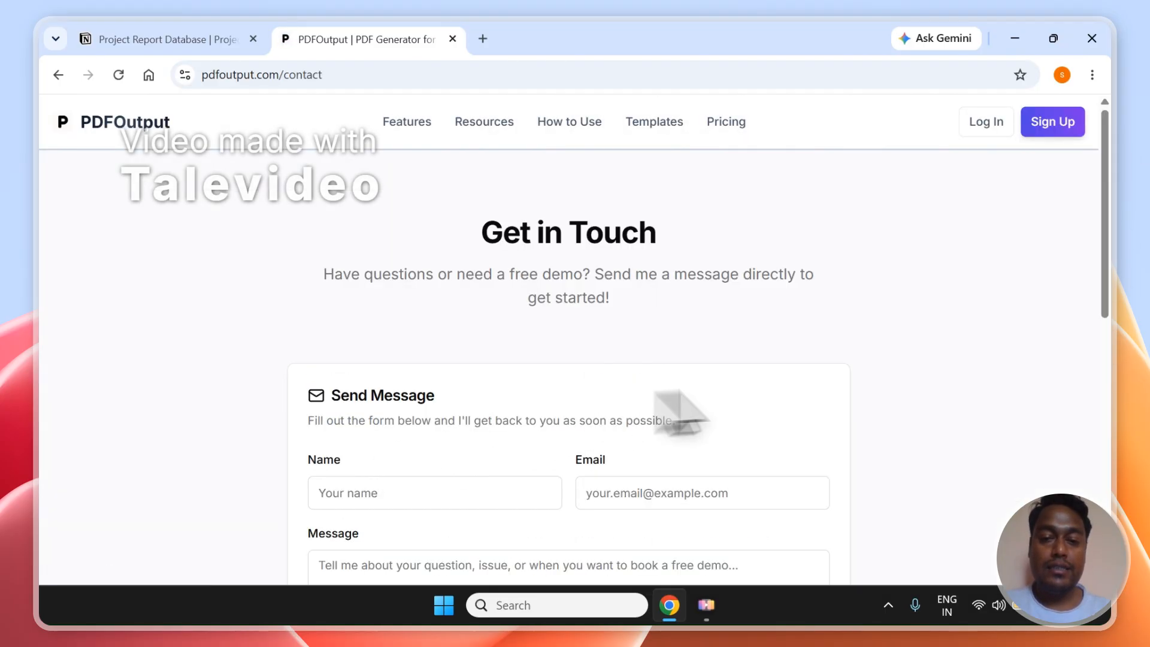
scroll(1047, 320, down, 3)
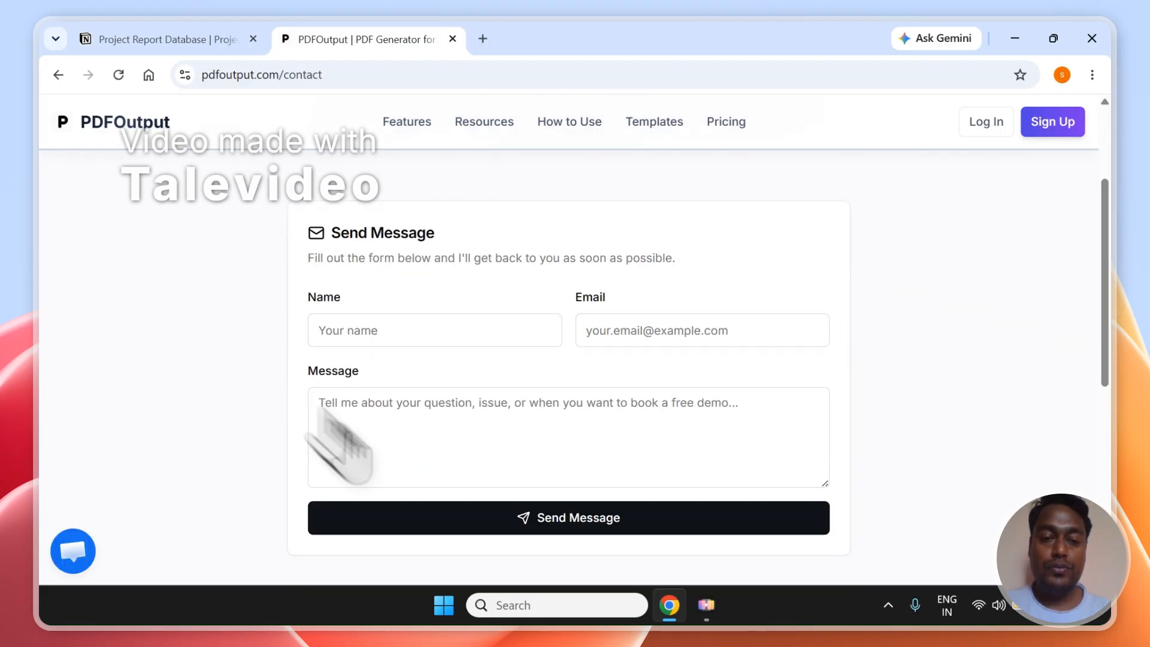
click(73, 551)
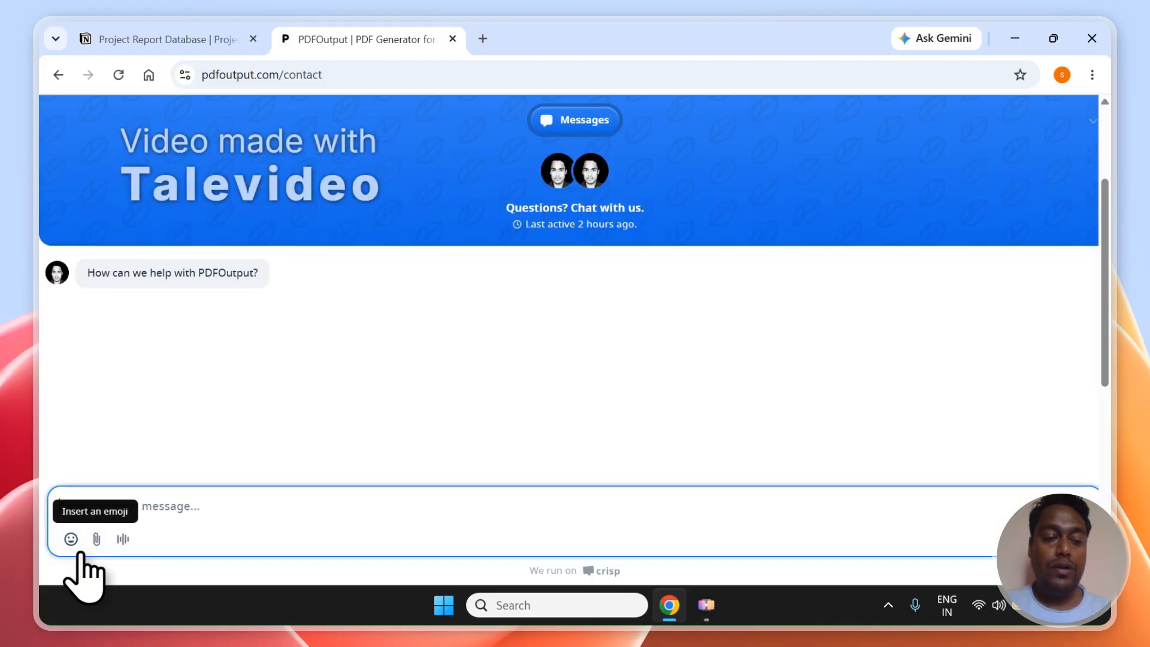
click(1095, 119)
click(1088, 151)
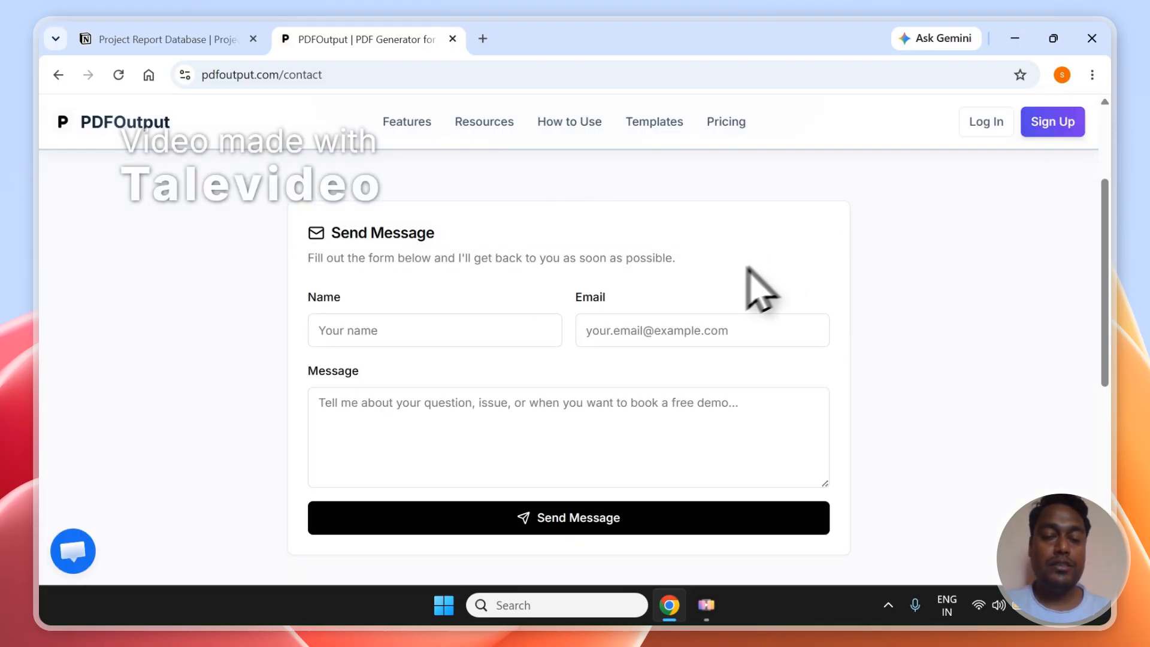
Step: Check the GeneratePDF statuses in Notion and return to PDFOutput to view its homepage
click(183, 38)
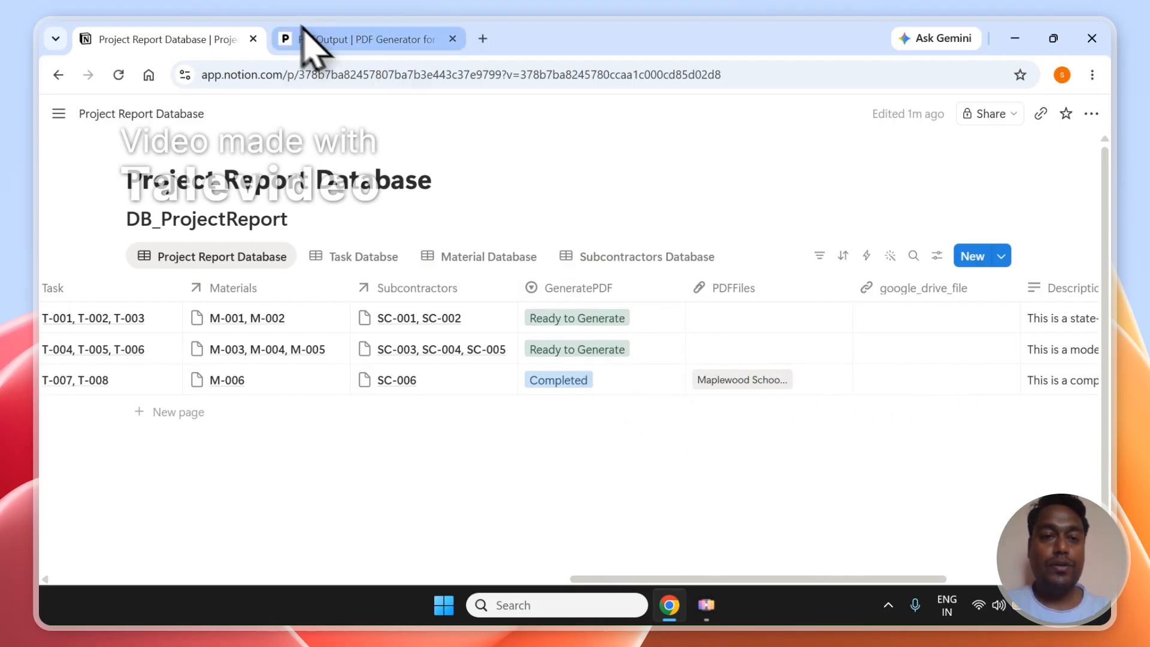
click(323, 41)
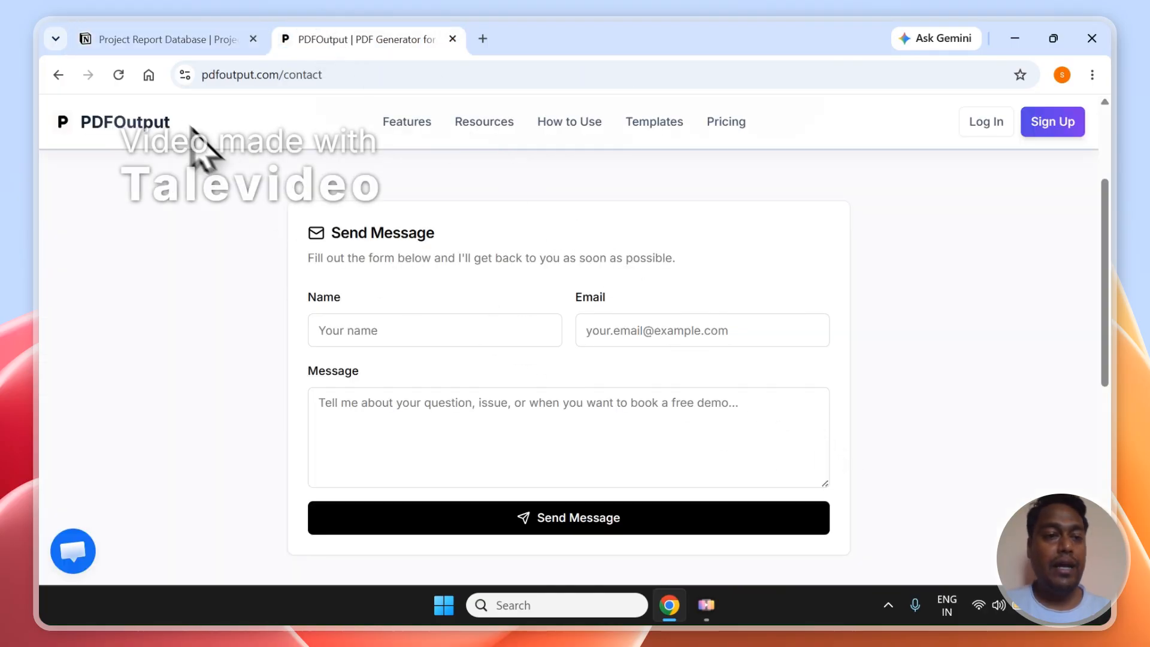
click(156, 123)
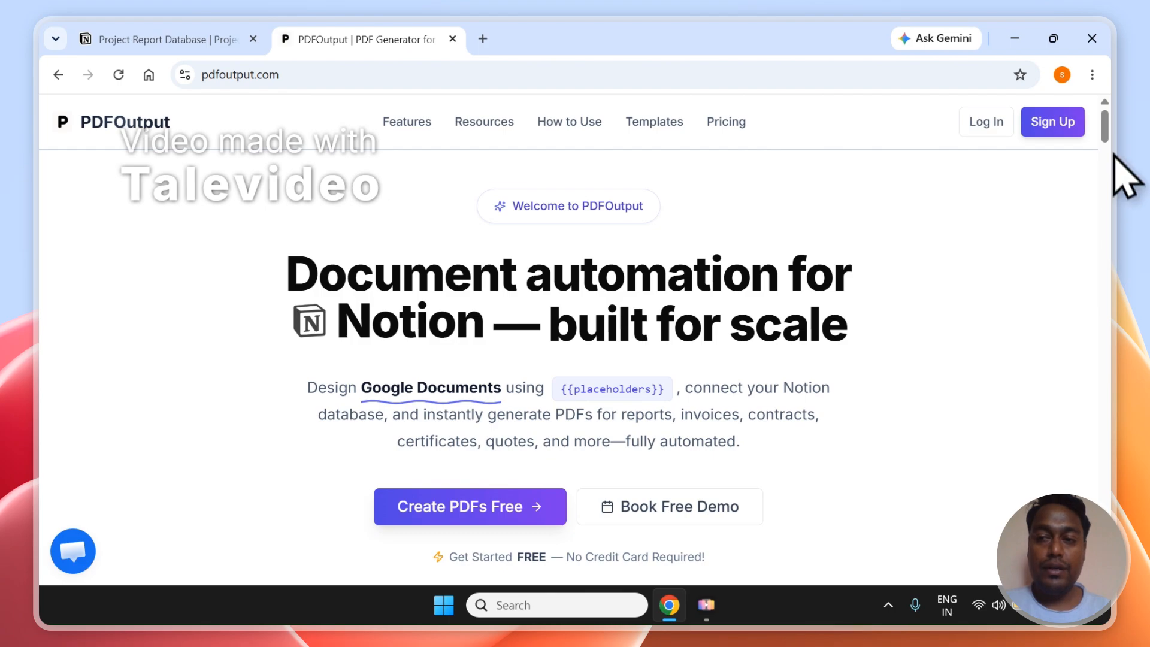
scroll(1112, 129, down, 1)
mouse_move(1111, 128)
mouse_down()
mouse_move(1113, 221)
mouse_move(1107, 132)
mouse_up()
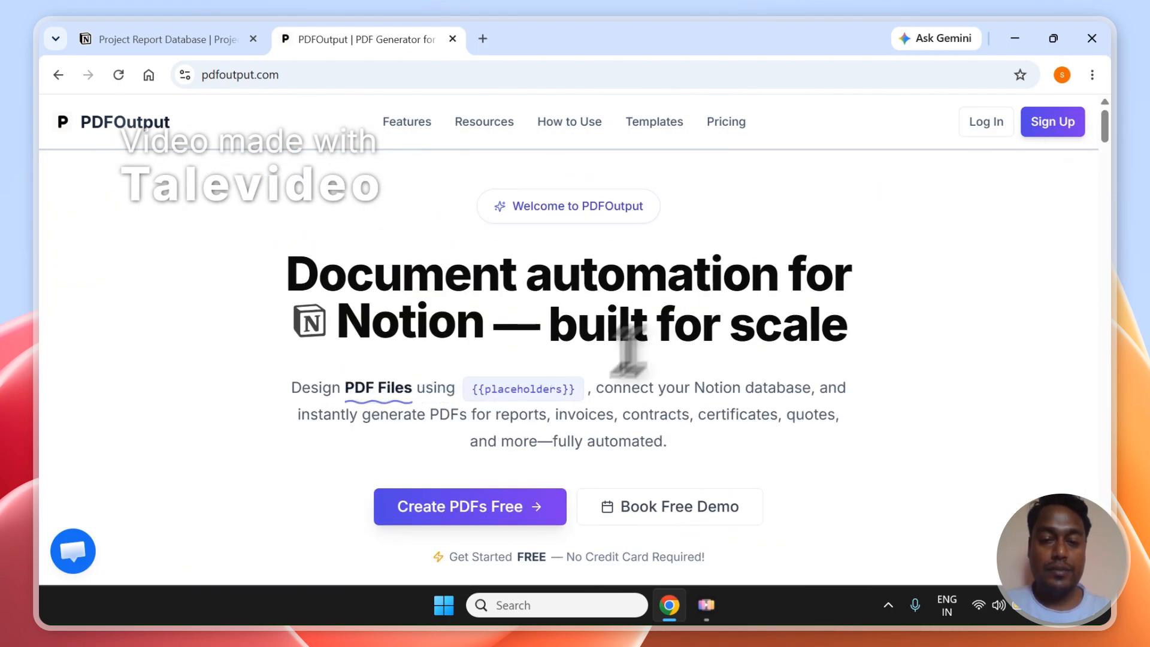
Step: Reload the Notion database and check the GeneratePDF and PDFFiles columns for newly generated files
click(160, 38)
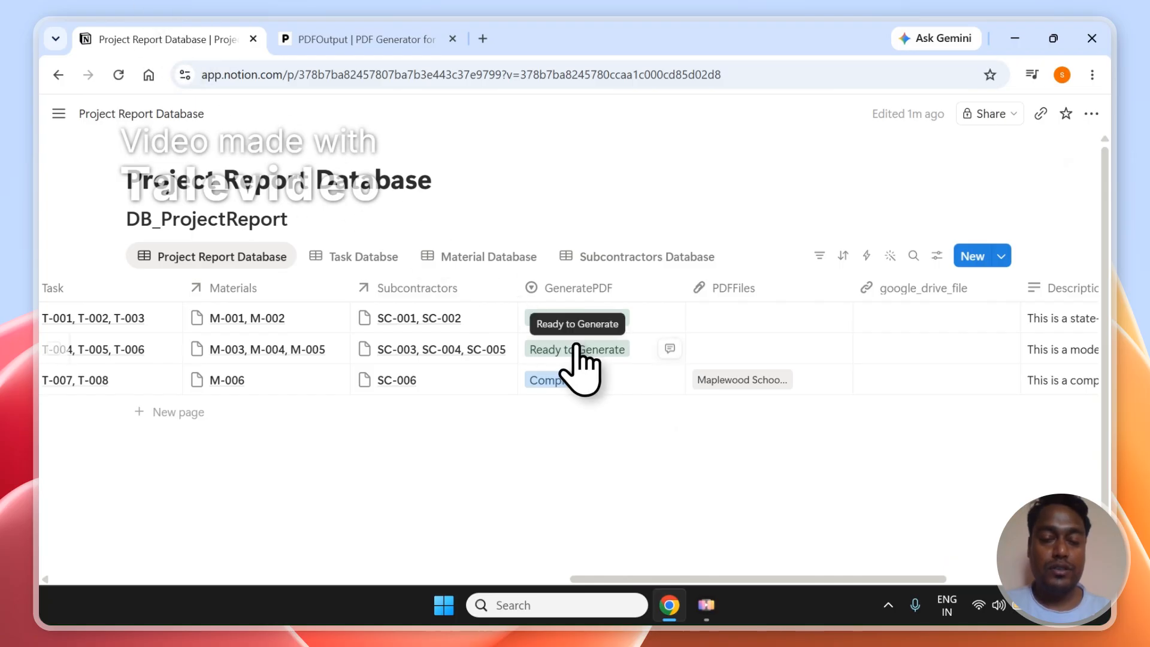
click(118, 75)
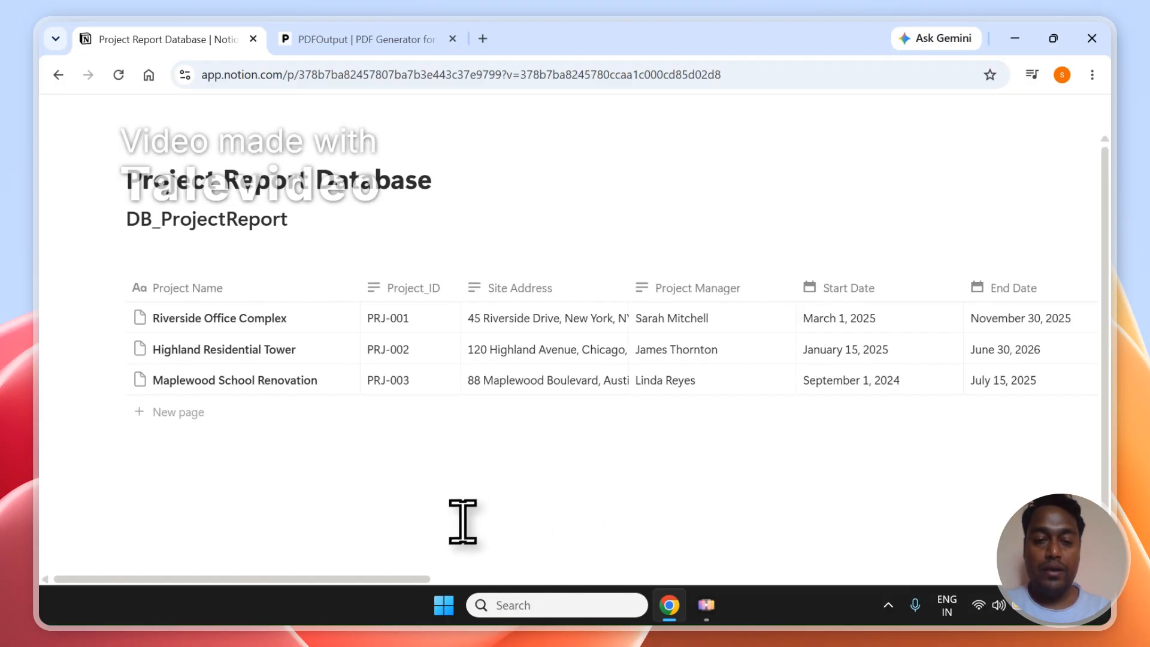
drag(422, 579, 959, 628)
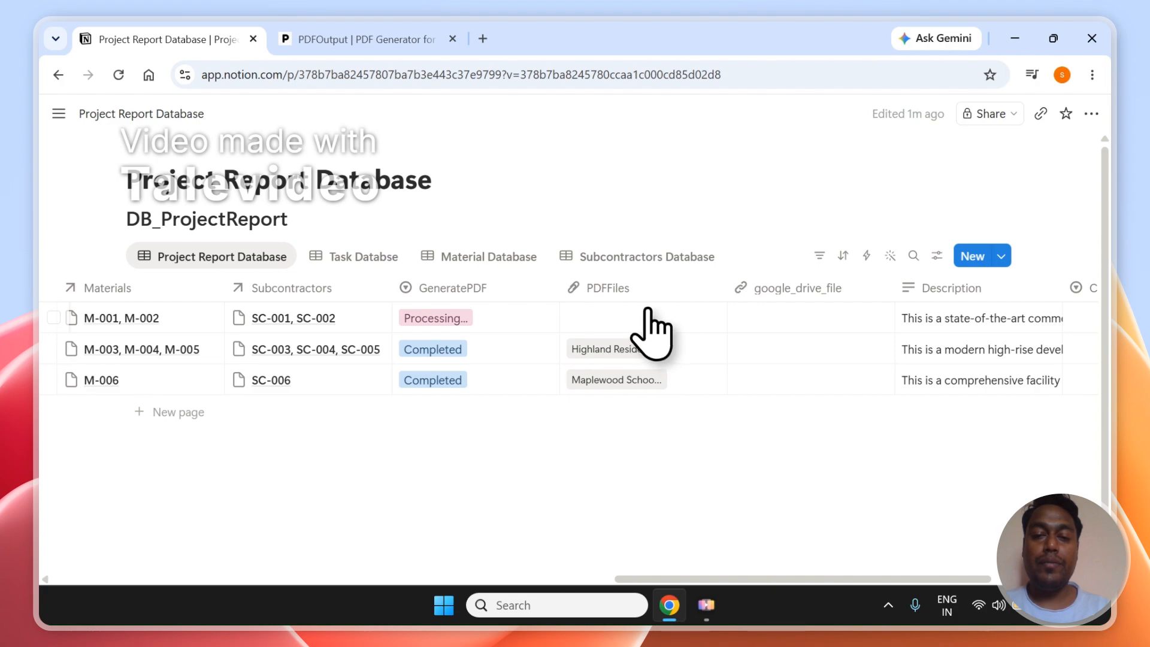
Step: Open the generated PDFs of the Highland Residential Tower and Riverside Office Complex records from the PDFFiles column
click(637, 352)
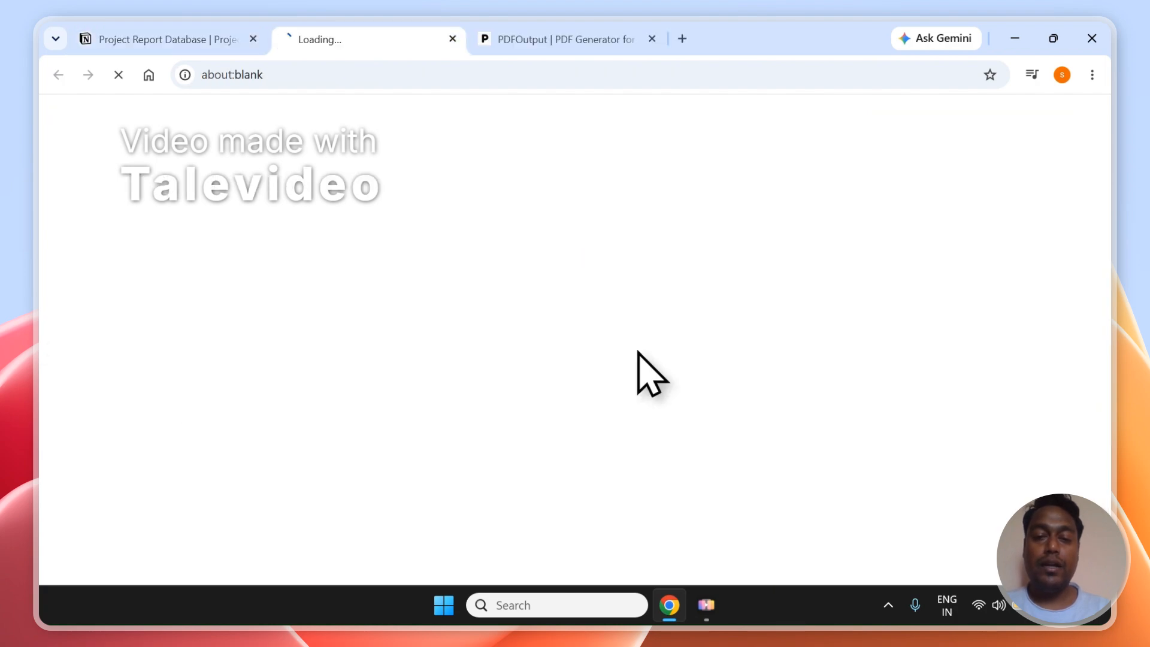
click(240, 37)
click(577, 309)
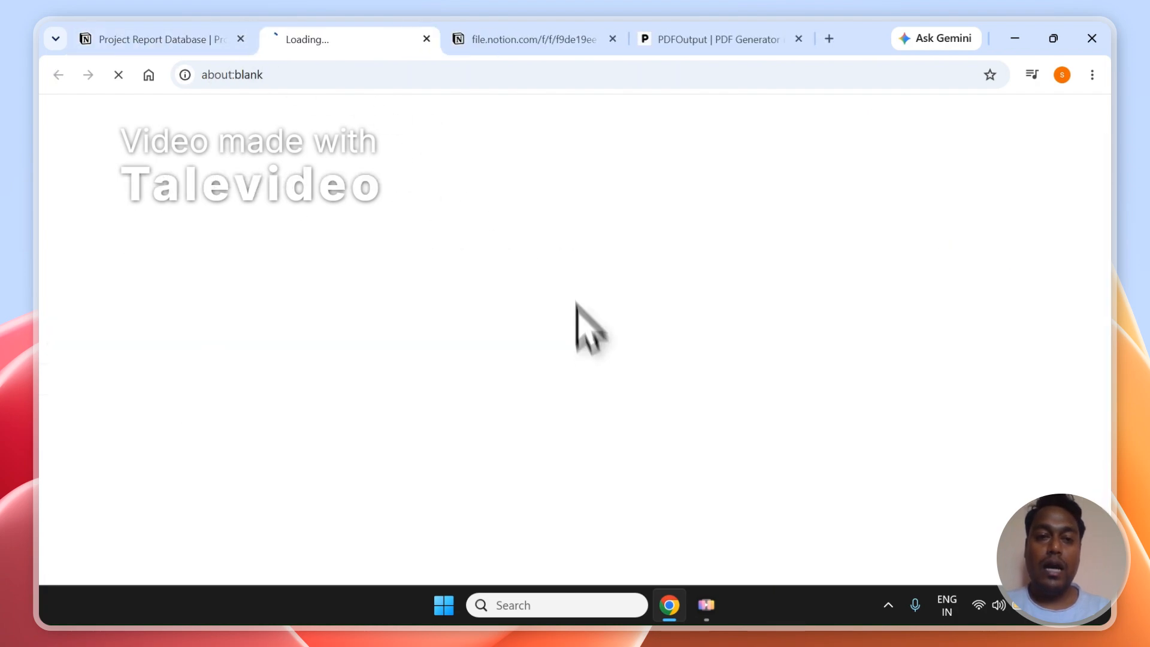
Step: Review the Highland Residential Tower PDF, from General Information down to the Linked Records table and second page
click(479, 39)
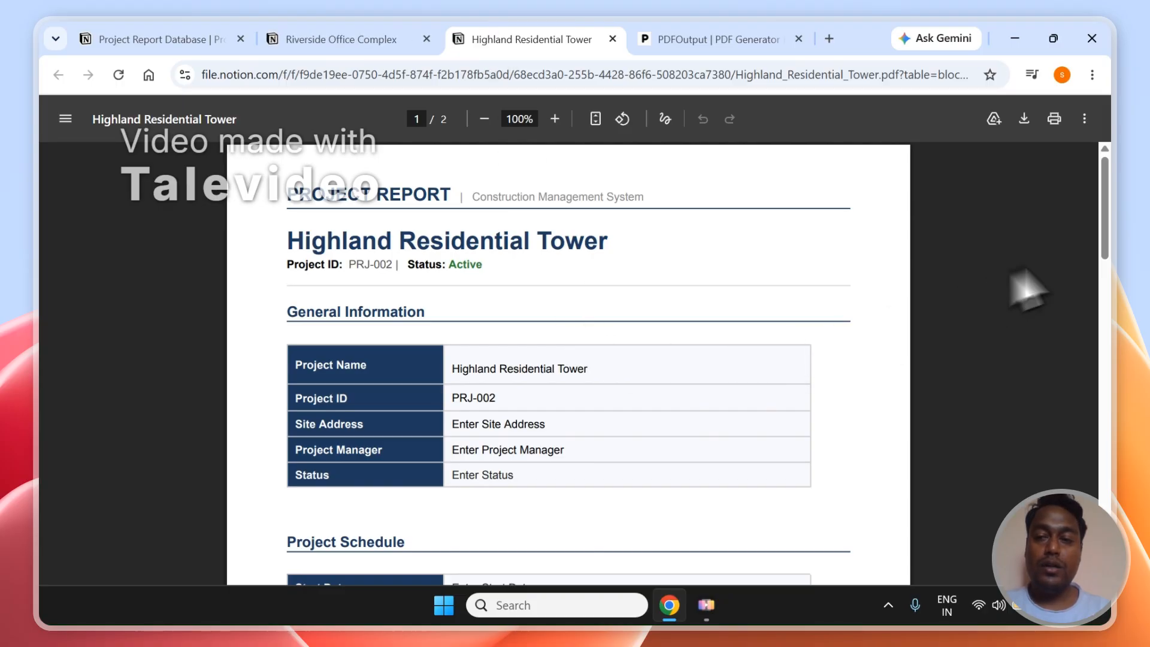
scroll(1104, 236, down, 5)
scroll(1112, 293, down, 4)
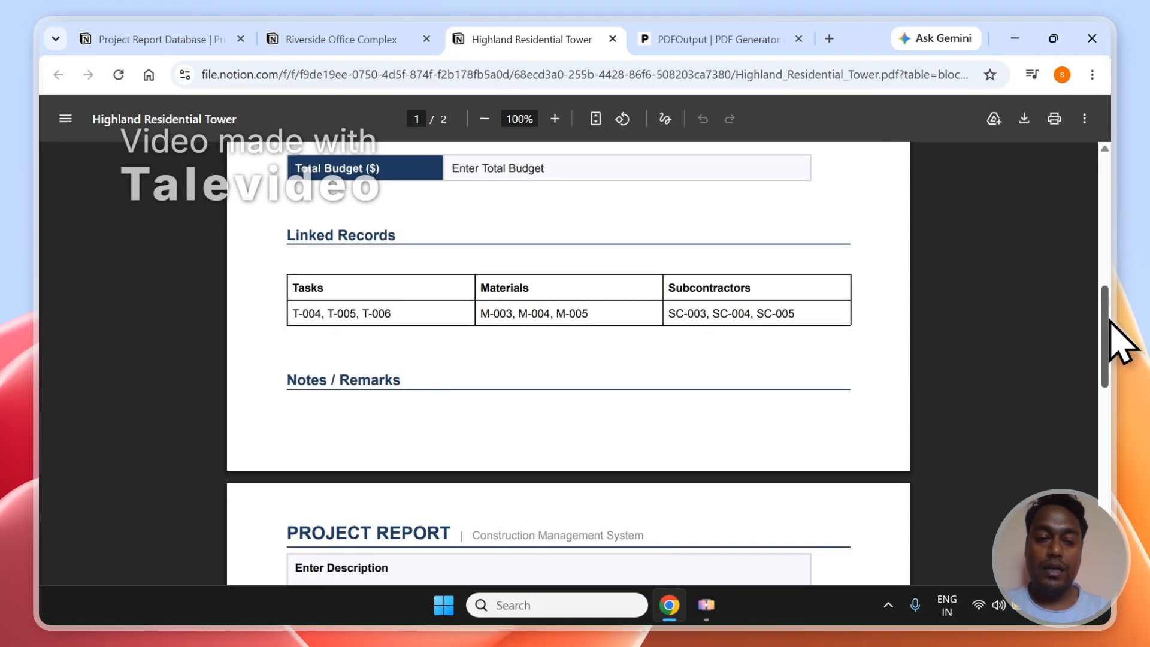
scroll(1106, 269, down, 5)
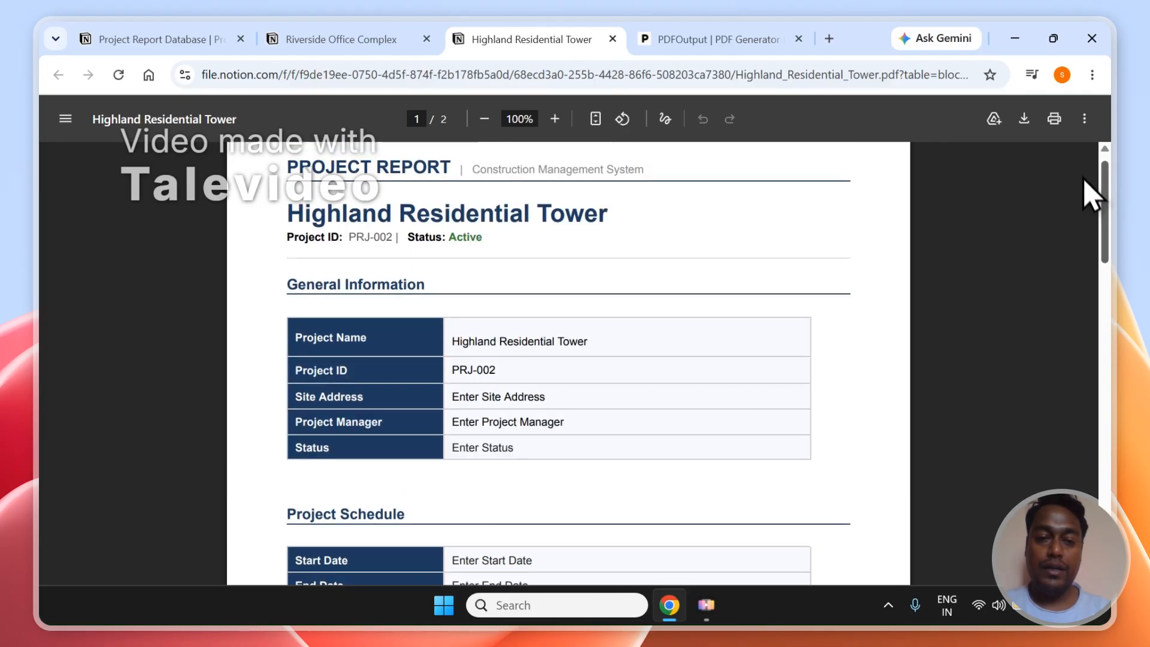
Step: Review the Riverside Office Complex PDF, from General Information down through Project Schedule, Budget and Linked Records
click(284, 27)
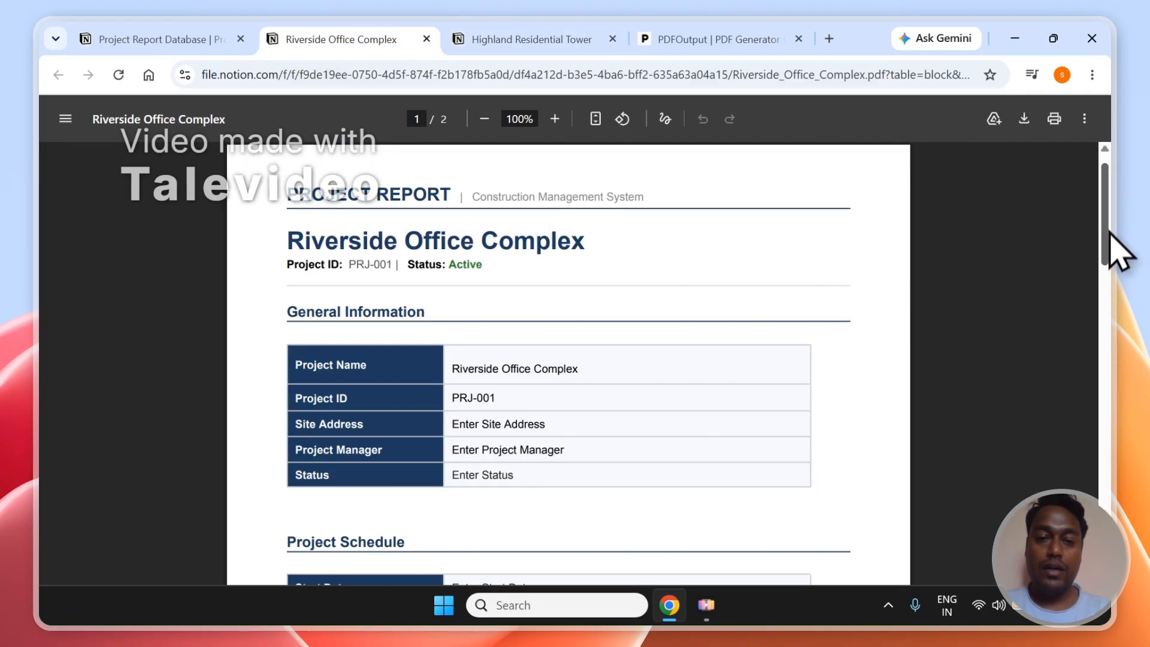
scroll(1119, 257, down, 5)
drag(1113, 331, 1113, 294)
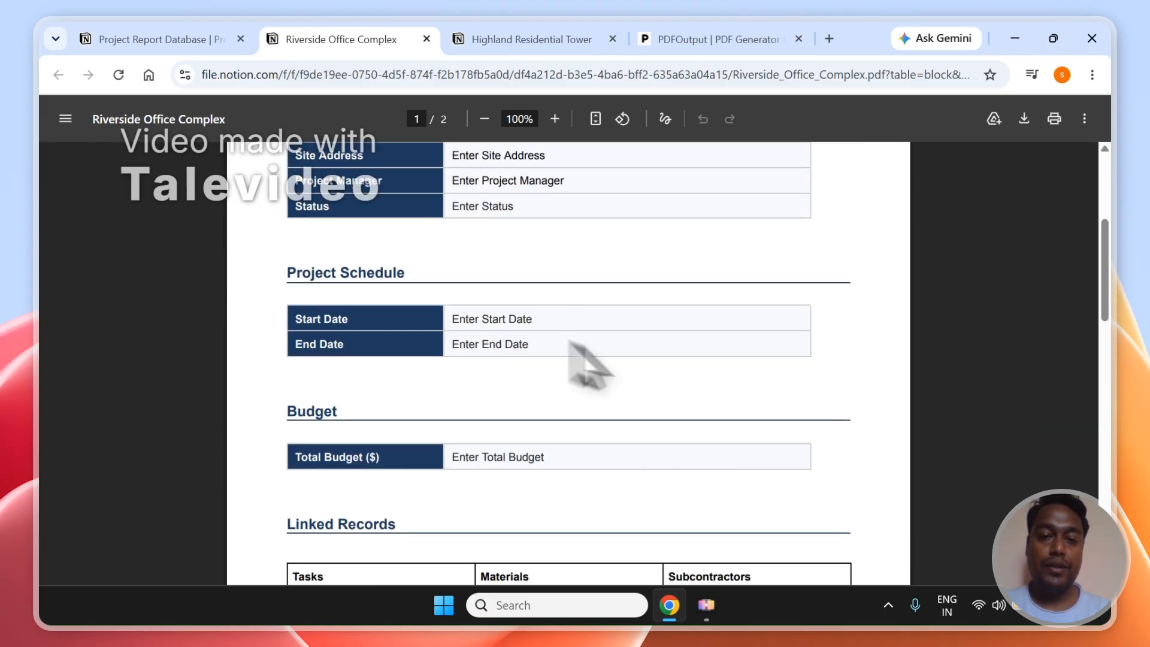
scroll(1106, 340, down, 1)
drag(1106, 336, 1099, 257)
Step: Compare the Highland Residential Tower and Riverside Office Complex PDFs with the Project Report Database, ending on the database view
click(592, 39)
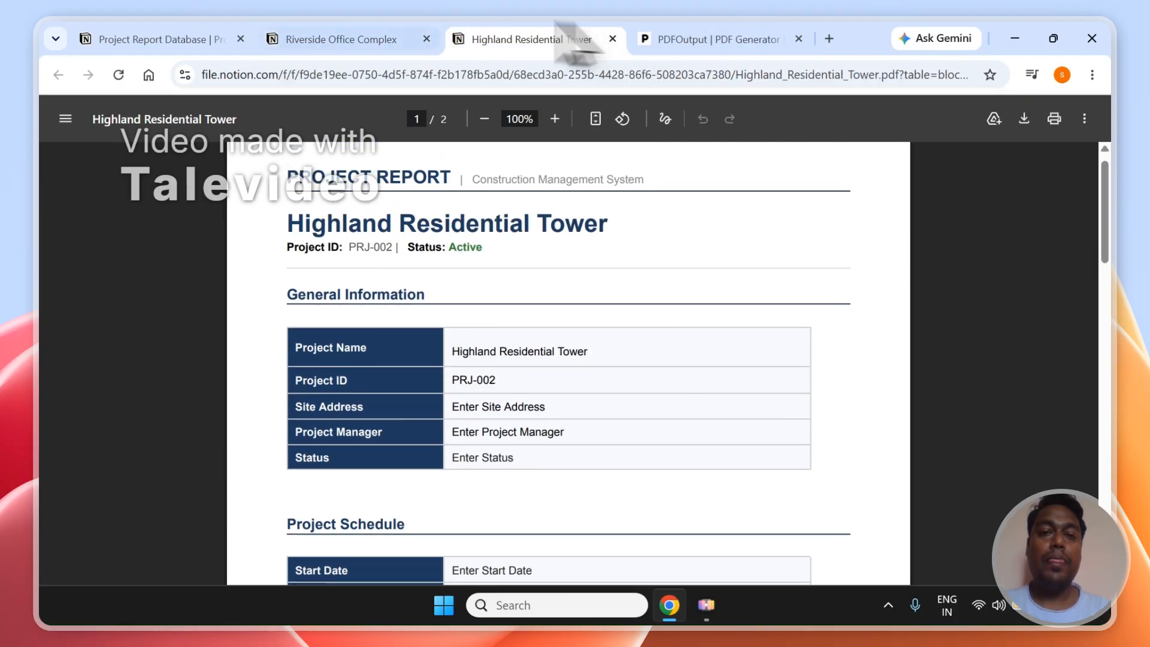
click(204, 39)
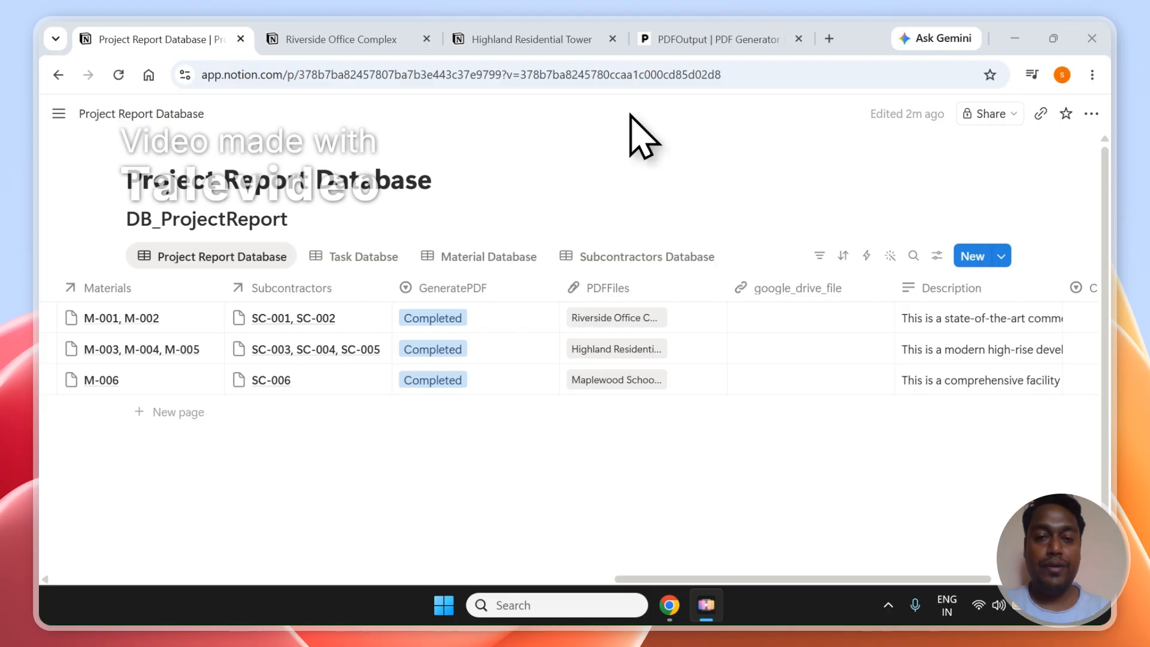
click(334, 27)
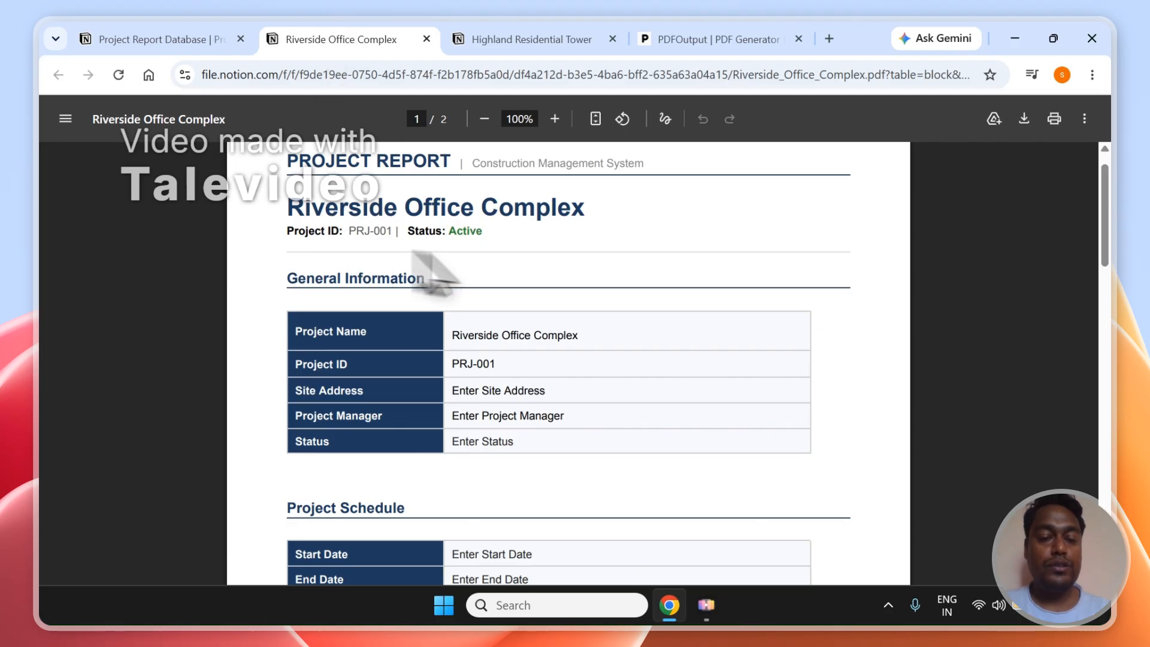
click(167, 38)
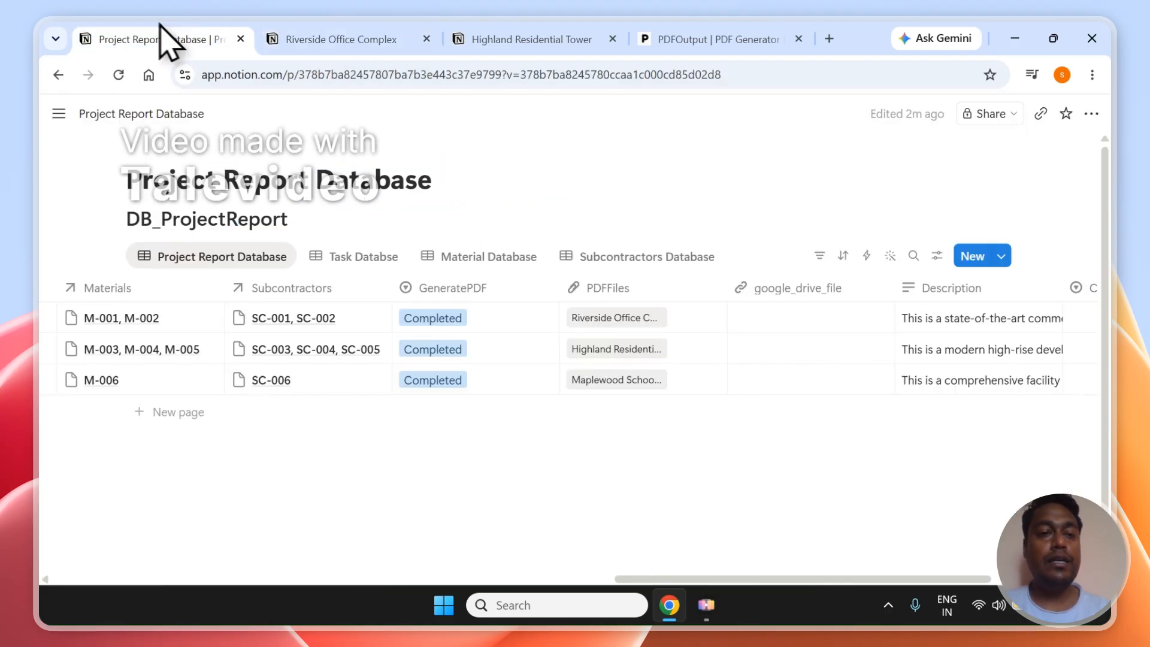